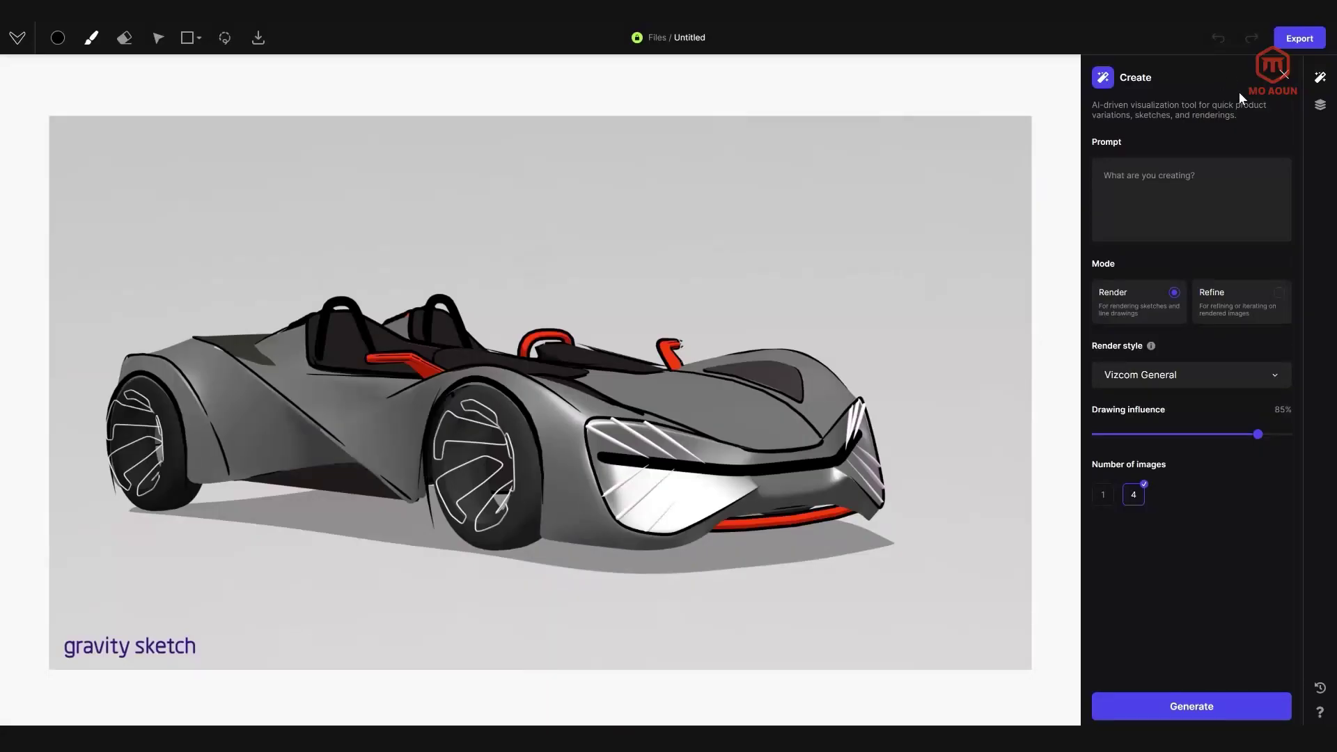
Generate four renders of the car sketch with the prompt "no windshield 3/4 front view futuristic concept, glossy, stirling moss style"
click(1133, 187)
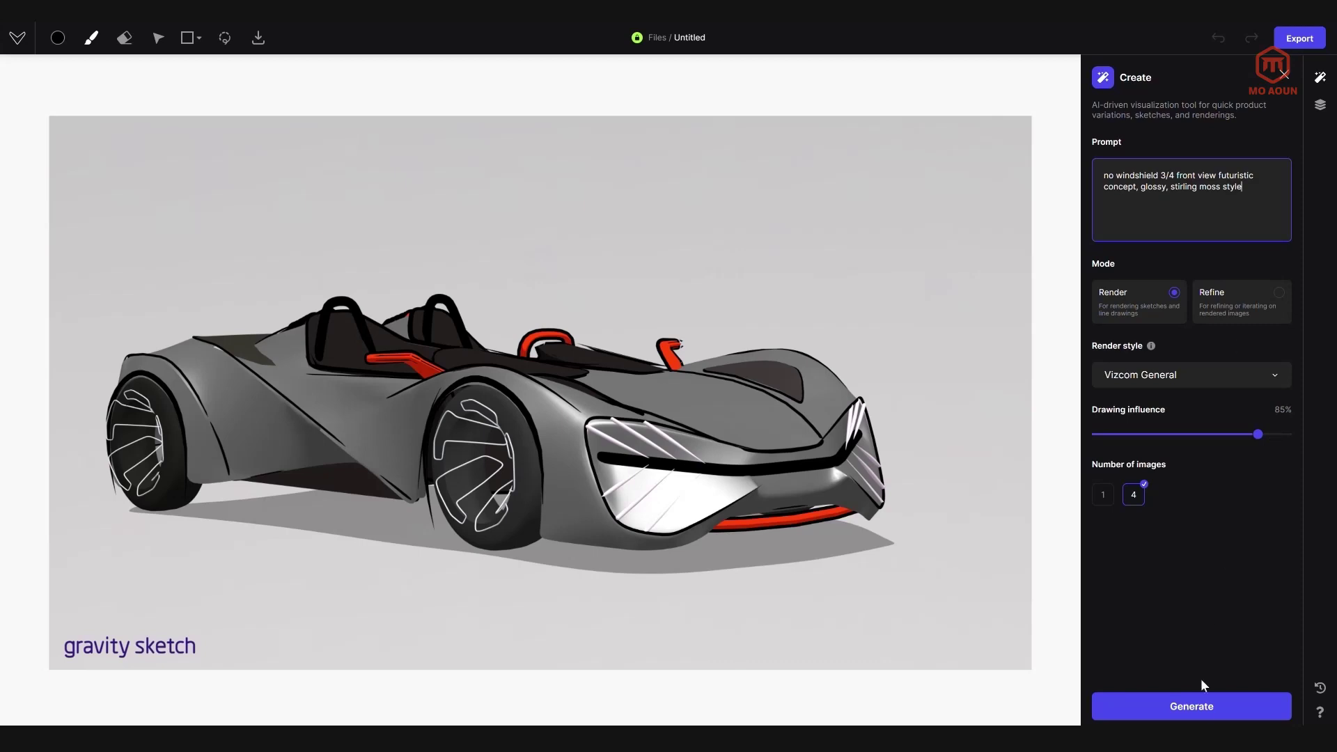
click(1207, 708)
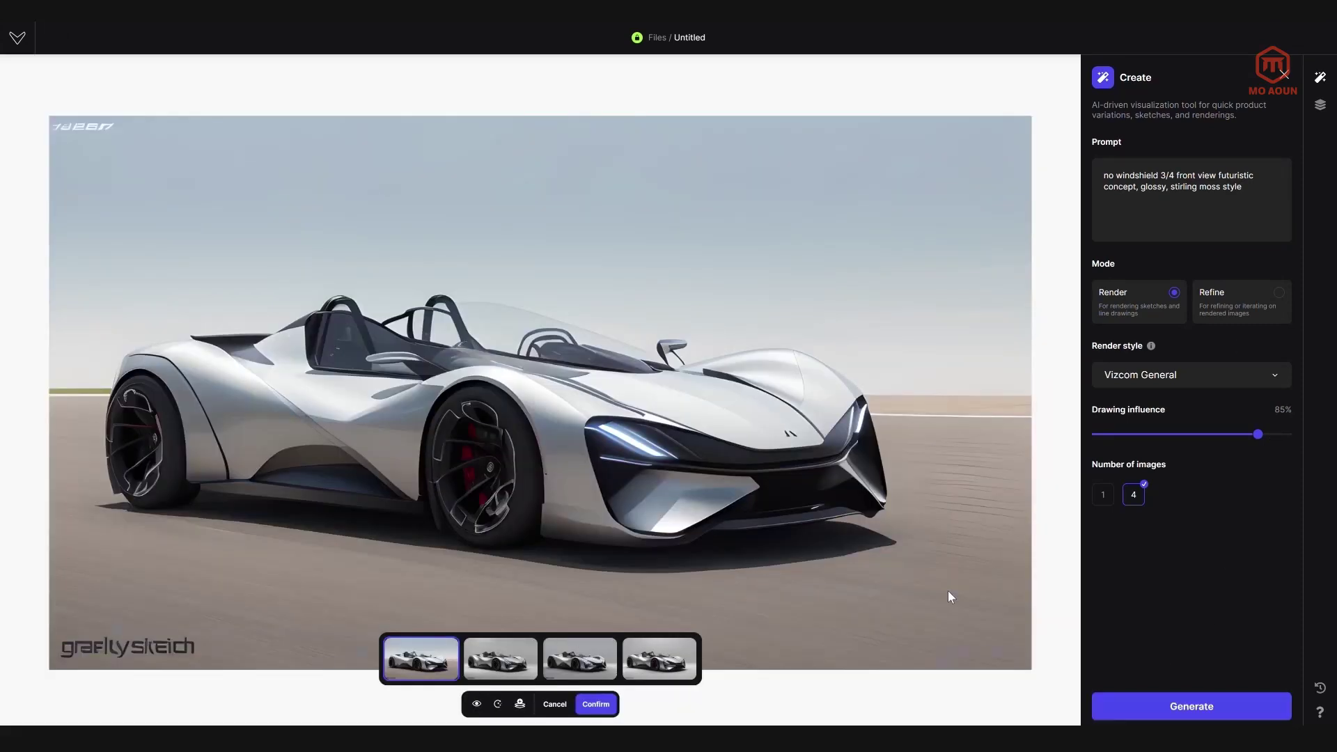
Compare the generated renders, store the third and fourth as layers, and cancel the result set
click(515, 664)
click(592, 667)
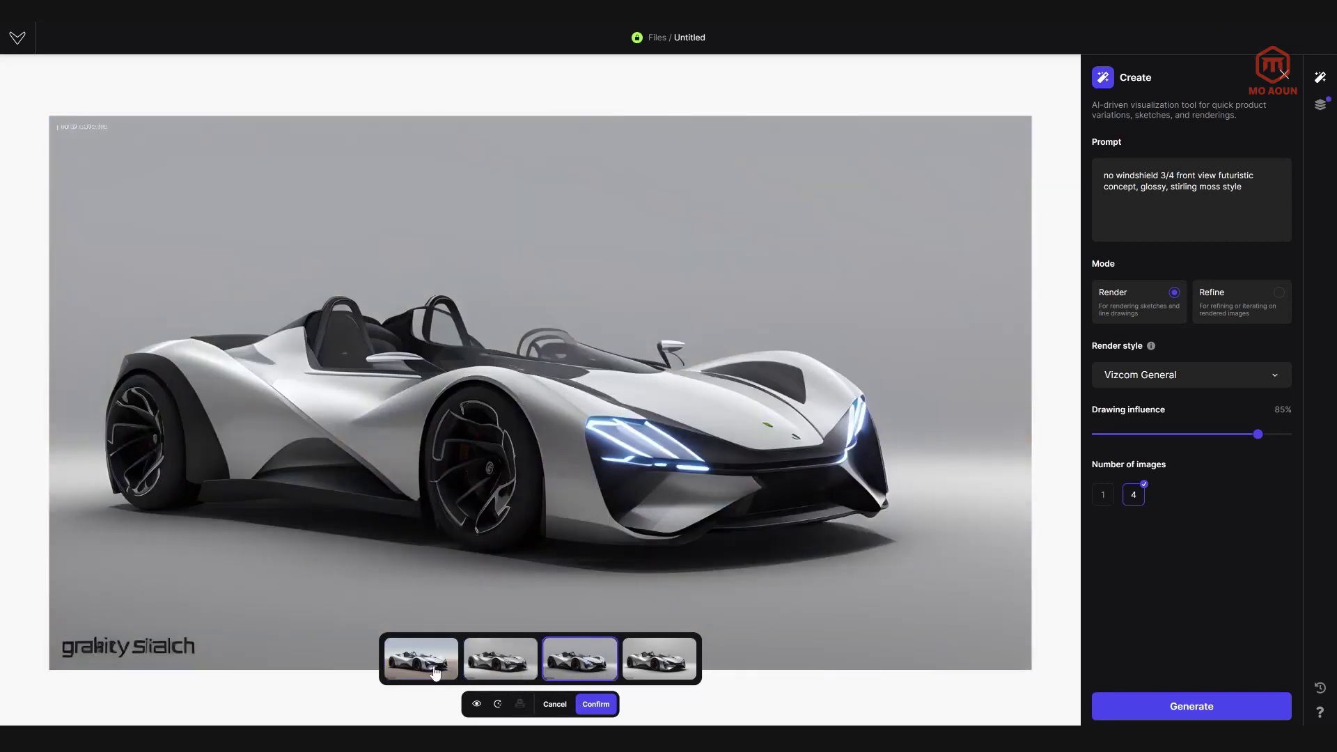
click(644, 669)
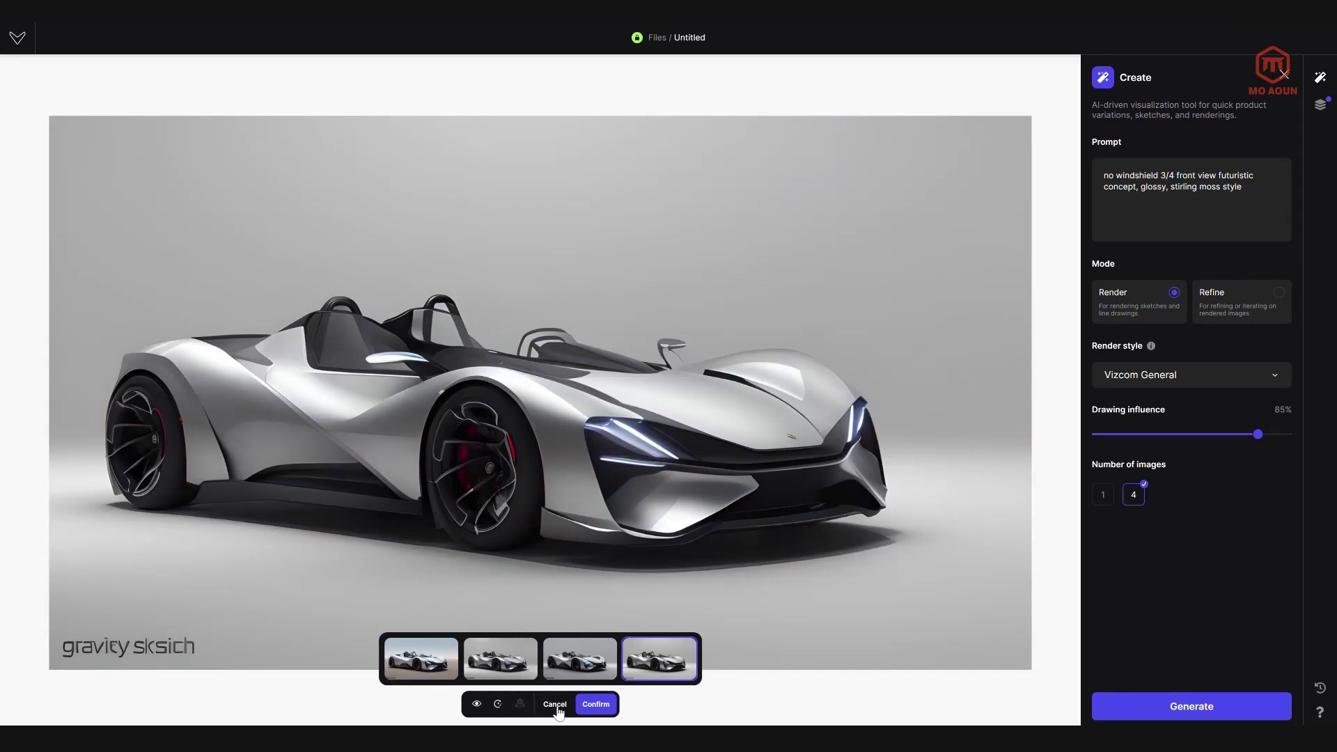
click(556, 706)
Try four new renders at 95% drawing influence, compare them, and discard the set
click(1192, 707)
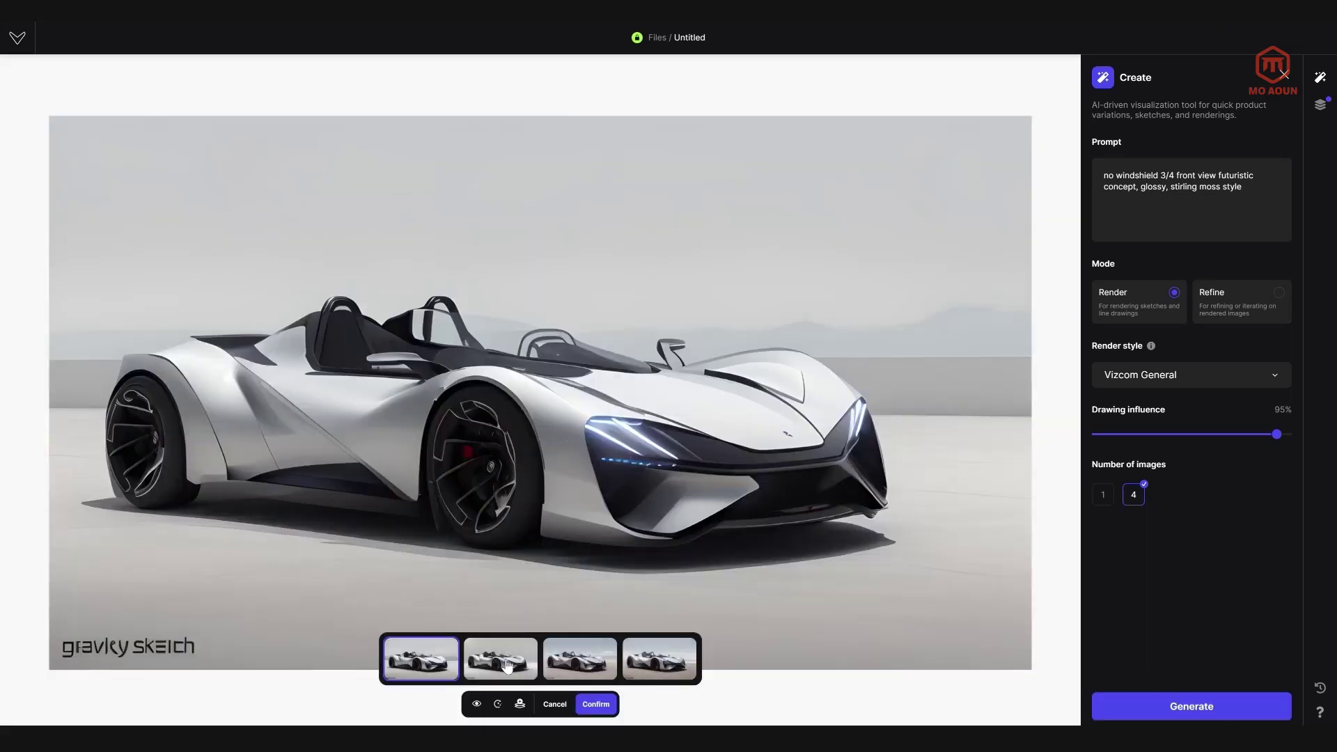
click(500, 664)
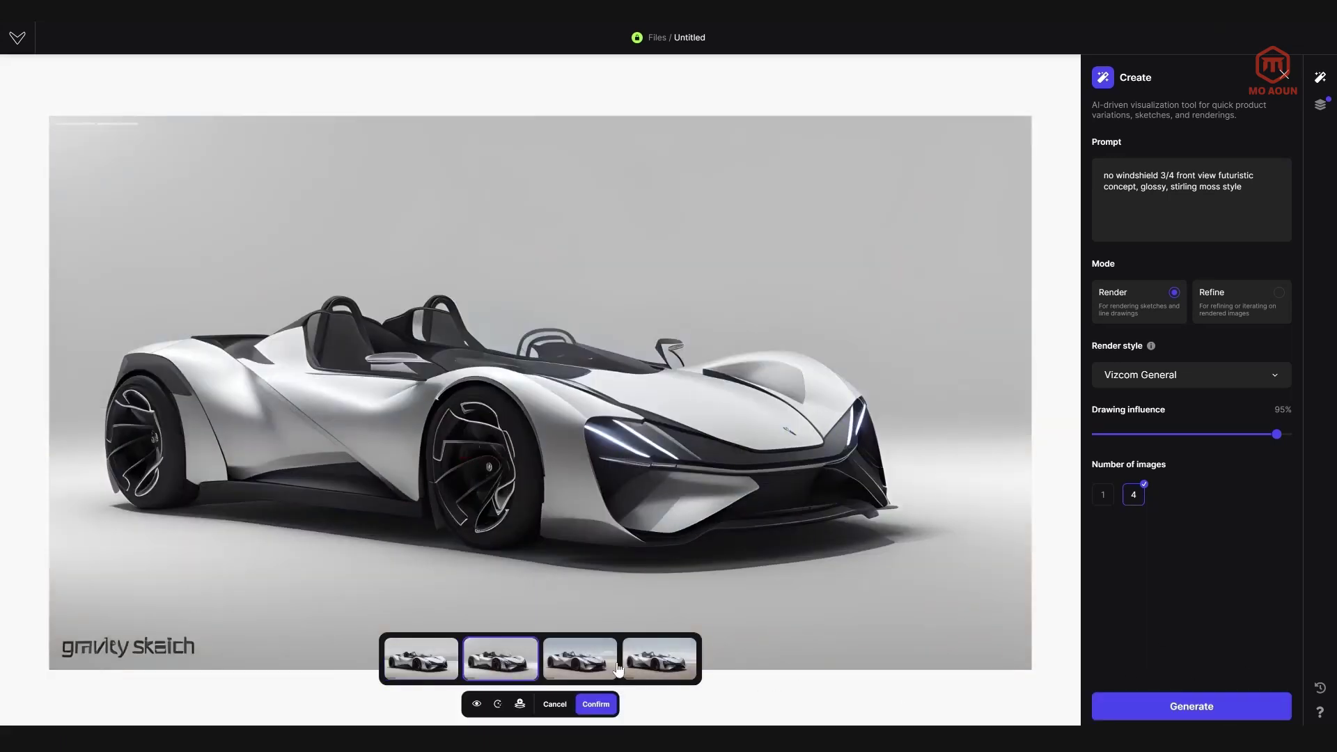
click(657, 665)
click(595, 665)
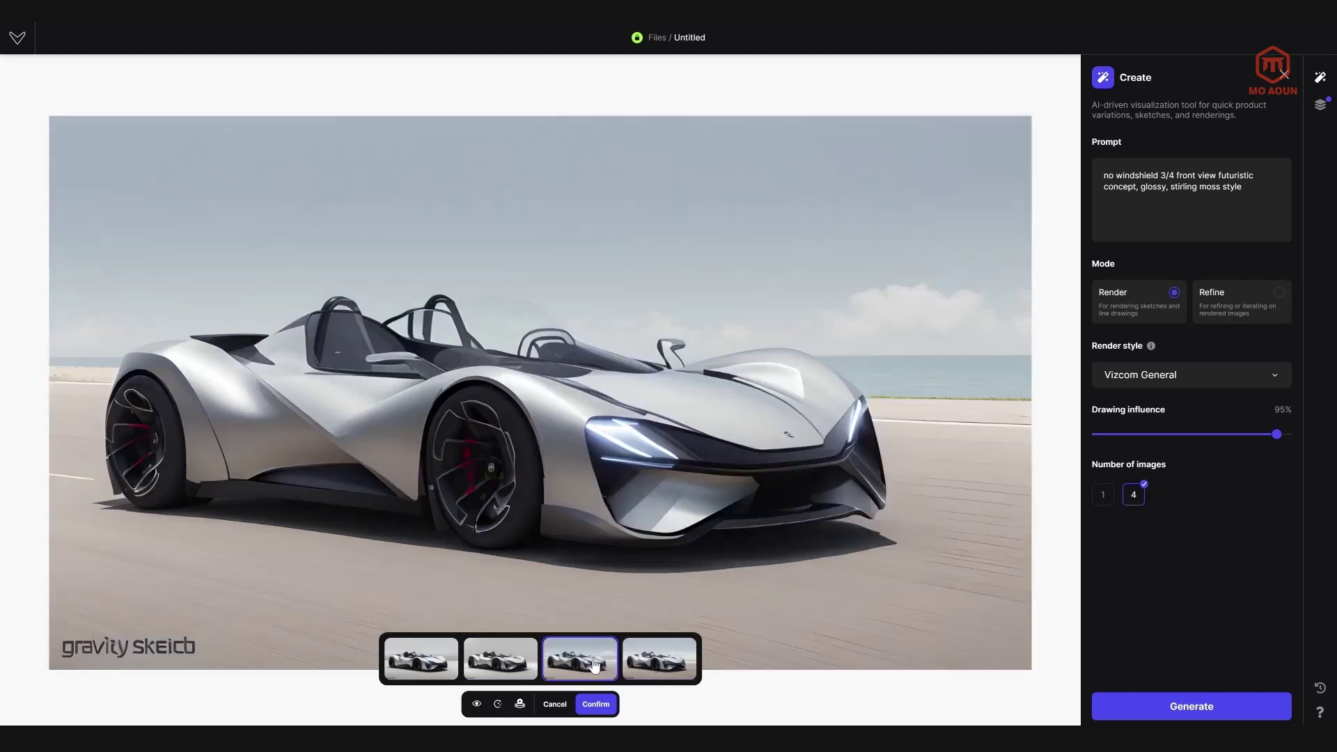
click(525, 661)
click(428, 654)
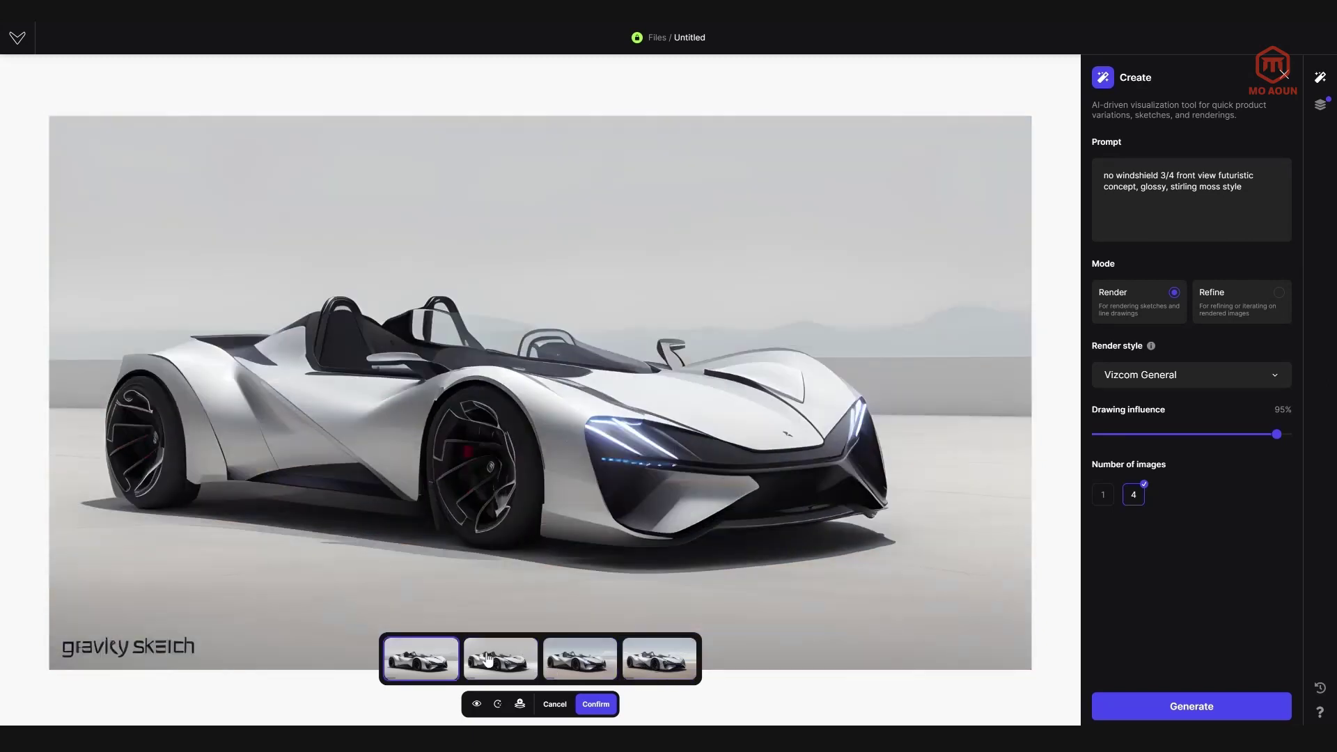
click(489, 660)
click(585, 663)
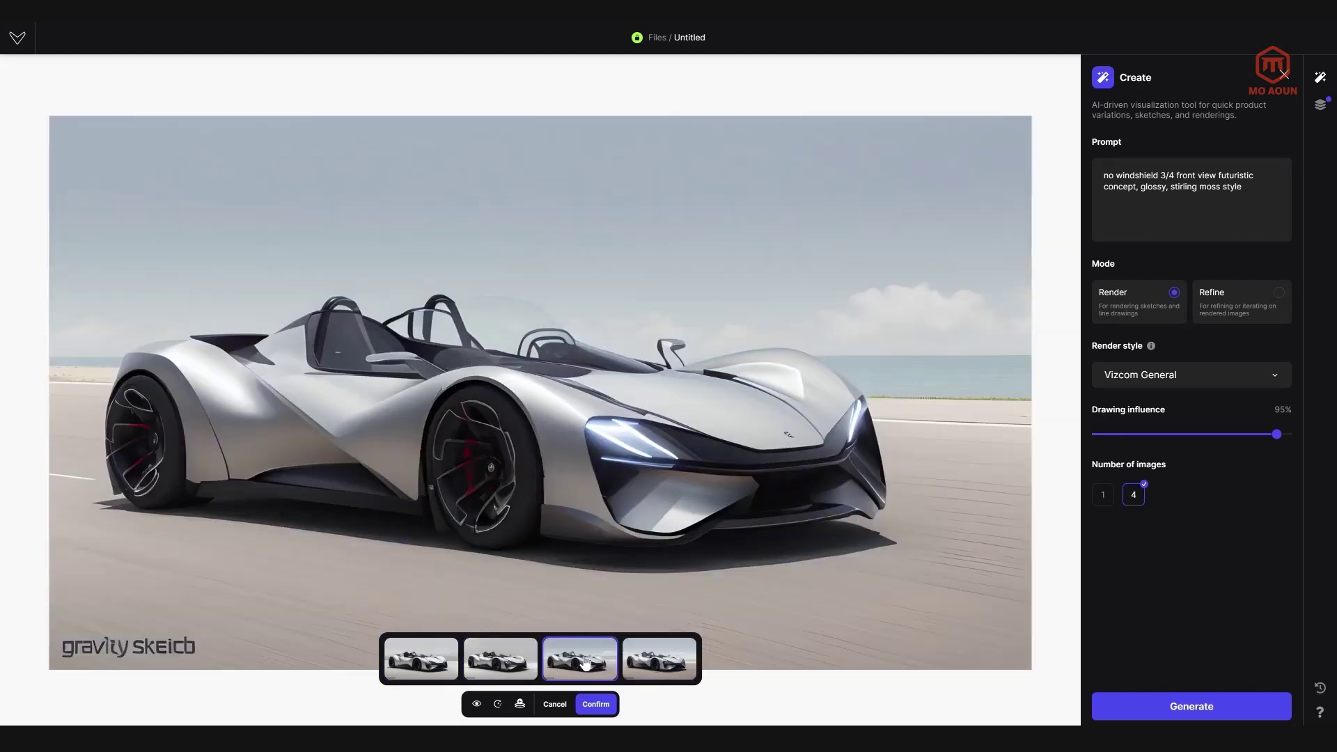
click(558, 705)
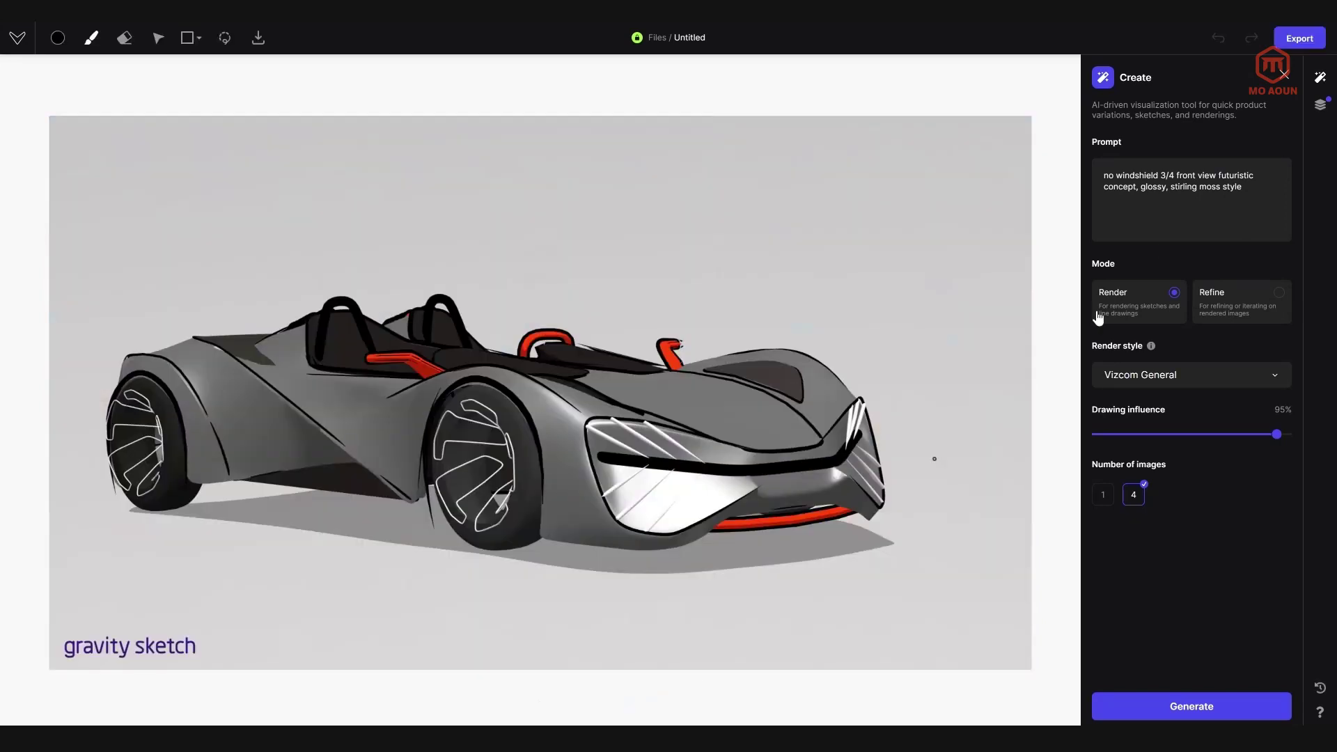
Generate four renders at 100% drawing influence, compare them, and keep the fourth one
click(1207, 712)
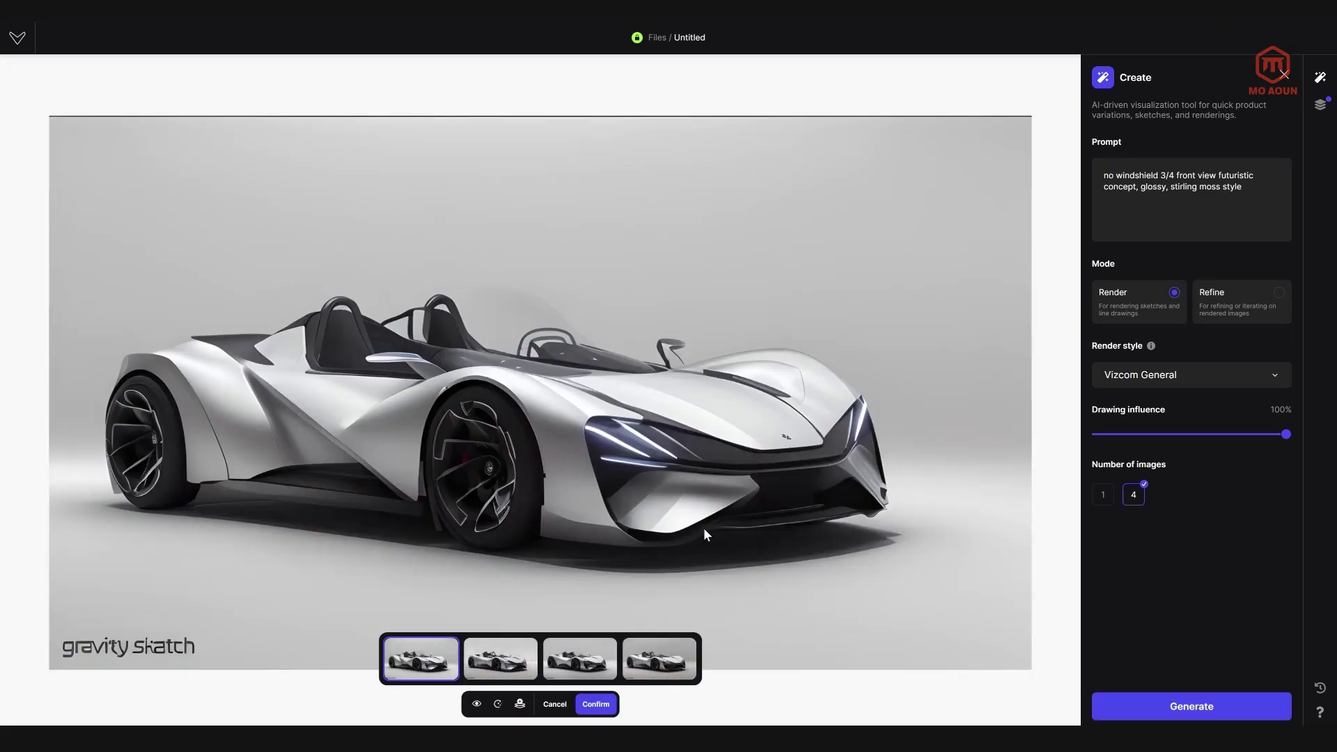
click(530, 673)
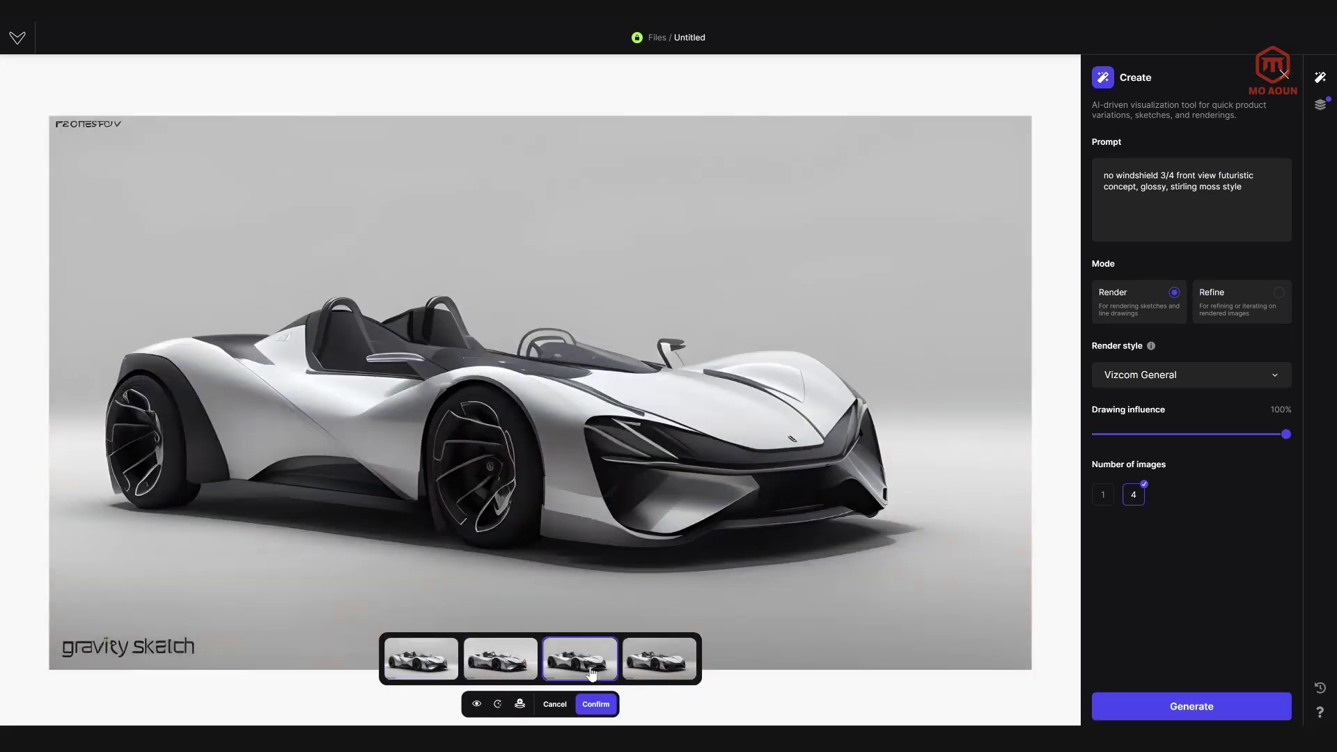
click(669, 665)
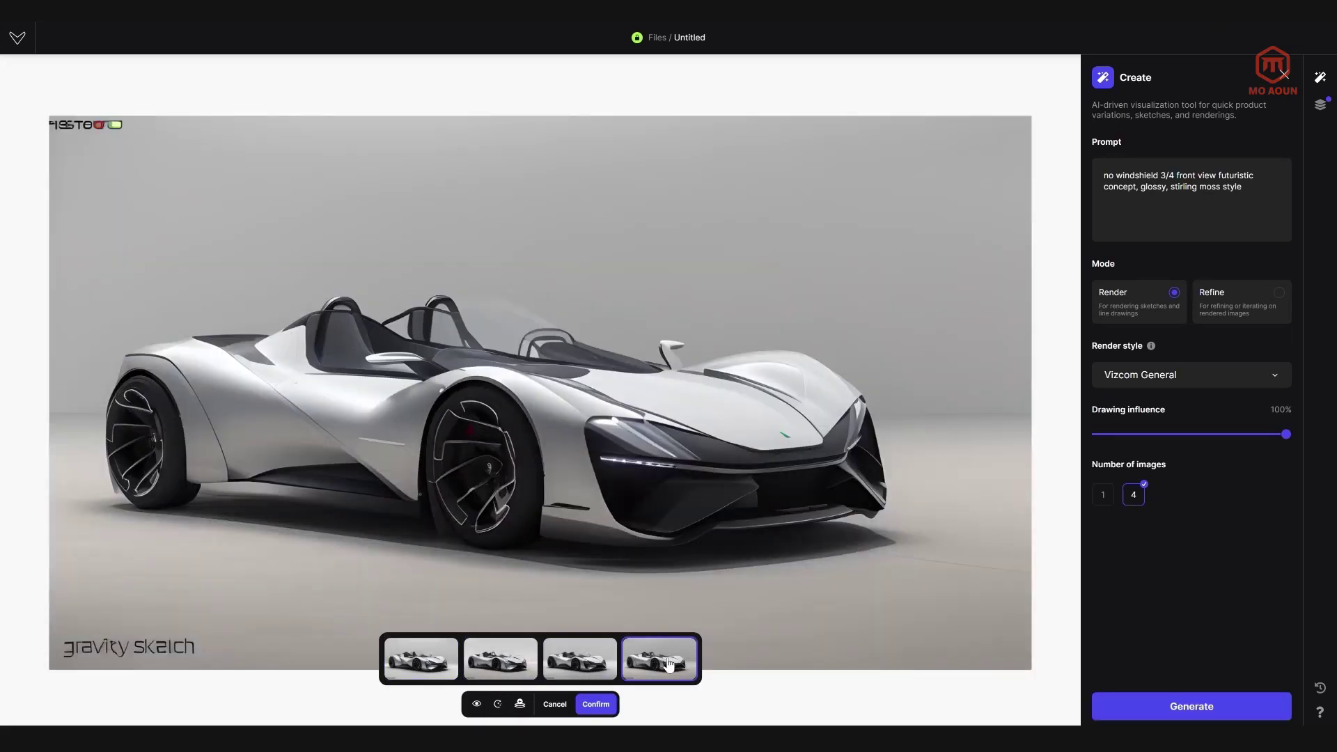
click(490, 671)
click(433, 665)
click(497, 663)
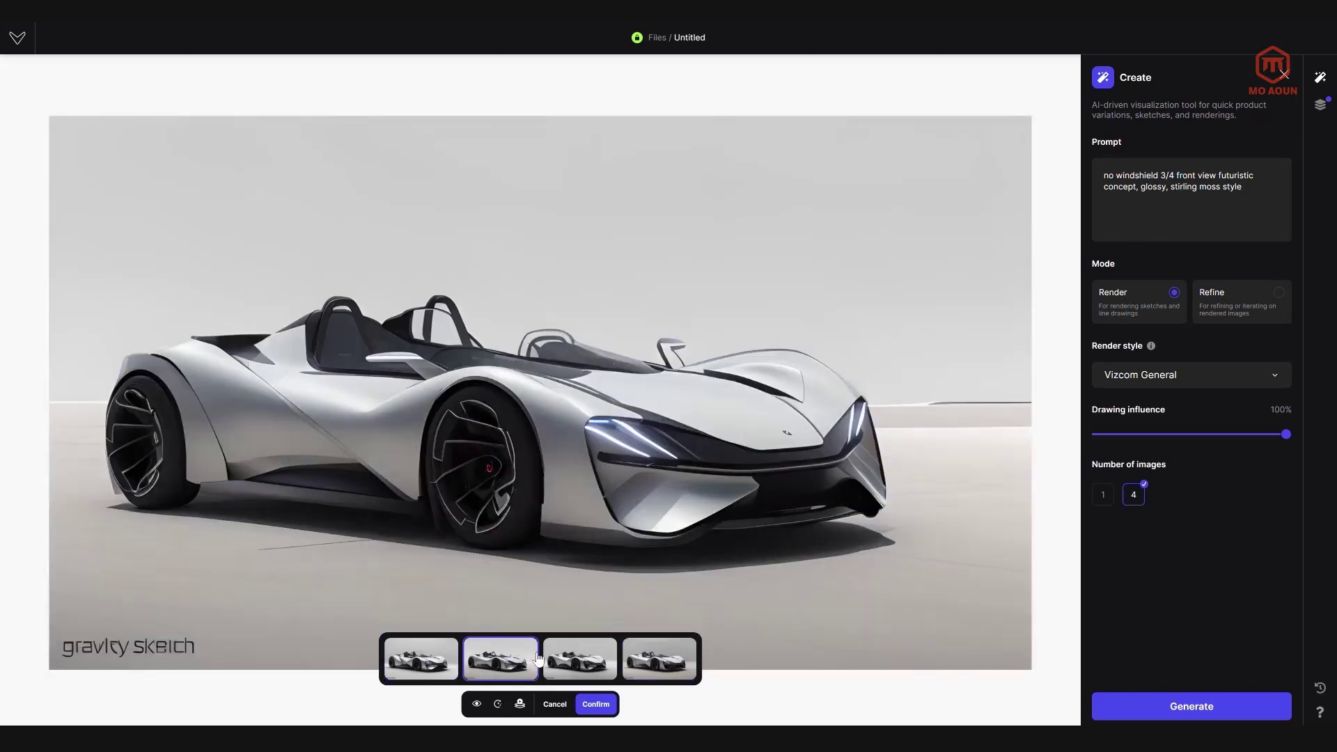
click(571, 659)
click(658, 663)
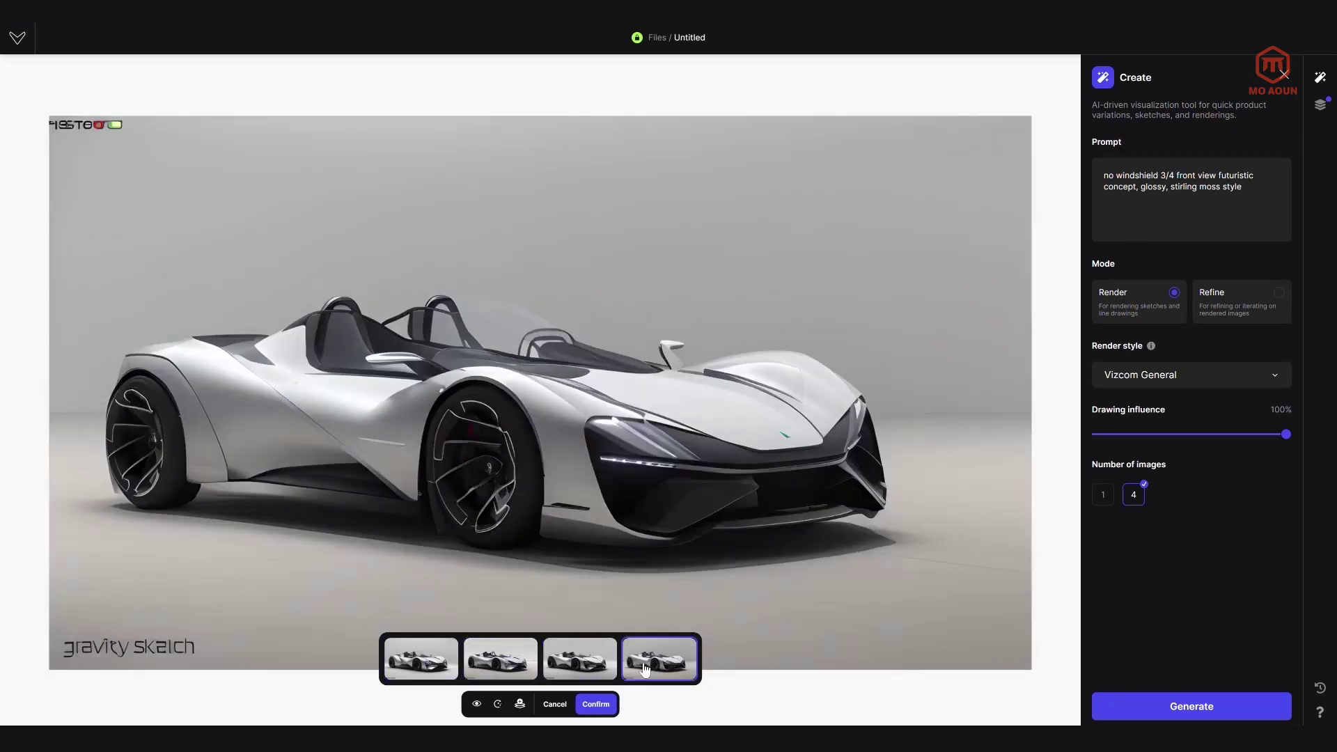
click(596, 703)
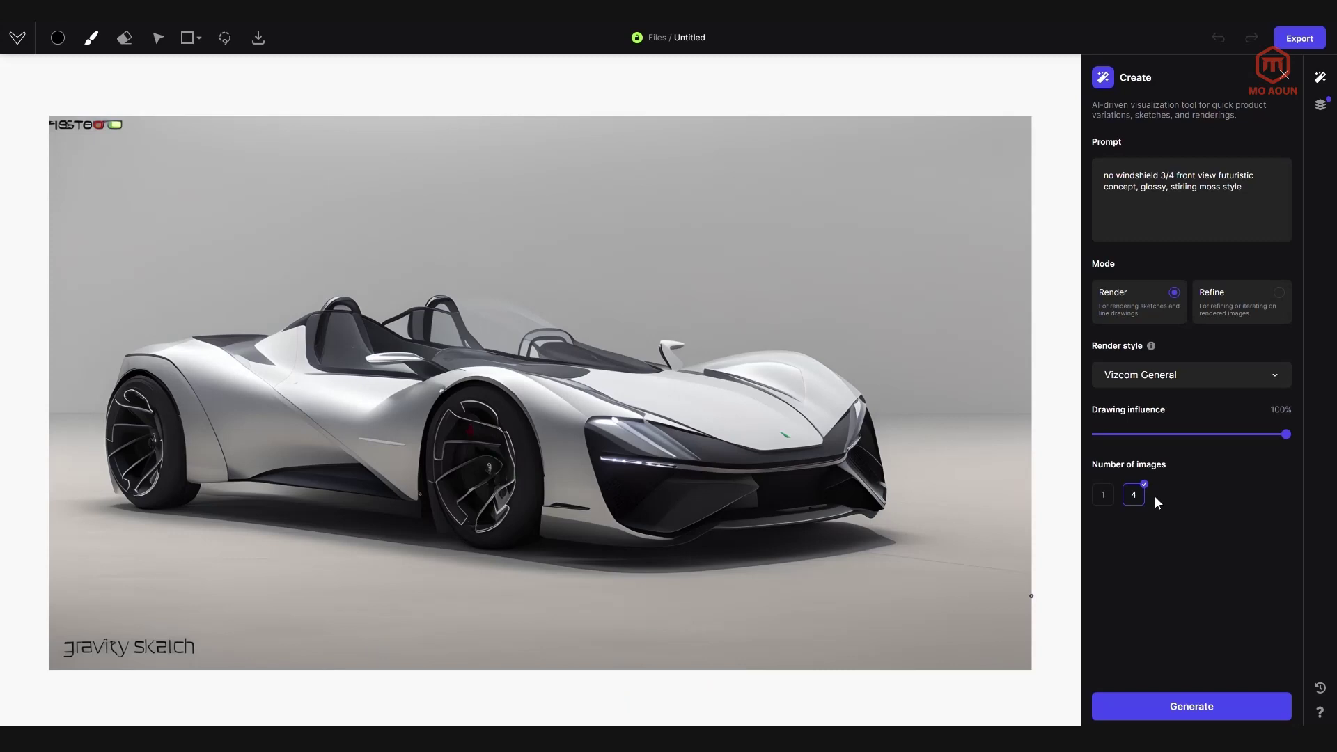
Generate four renders of the kept image in the Technicolor 6 style at 85% drawing influence
click(1247, 375)
click(1161, 504)
drag(1286, 434, 1257, 434)
click(1191, 708)
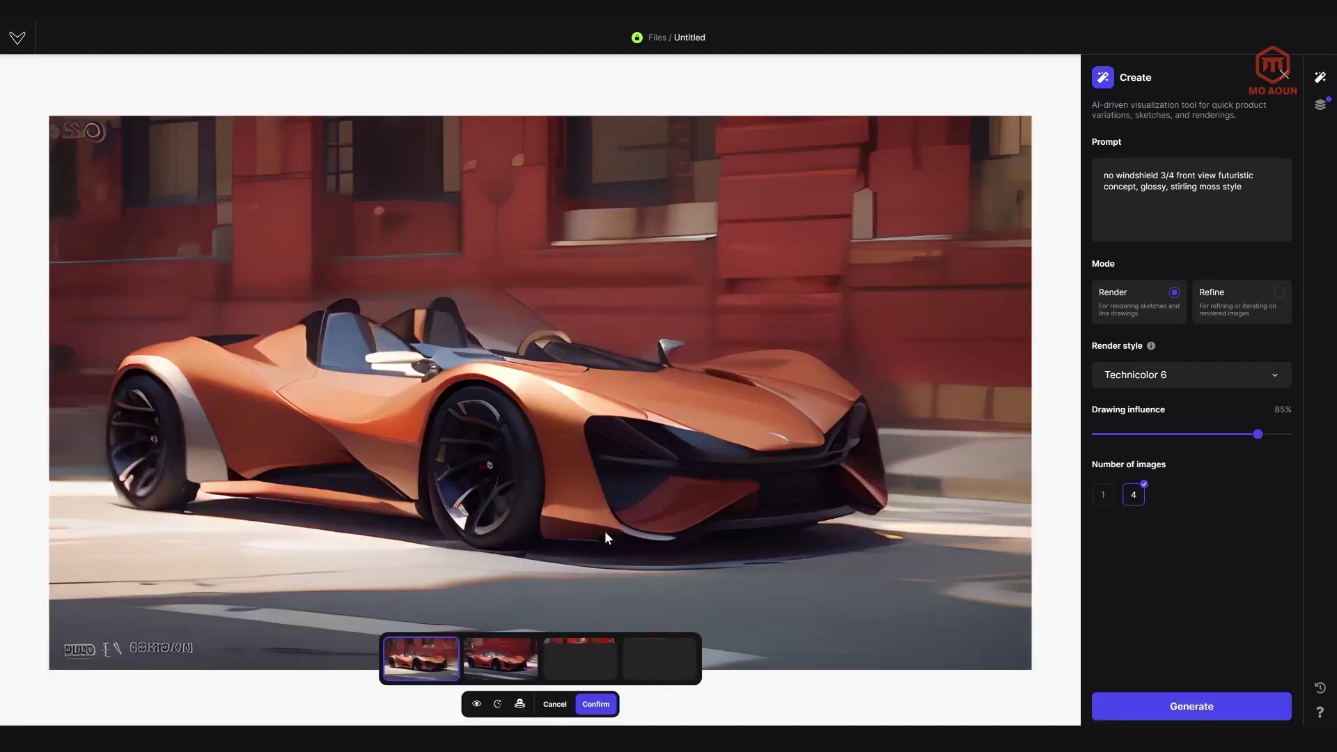
Compare the four Technicolor 6 renders and keep the fourth one
click(522, 665)
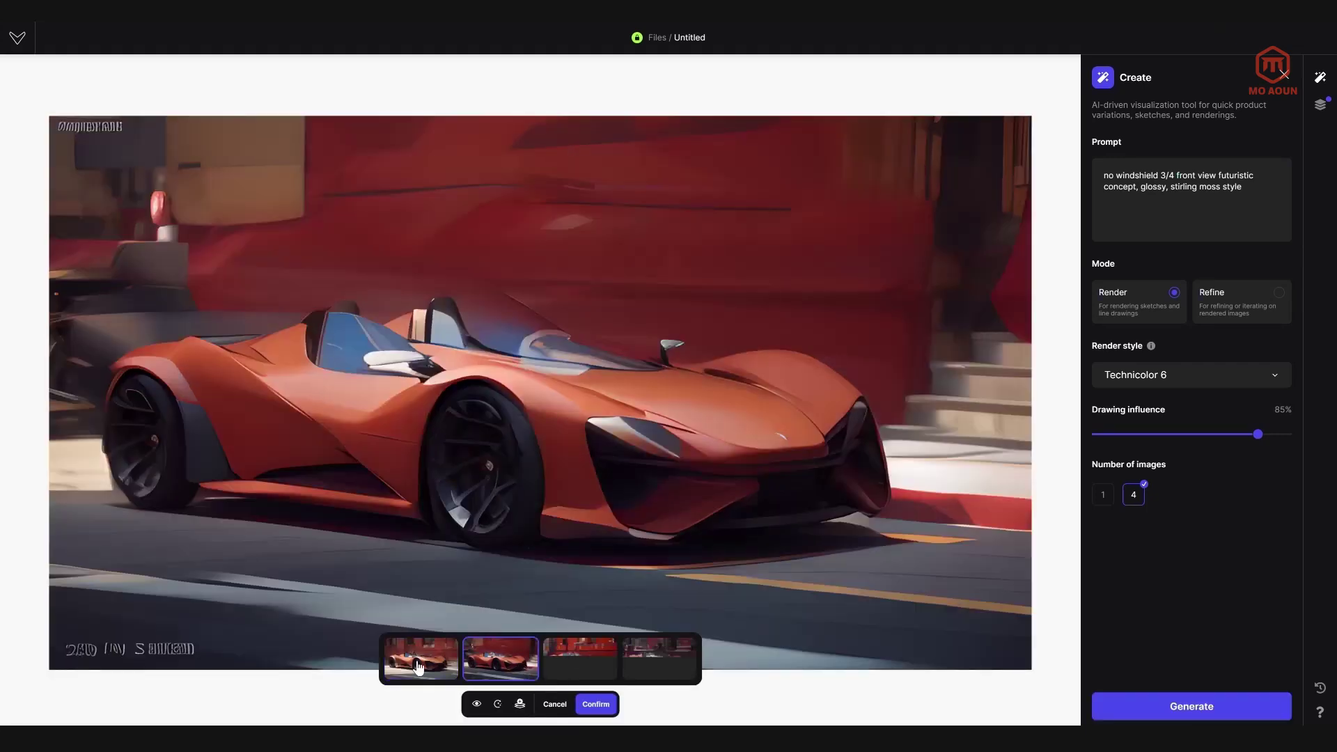
click(422, 660)
click(686, 659)
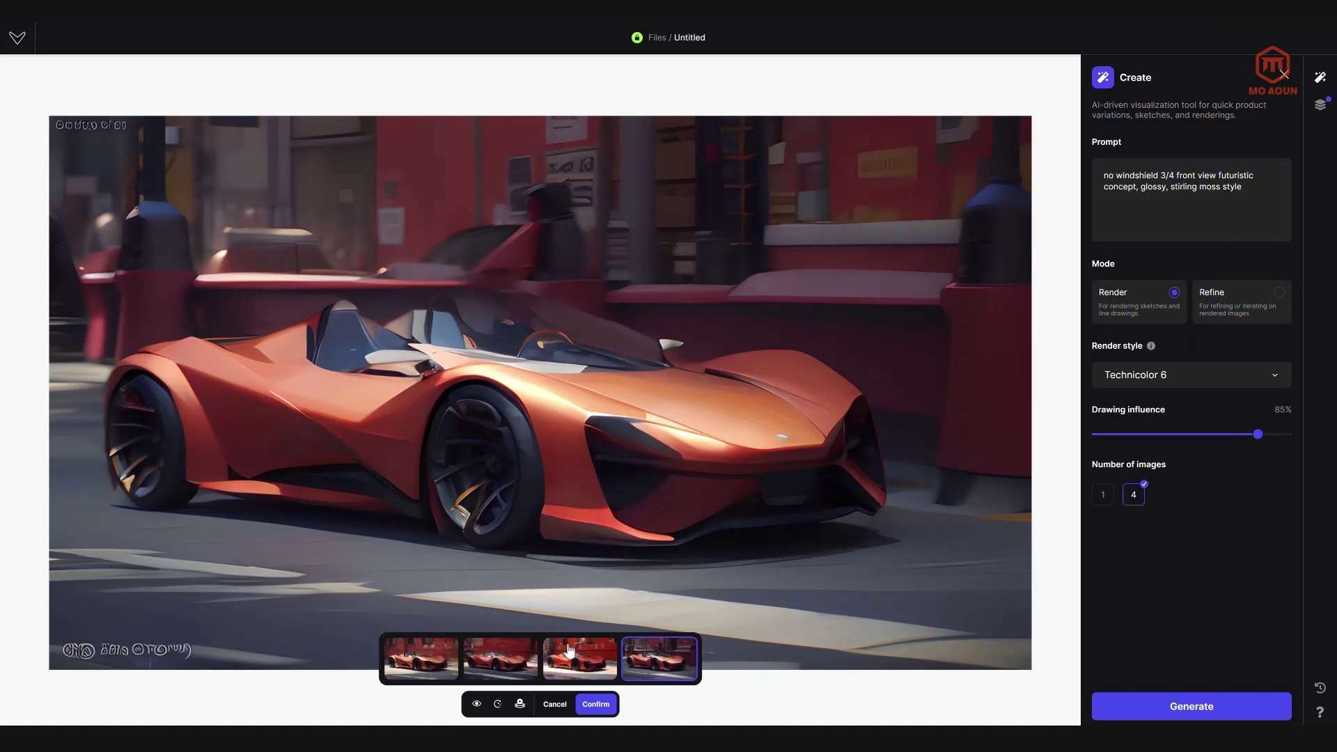
click(565, 657)
click(513, 670)
click(437, 674)
click(682, 669)
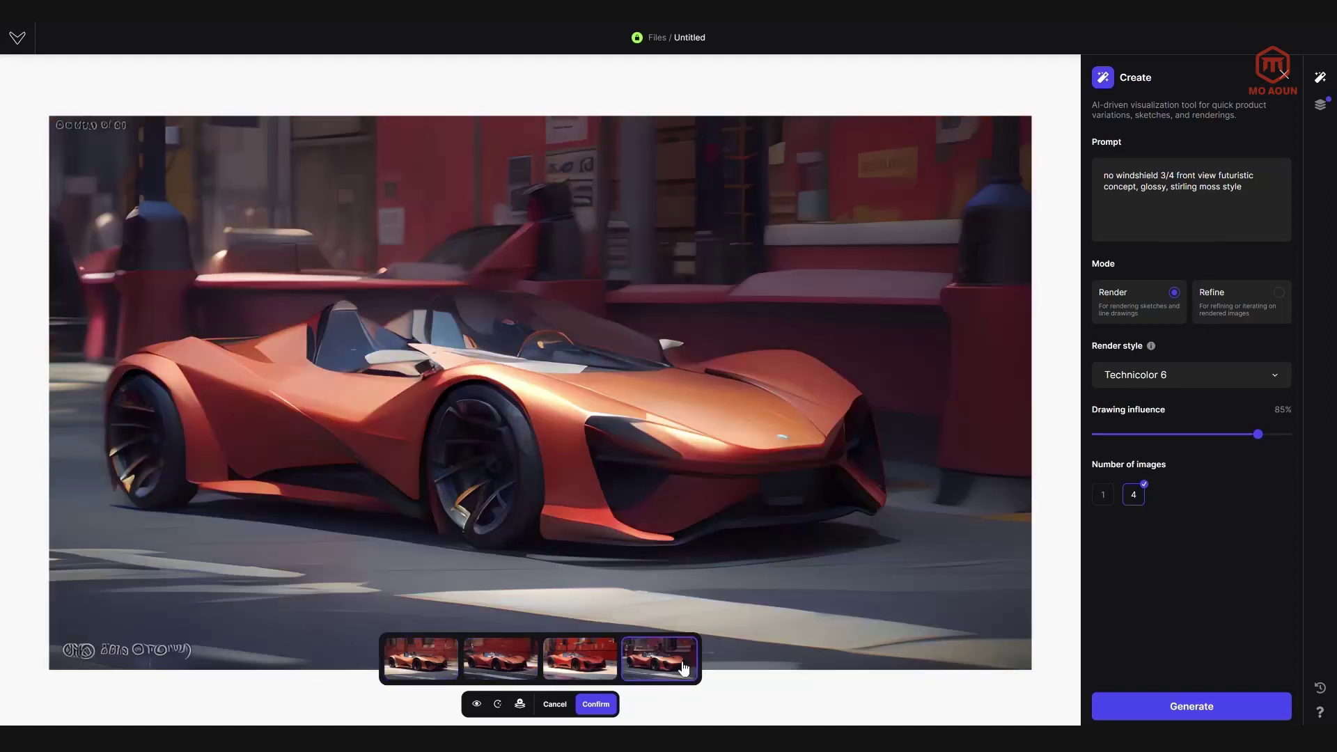
click(596, 704)
Refine the orange car image at 85% drawing influence and keep the fourth variation
click(1275, 294)
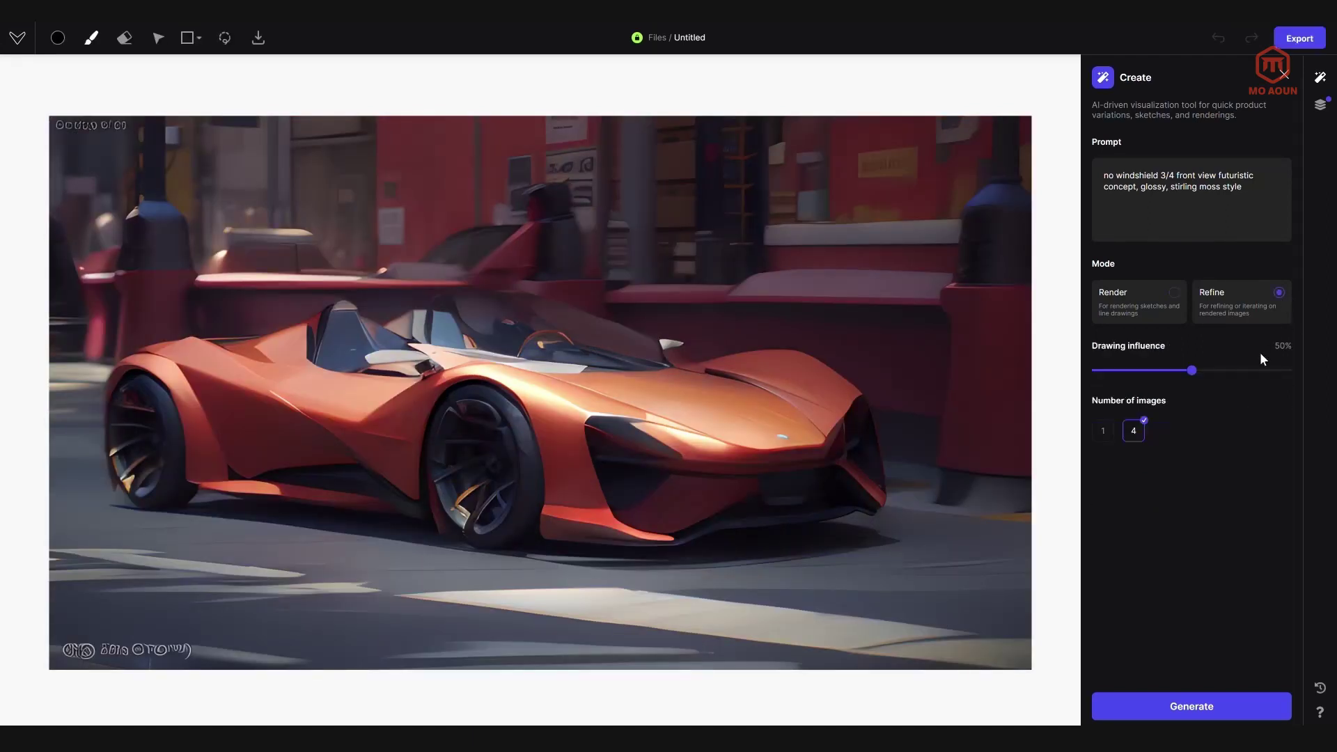
click(1161, 705)
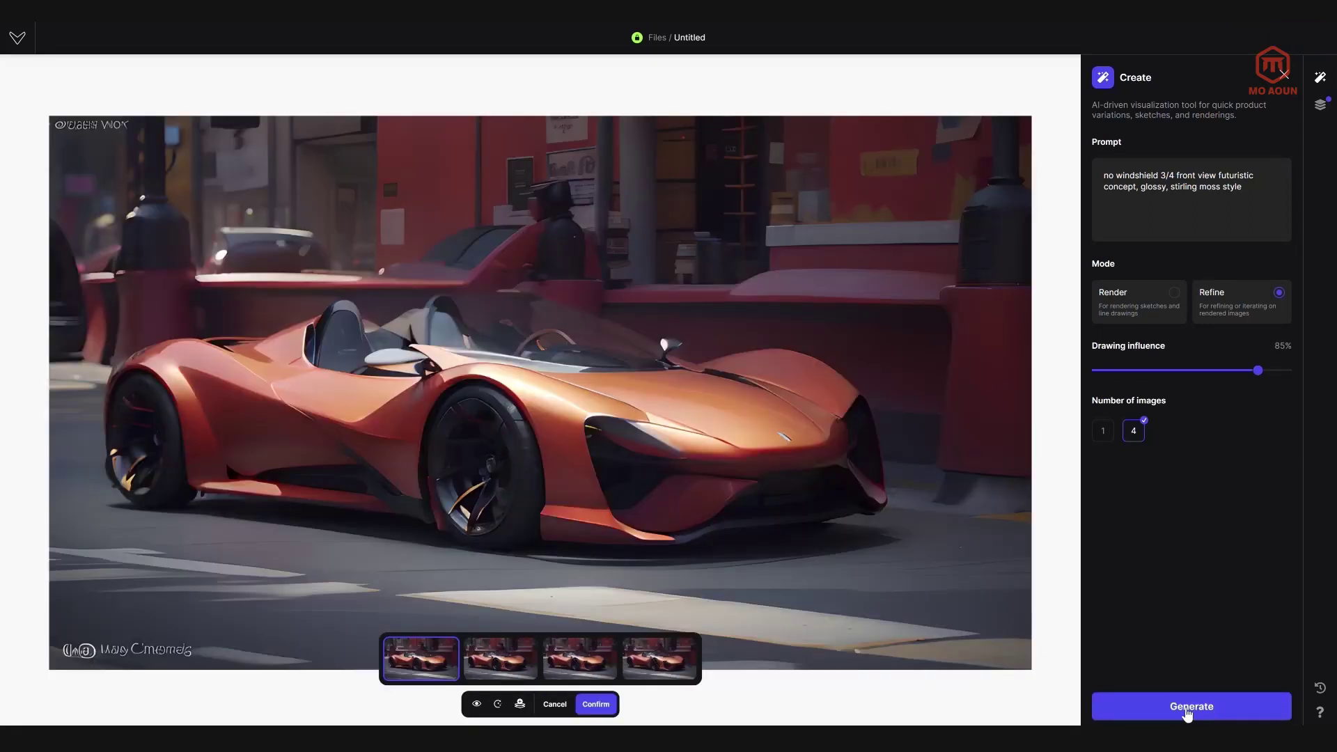
click(552, 660)
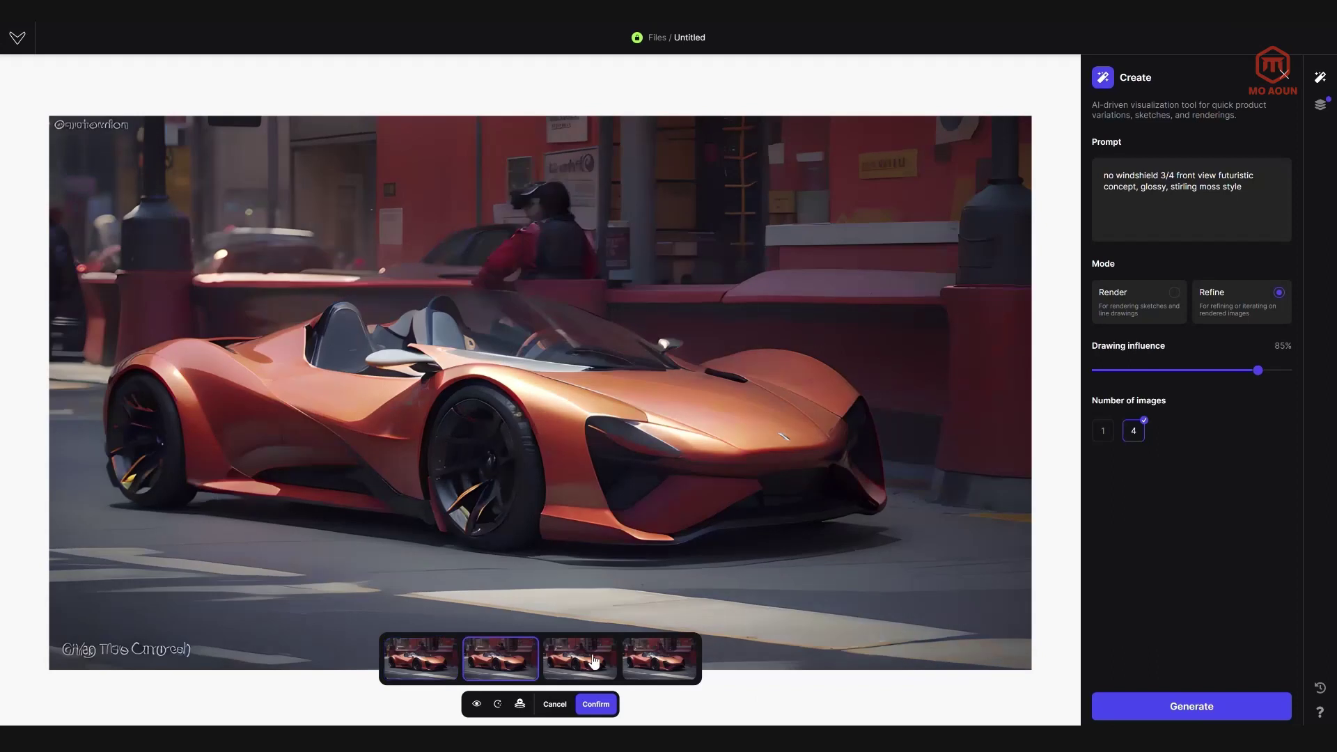
click(670, 663)
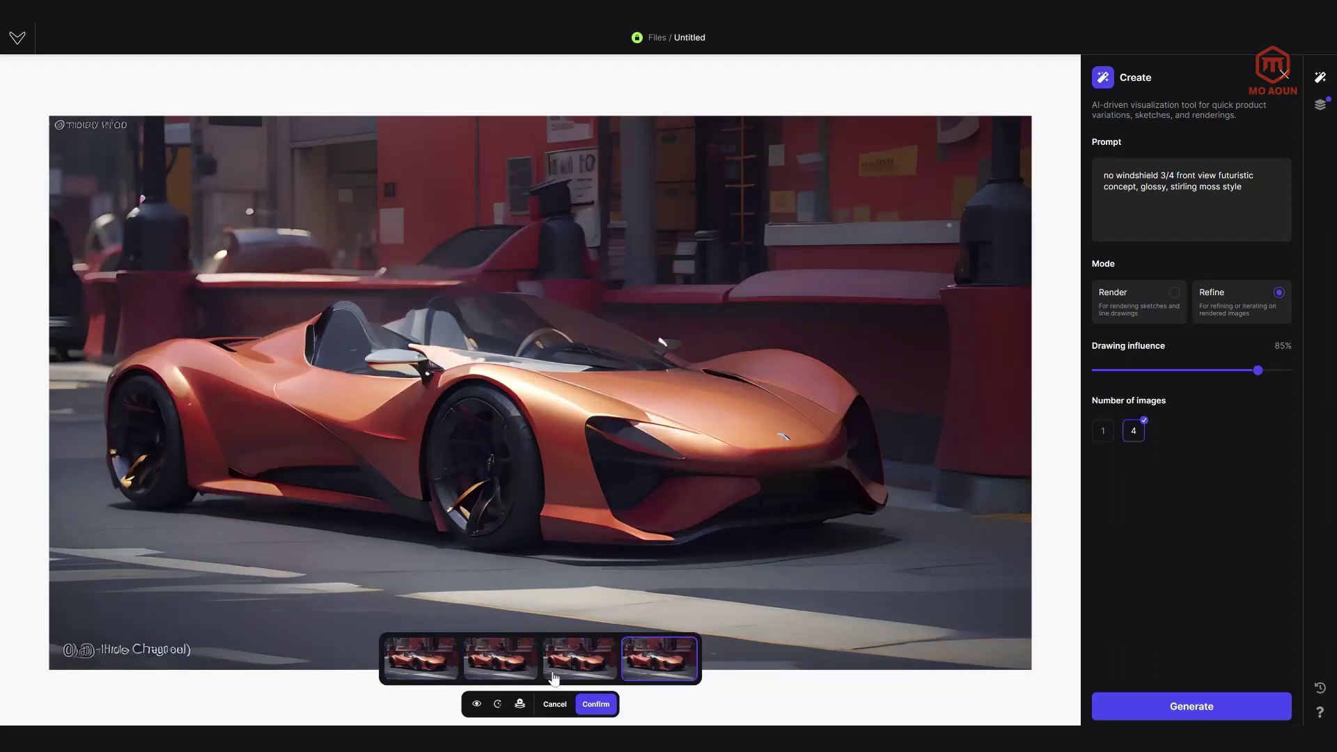
click(597, 705)
Try rendering the refined car in the Vizcom General style at 85% drawing influence, check the fourth result, and discard the set
click(1175, 292)
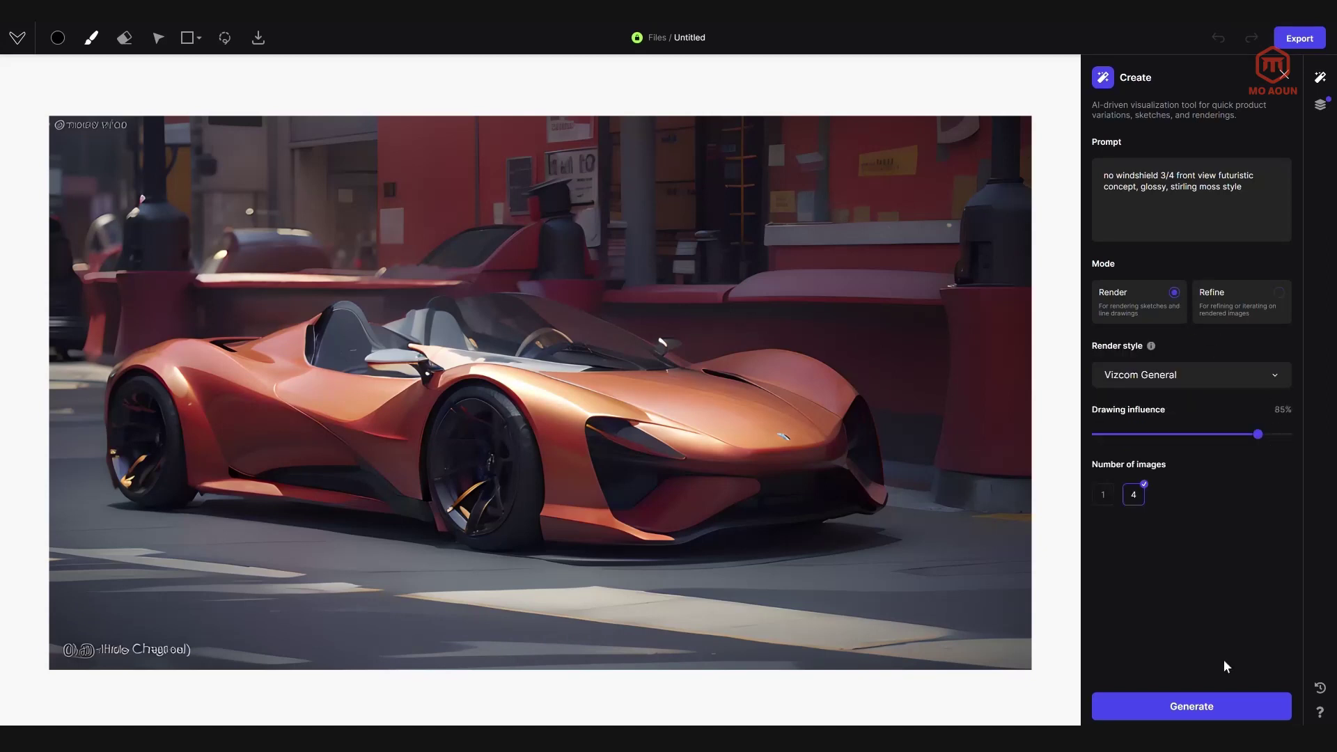
click(1224, 705)
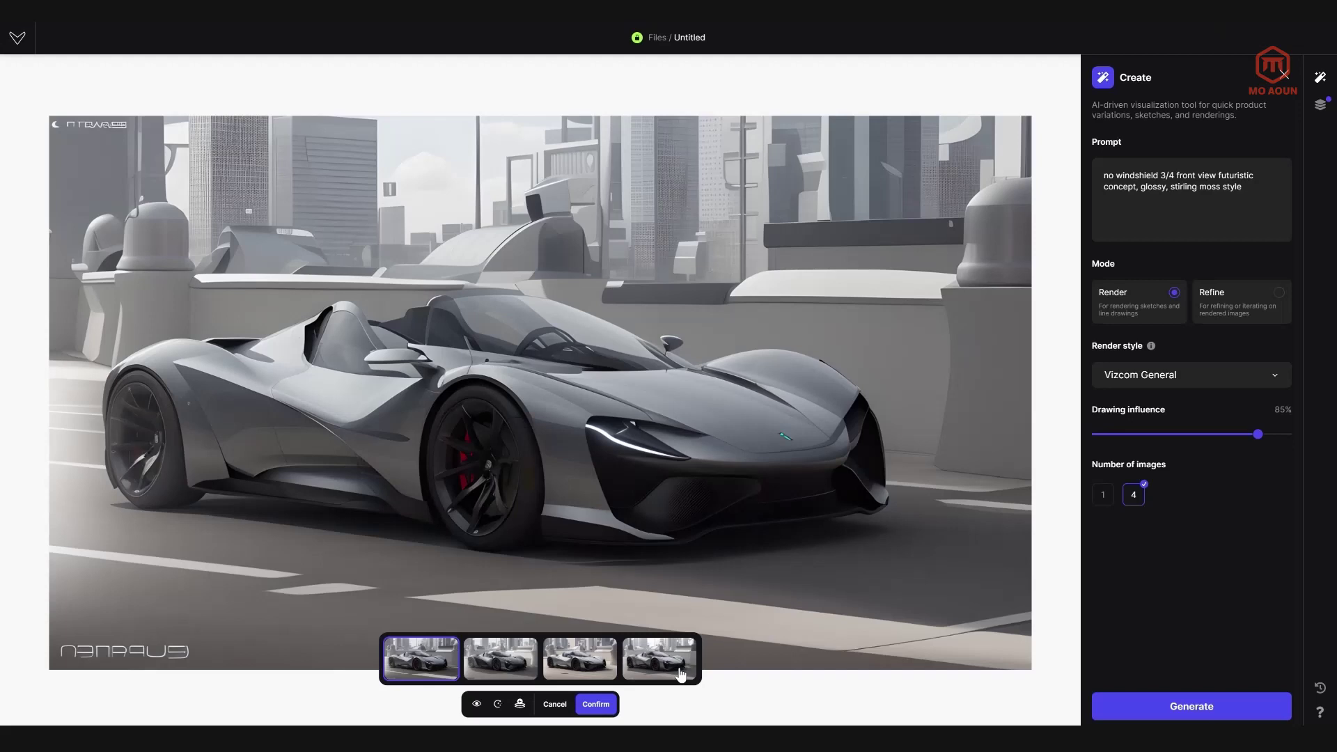
click(671, 671)
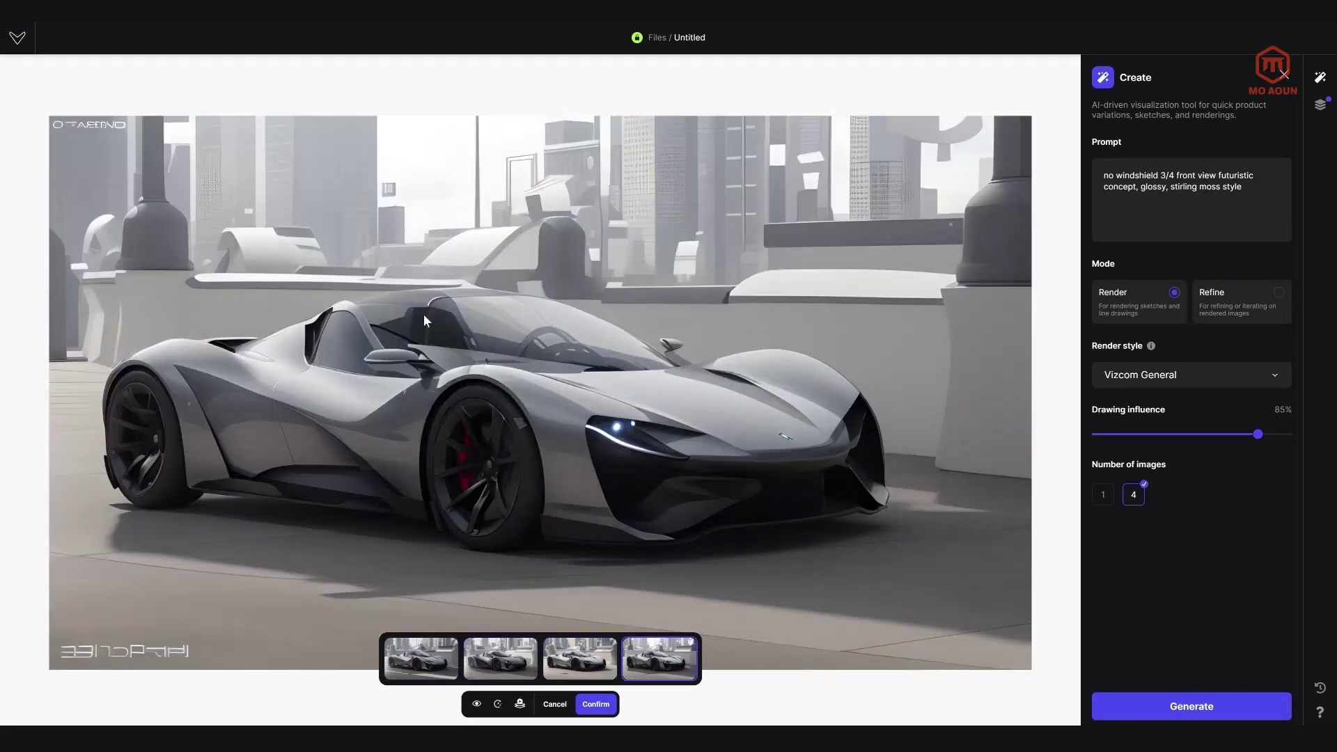
click(596, 704)
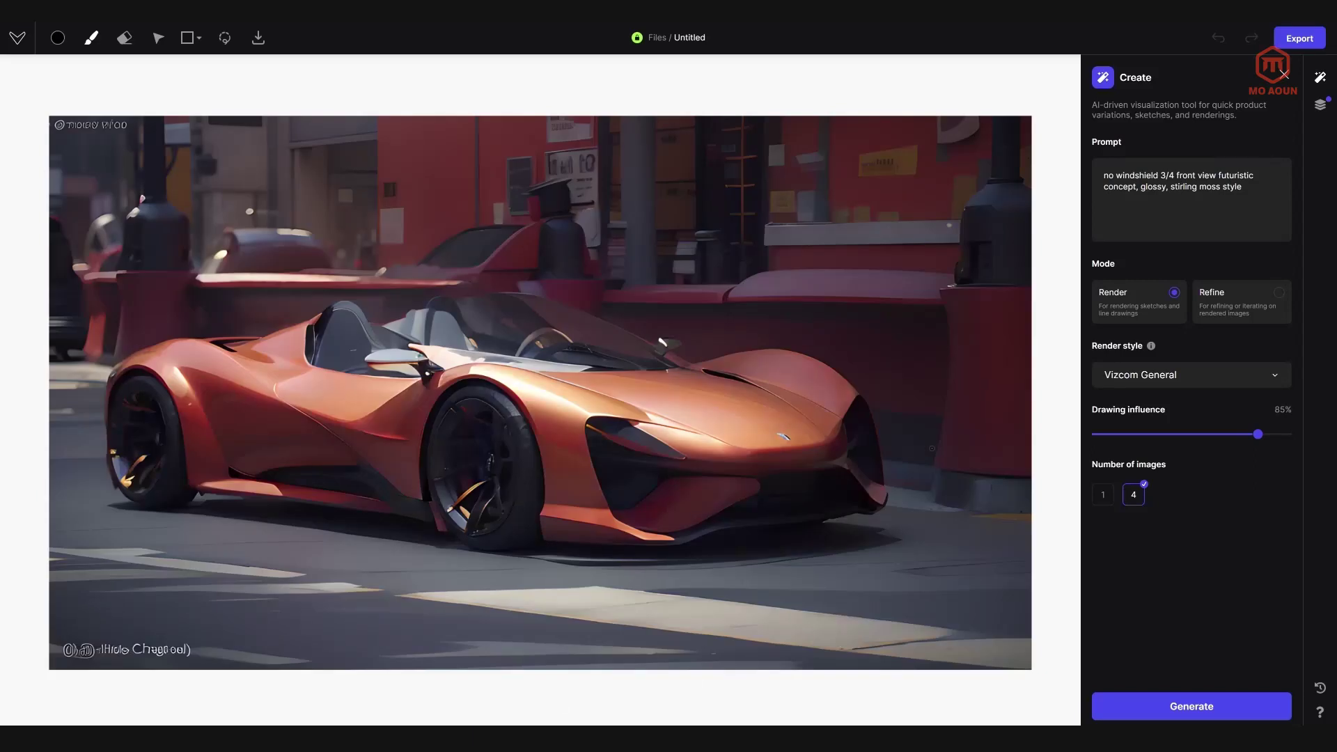
Refine the orange car image at 70% drawing influence and keep the second variation
click(1288, 303)
mouse_move(1258, 370)
mouse_down()
mouse_move(1274, 370)
mouse_move(1230, 370)
mouse_up()
click(1212, 707)
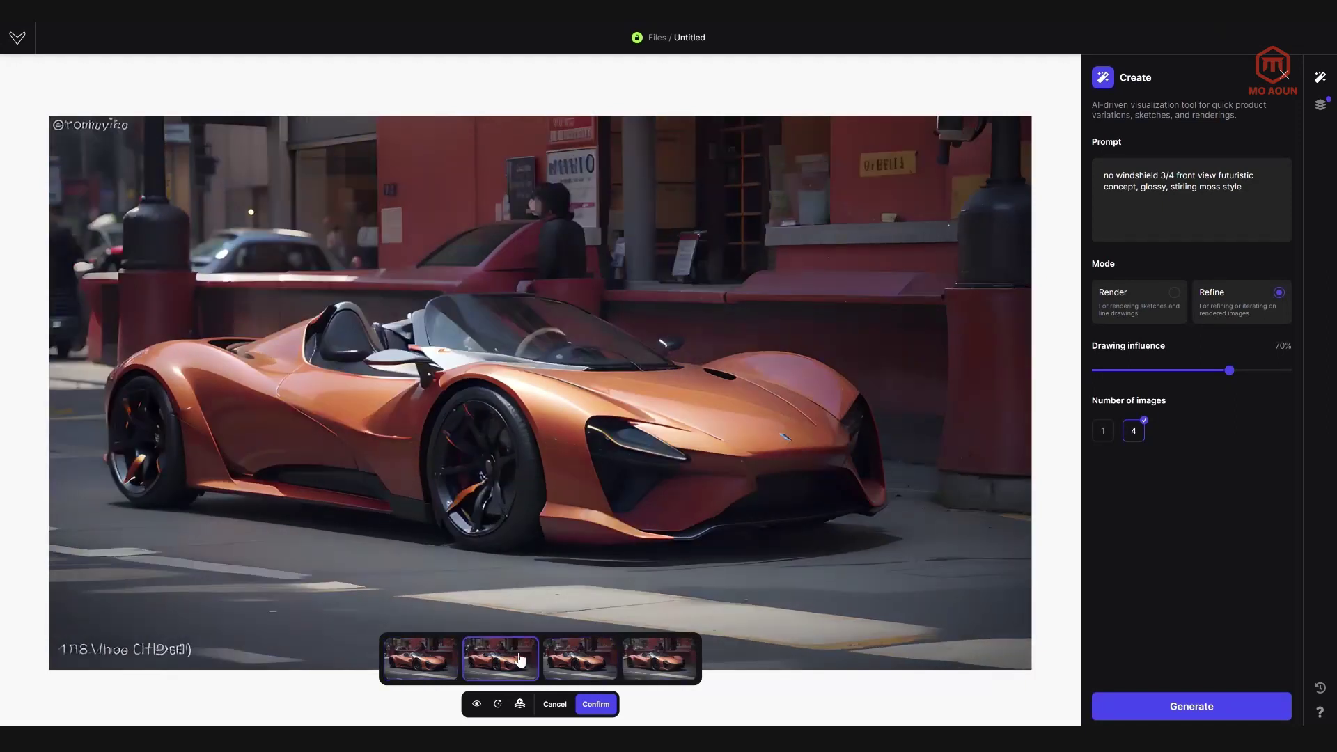
click(501, 665)
click(596, 704)
Duplicate the original sketch layer and place the copy at the top of the layer stack with 53% opacity
click(1320, 104)
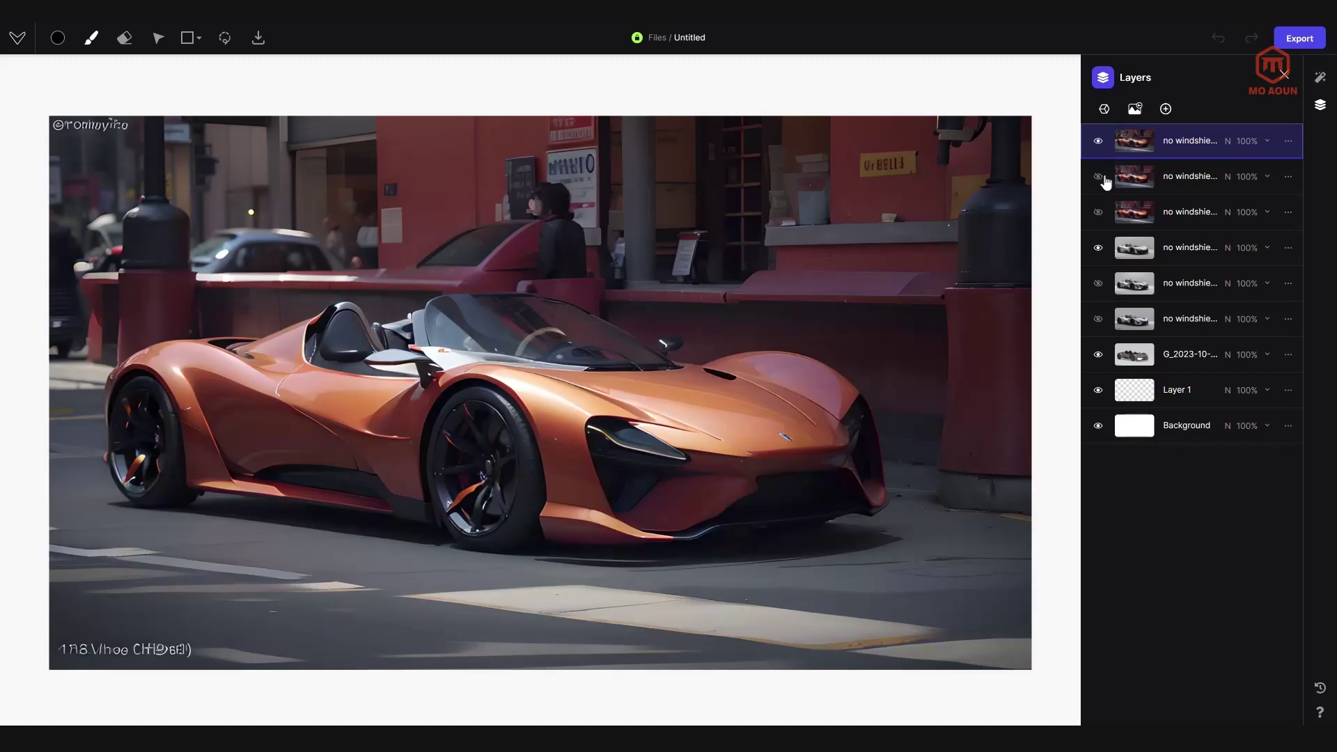
click(1099, 249)
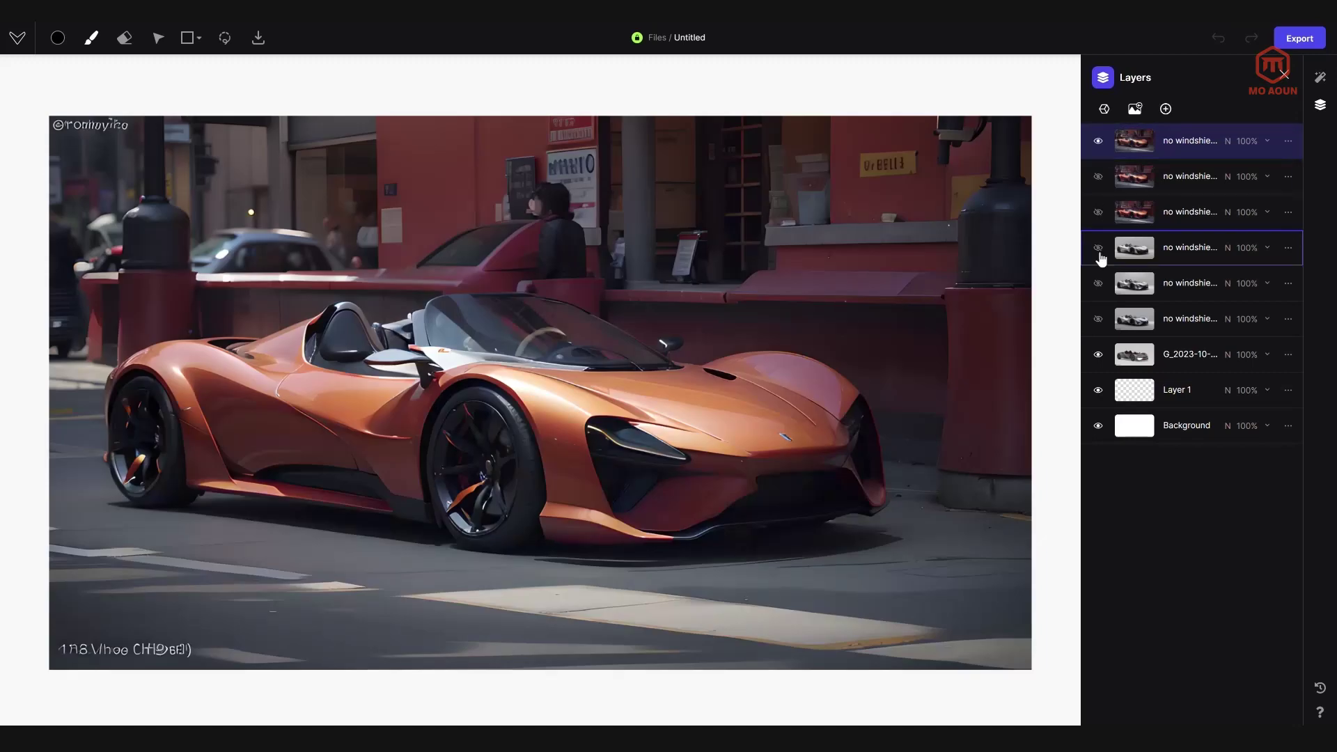
click(1100, 252)
right_click(1166, 354)
click(1027, 286)
right_click(1137, 359)
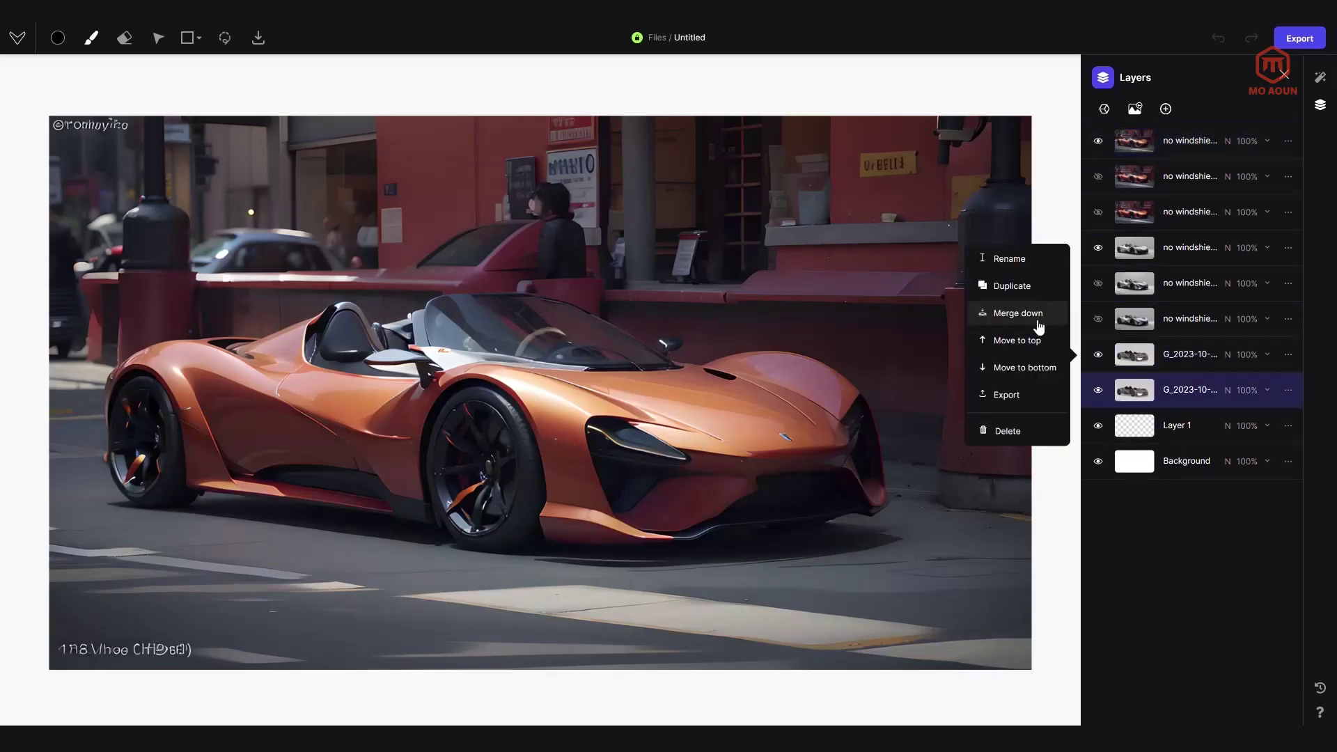
click(1028, 340)
click(1268, 141)
drag(1265, 211, 1203, 208)
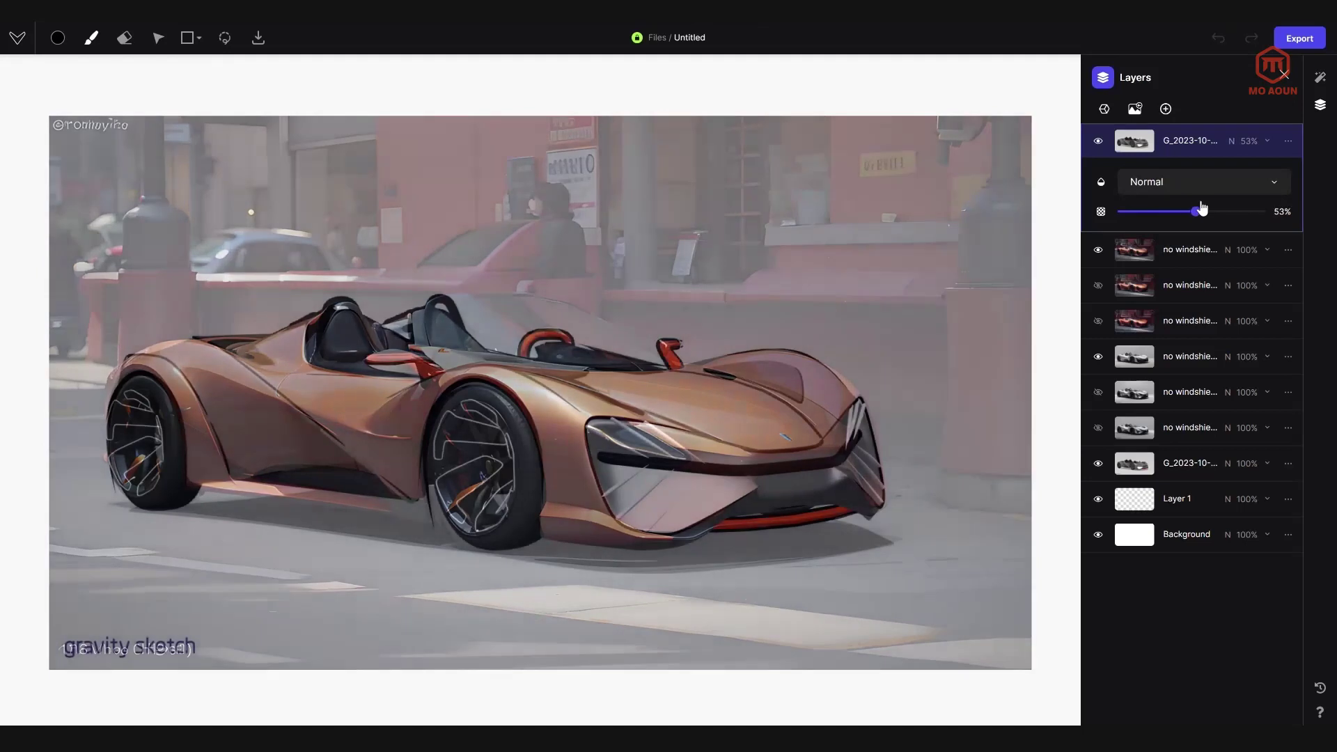
Render the blended canvas in the Vizcom General style at 95% drawing influence and keep the second variation
click(1320, 77)
click(1177, 299)
click(1235, 708)
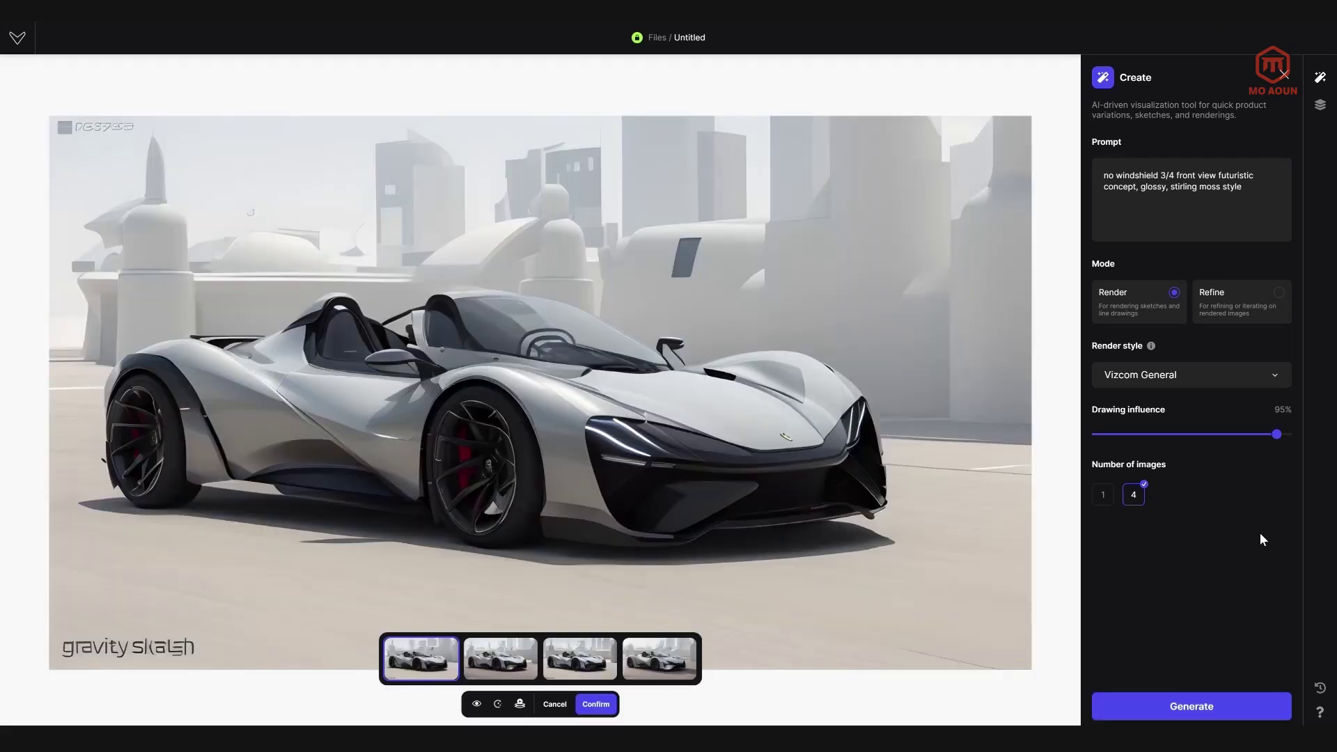
click(518, 664)
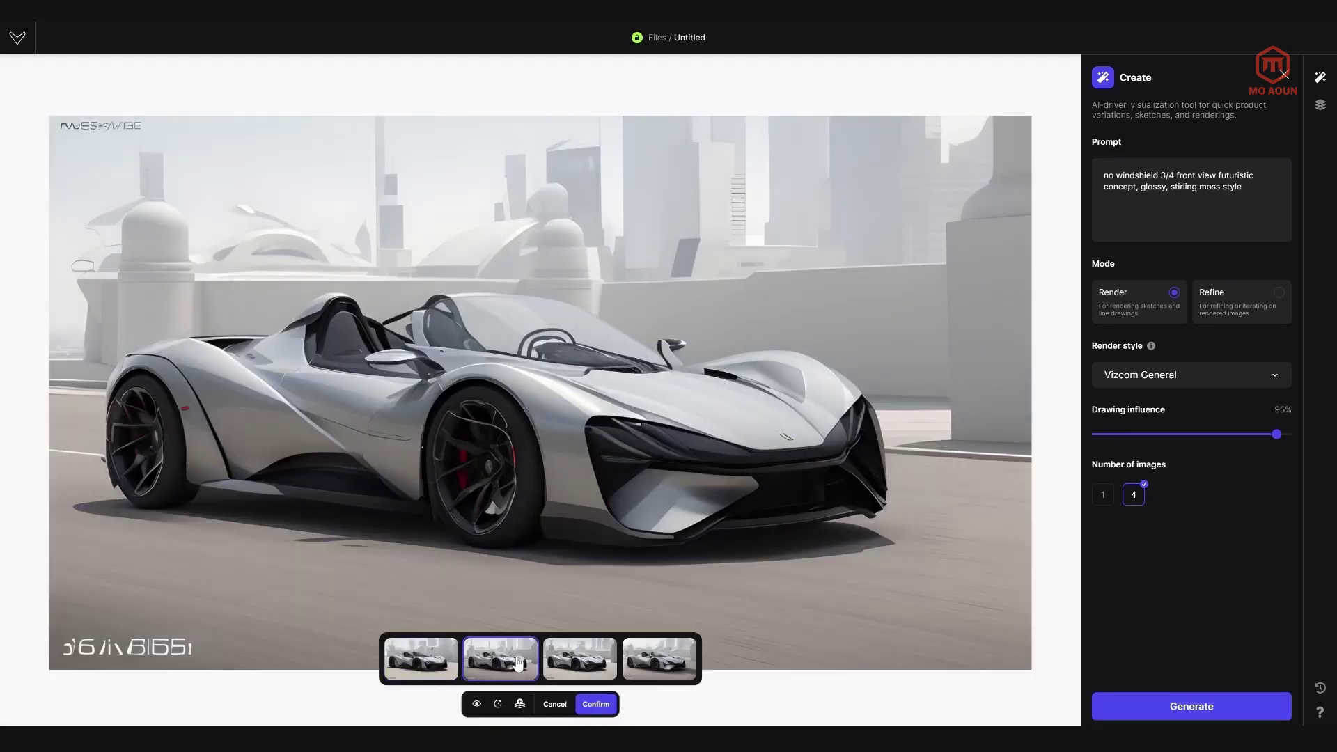
click(606, 659)
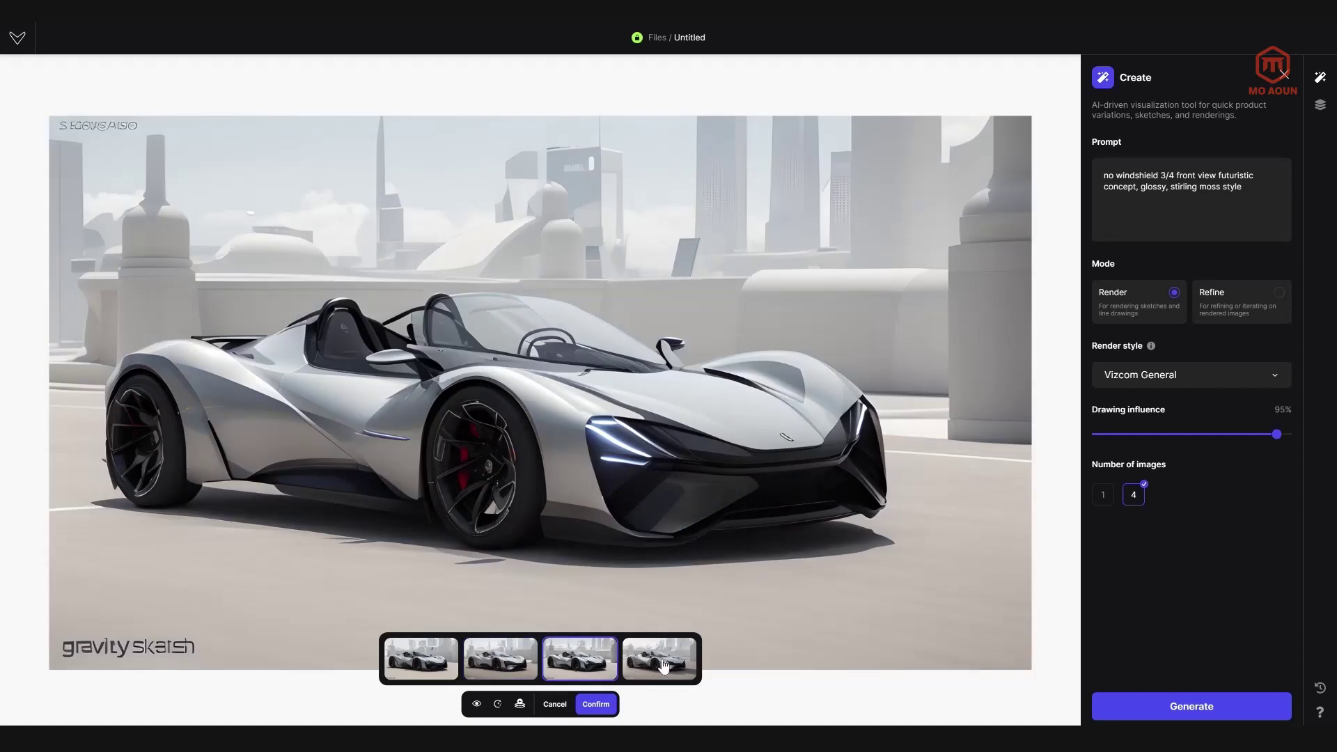
click(664, 666)
click(585, 668)
click(511, 670)
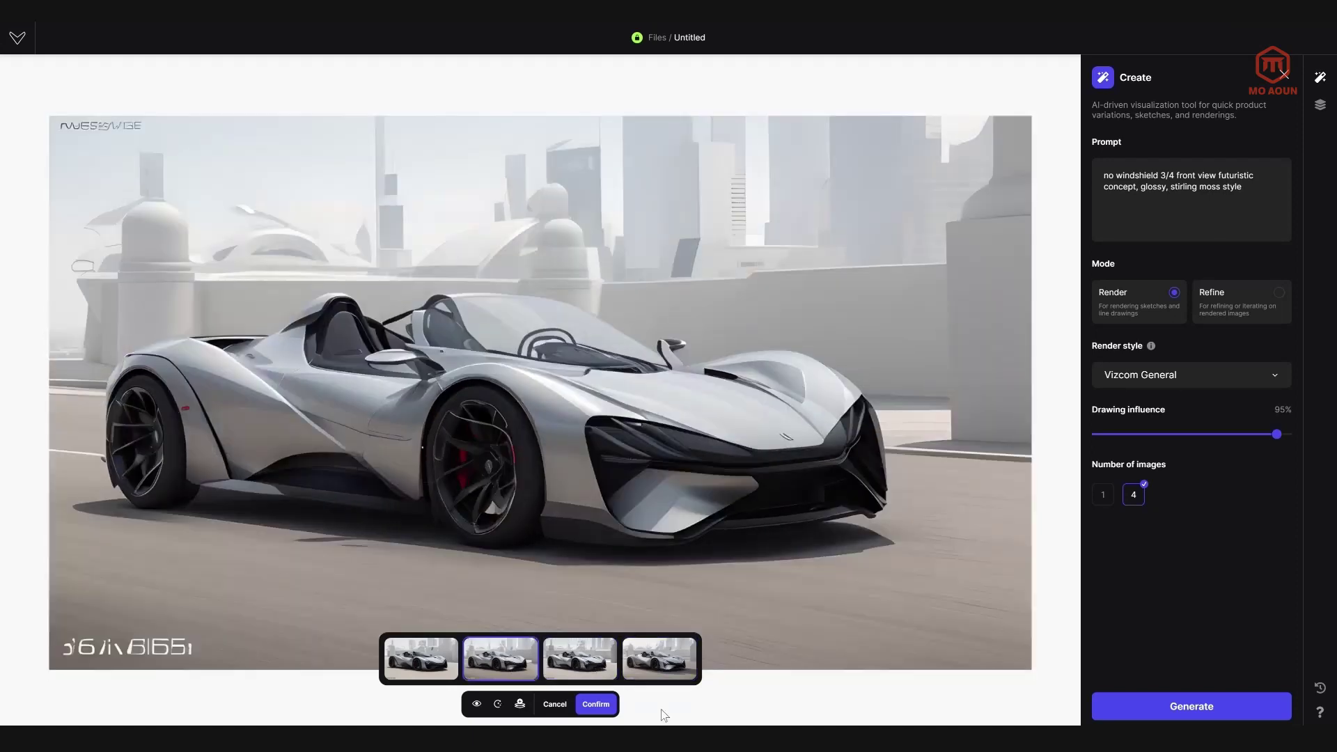
click(599, 705)
Duplicate the semi-transparent sketch layer, place the copy at the top of the layer stack and set its opacity to 100%
scroll(475, 363, up, 3)
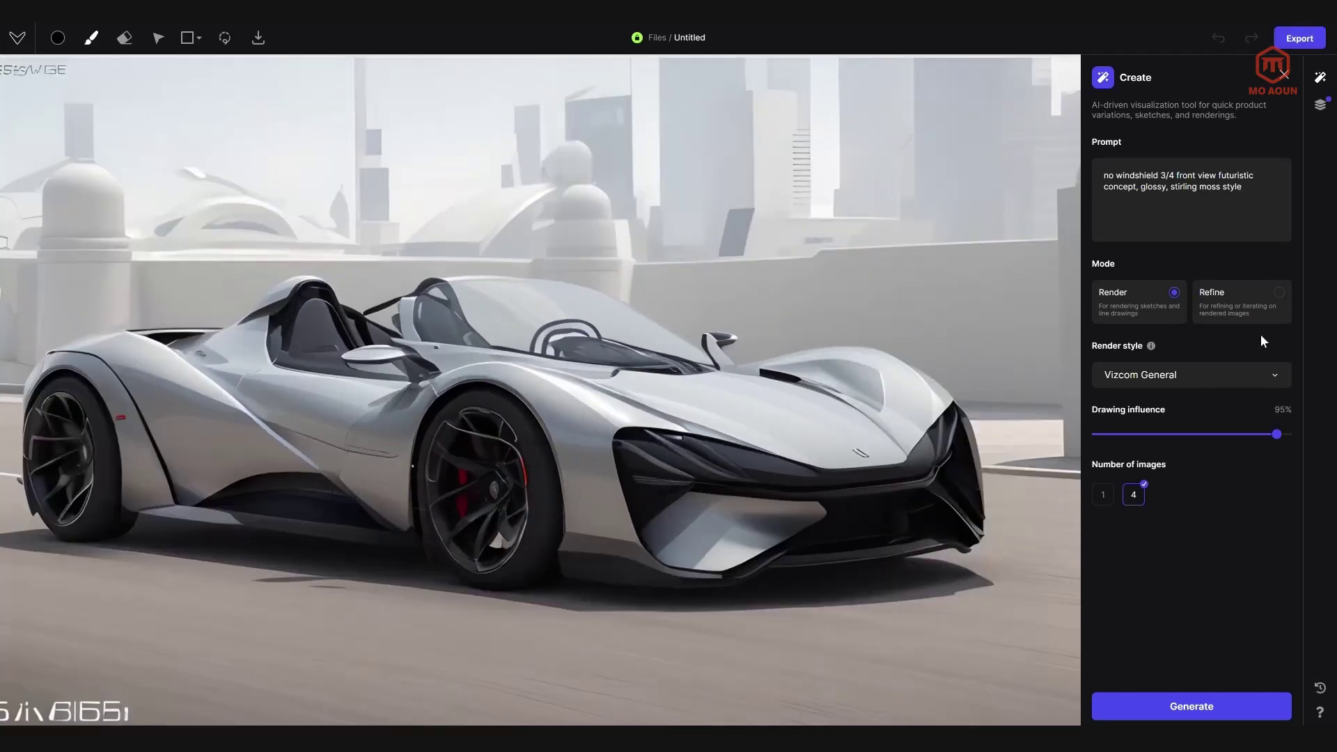
click(1319, 105)
right_click(1137, 181)
click(1012, 108)
drag(1140, 189, 1142, 148)
click(1267, 142)
drag(1232, 218, 1262, 213)
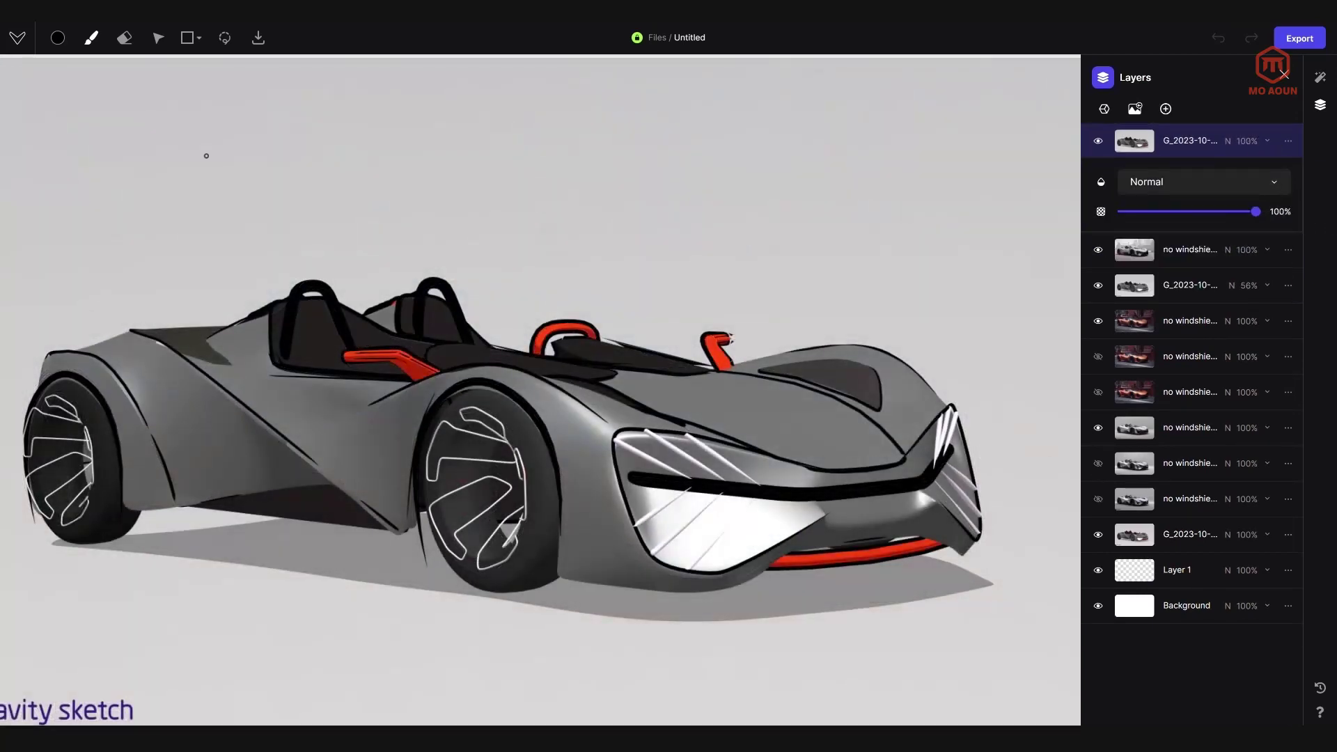
Erase the sketch copy over the car's bodywork and wheels to expose the silver render beneath, keeping the cockpit parts
click(126, 39)
right_click(231, 315)
drag(307, 386, 353, 385)
mouse_move(200, 272)
mouse_down()
mouse_move(220, 360)
mouse_move(221, 282)
mouse_move(232, 406)
mouse_move(227, 387)
mouse_move(283, 421)
mouse_move(405, 420)
mouse_move(454, 439)
mouse_move(474, 426)
mouse_move(619, 426)
mouse_move(868, 387)
mouse_move(903, 418)
mouse_move(943, 543)
mouse_move(804, 554)
mouse_move(124, 528)
mouse_move(45, 470)
mouse_move(67, 382)
mouse_move(135, 365)
mouse_move(176, 411)
mouse_move(328, 500)
mouse_move(97, 478)
mouse_move(328, 466)
mouse_move(214, 475)
mouse_move(782, 503)
mouse_move(717, 470)
mouse_move(882, 489)
mouse_move(946, 554)
mouse_move(729, 579)
mouse_move(202, 571)
mouse_move(12, 548)
mouse_move(2, 404)
mouse_move(170, 298)
mouse_move(42, 321)
mouse_up()
Try rendering the sketch-and-render composite in Vizcom General at 95% drawing influence, compare the variations with the original canvas, and discard them
click(1320, 78)
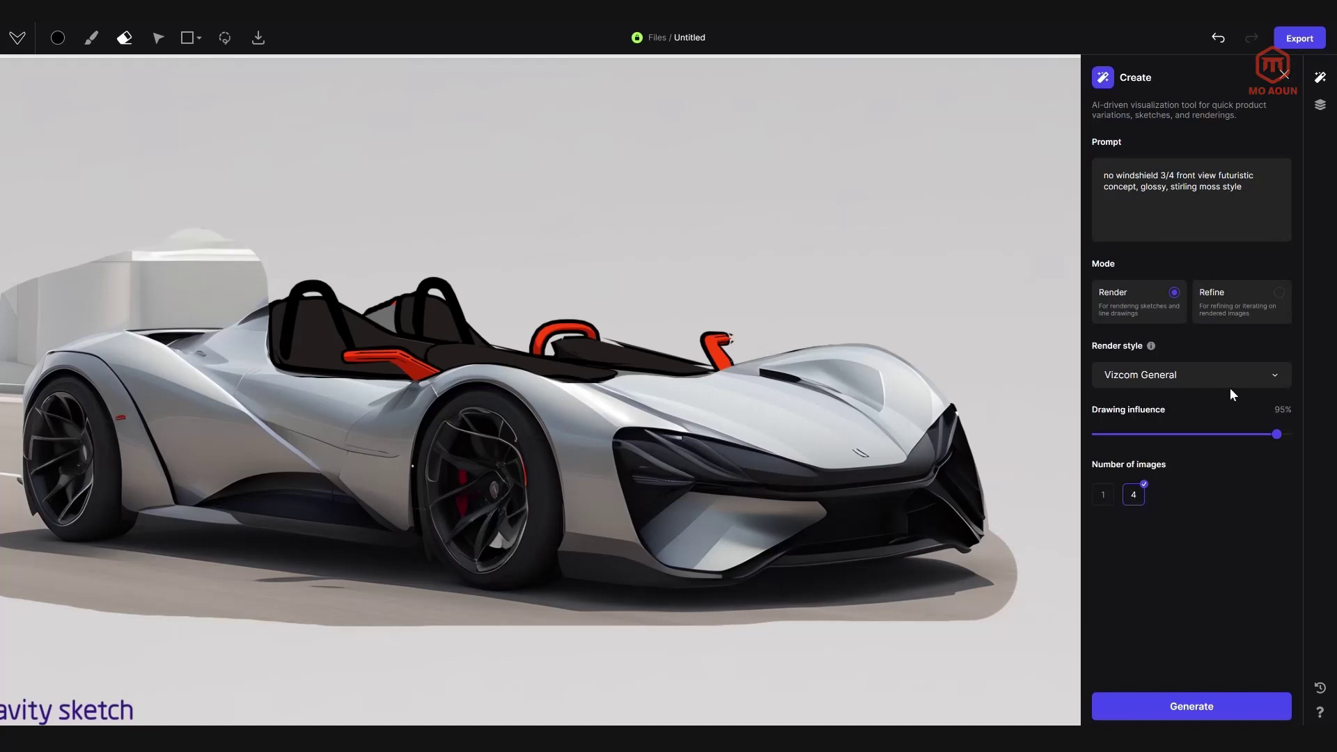
click(1204, 705)
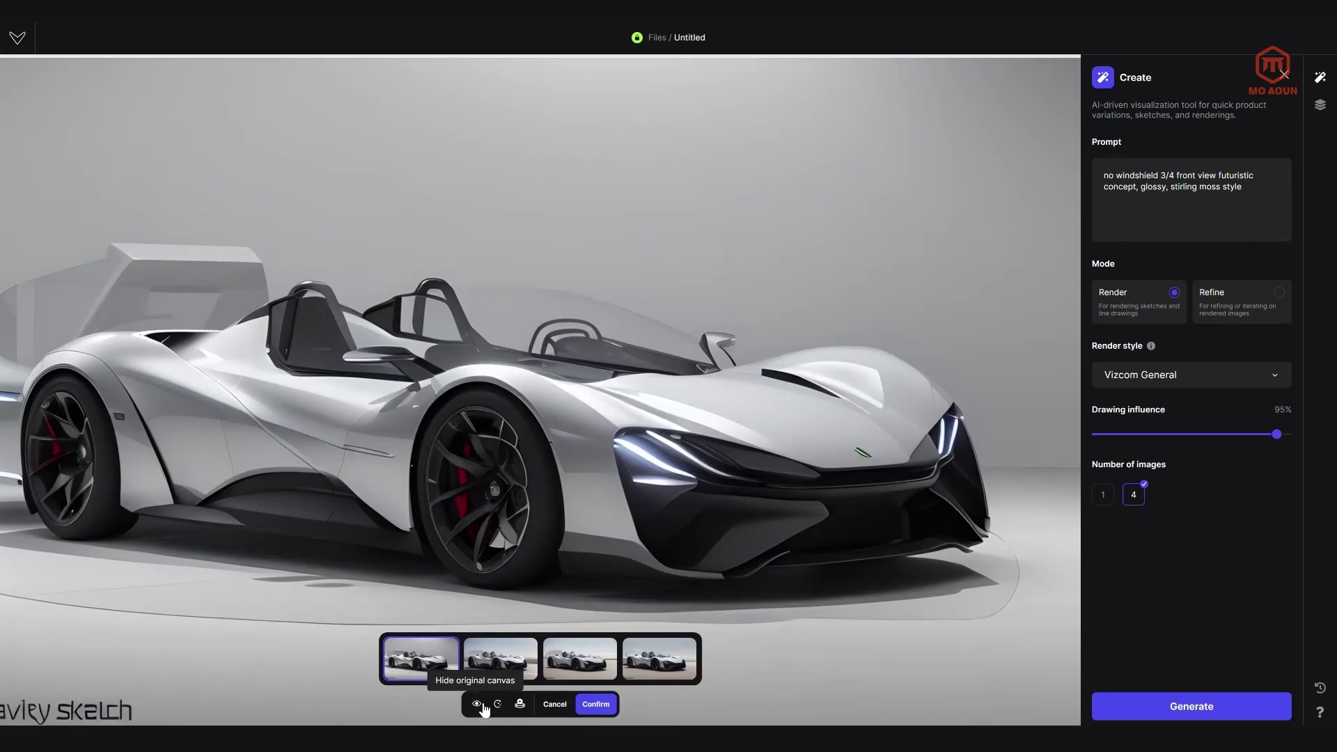
click(477, 704)
click(480, 704)
click(480, 704)
click(480, 705)
click(479, 705)
click(480, 705)
click(525, 669)
click(602, 657)
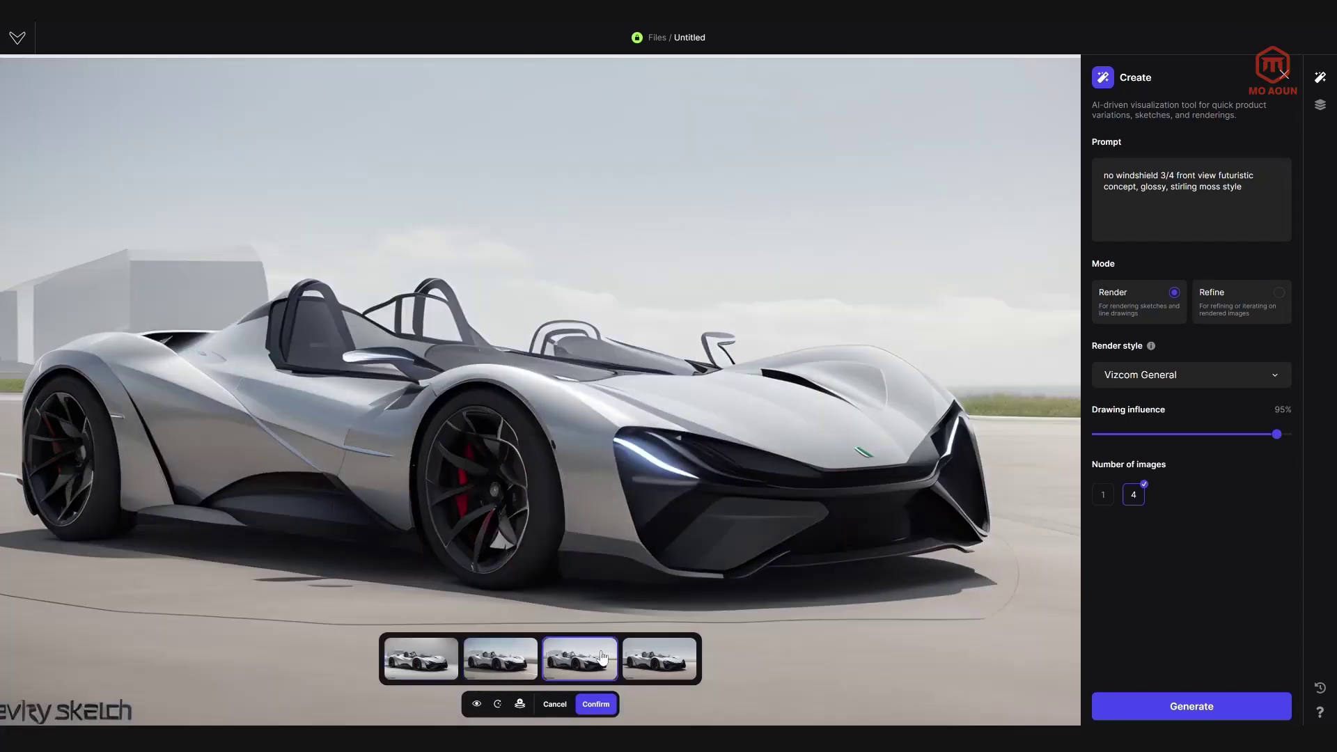
click(664, 659)
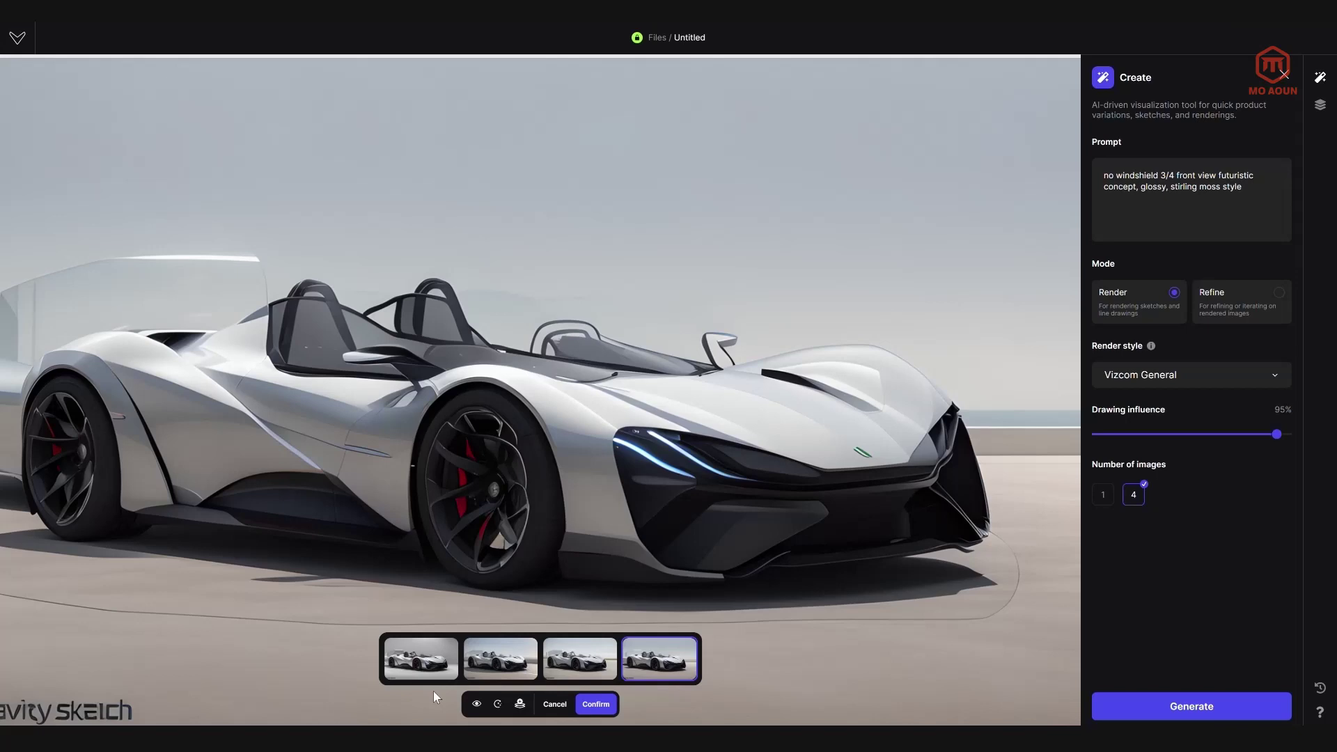
click(478, 705)
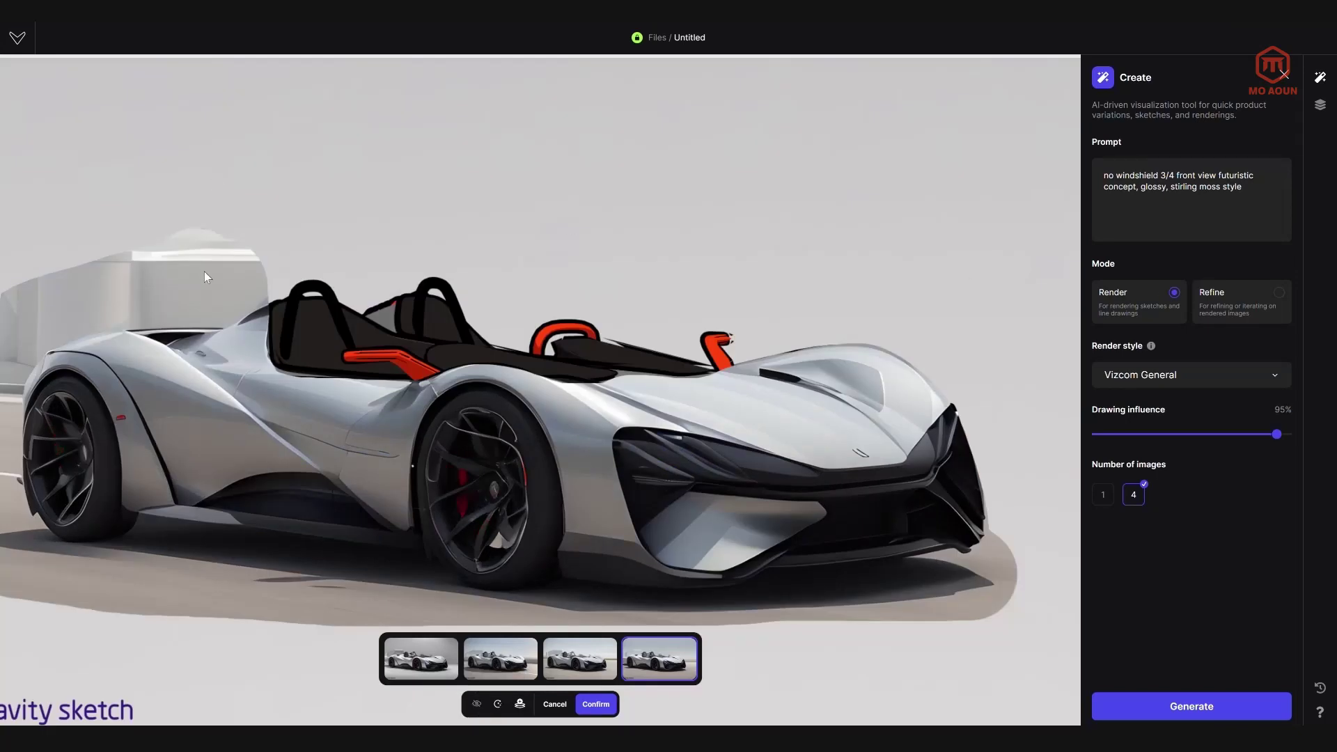
click(565, 705)
Erase the sketched seats and headrests, try another render of the composite, and discard both its results and the sketch copy layer
mouse_move(281, 324)
mouse_down()
mouse_move(282, 274)
mouse_move(300, 298)
mouse_move(292, 333)
mouse_move(318, 362)
mouse_move(462, 416)
mouse_move(431, 289)
mouse_move(398, 282)
mouse_move(465, 299)
mouse_move(527, 275)
mouse_move(607, 277)
mouse_up()
click(1247, 710)
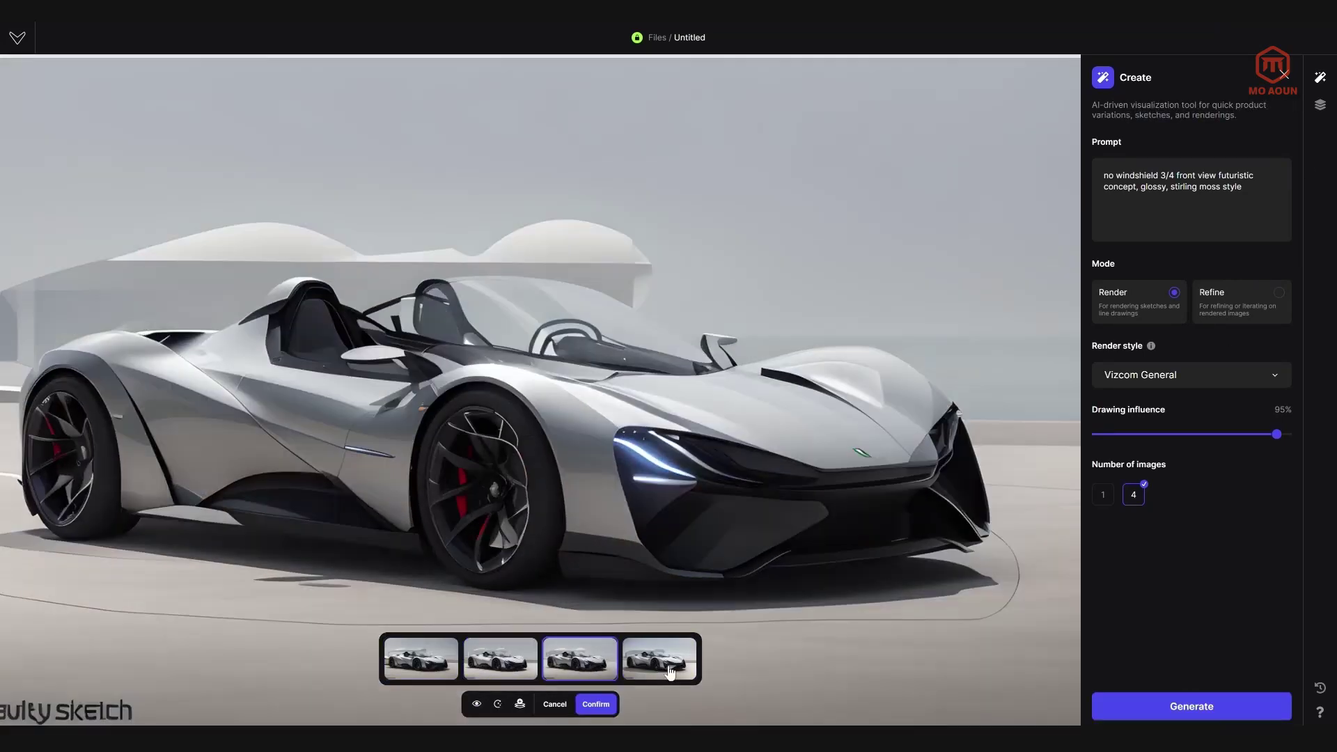
click(670, 672)
click(596, 704)
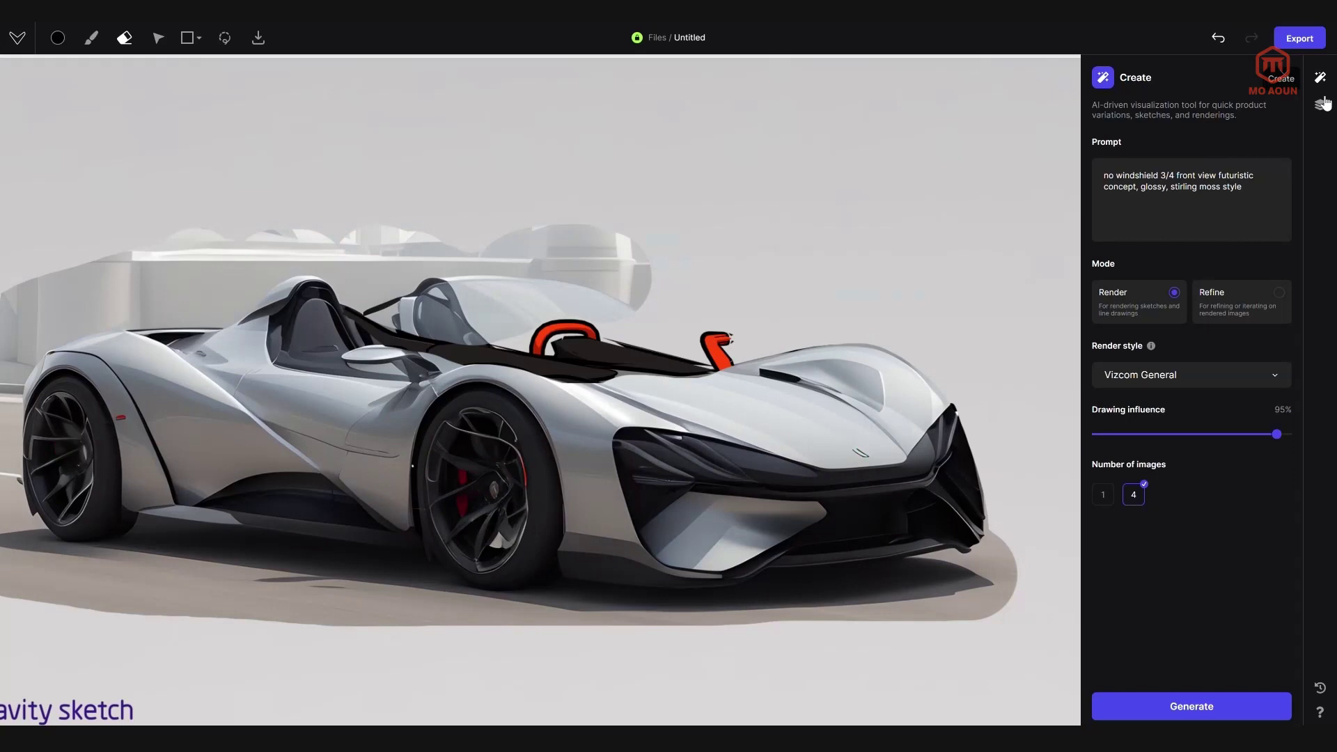
click(1284, 74)
key(Delete)
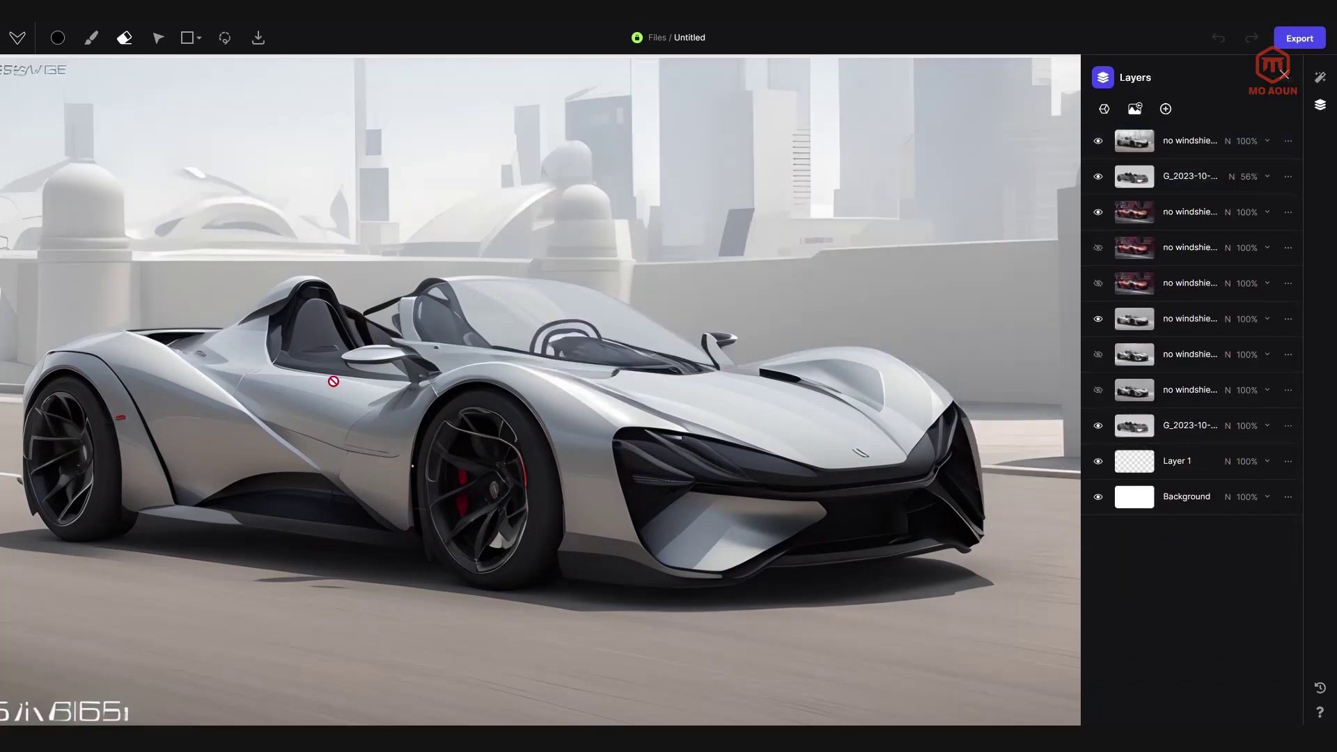
Add a new layer on top and paint over the upper dark line behind the rear wheel arch with the sampled body colour
scroll(84, 426, up, 5)
key(b)
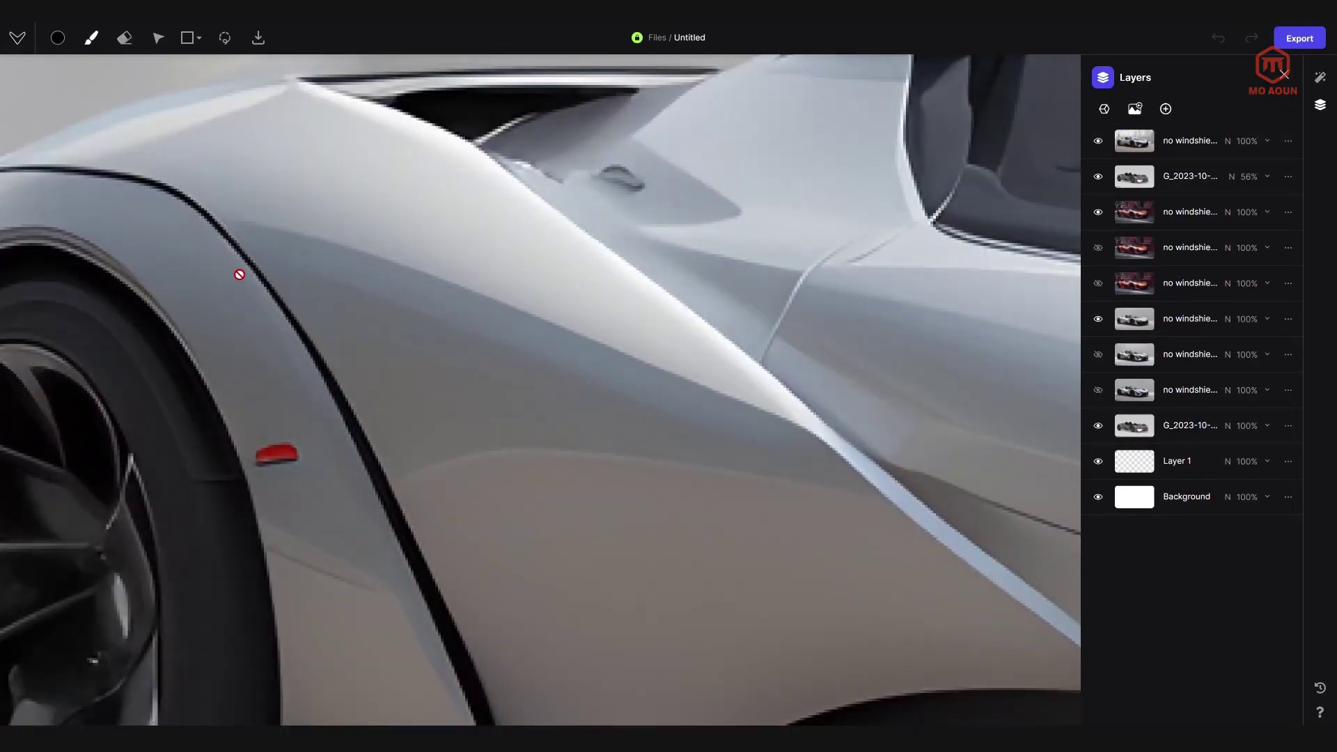
click(1168, 112)
alt+click(149, 193)
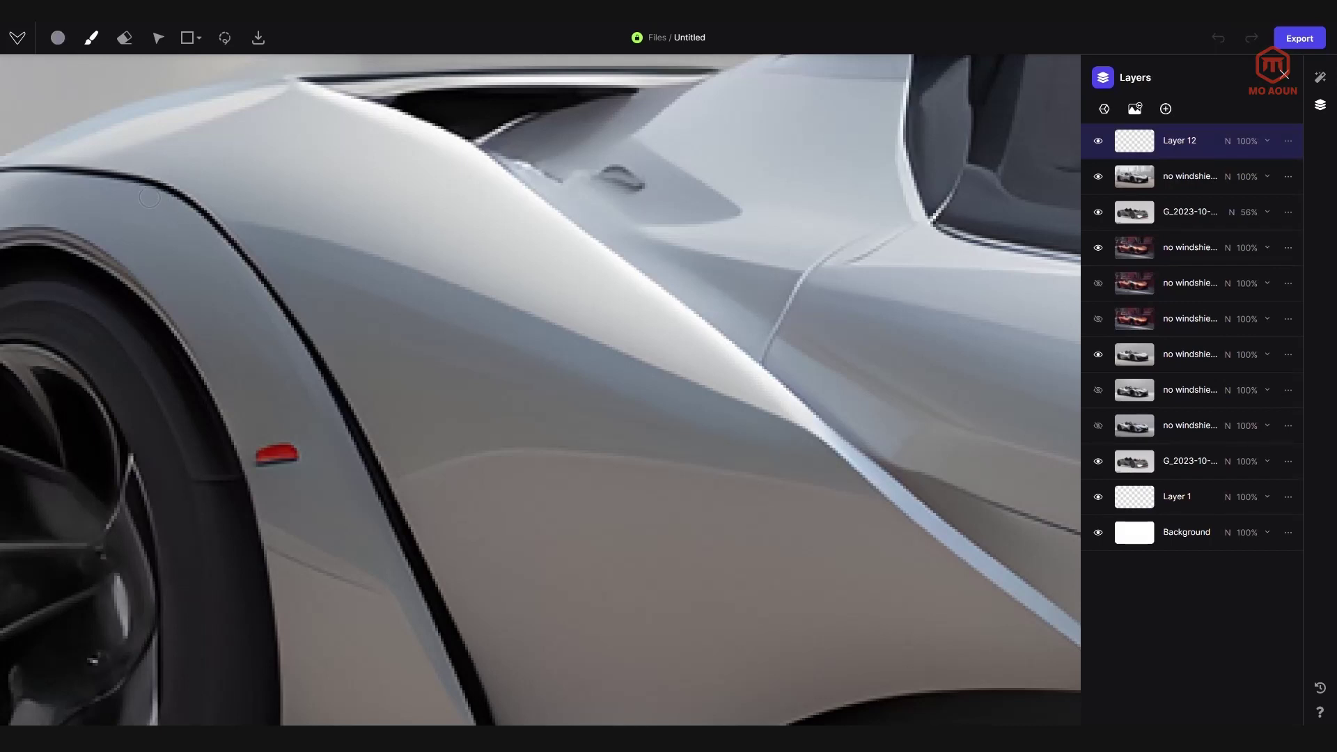
mouse_move(151, 183)
mouse_down()
mouse_move(209, 221)
mouse_move(265, 286)
mouse_up()
Lower the brush opacity and paint out the rest of the dark line down the rear fender with sampled body colour
alt+click(250, 282)
right_click(265, 286)
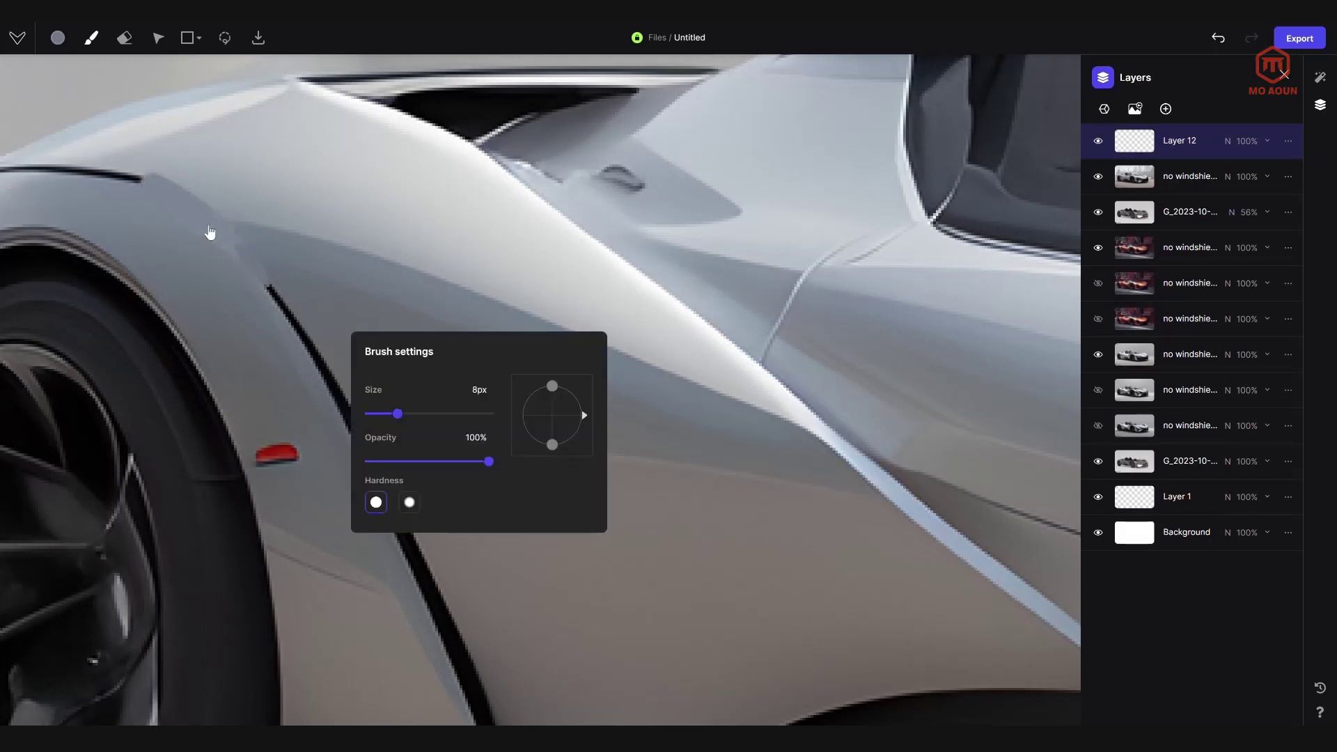
drag(489, 461, 461, 461)
drag(265, 286, 423, 585)
drag(290, 469, 213, 233)
mouse_move(315, 263)
mouse_down()
mouse_move(441, 572)
mouse_move(349, 334)
mouse_up()
Paint over the remaining dark line along the top of the rear wheel arch with body colour
scroll(348, 335, down, 5)
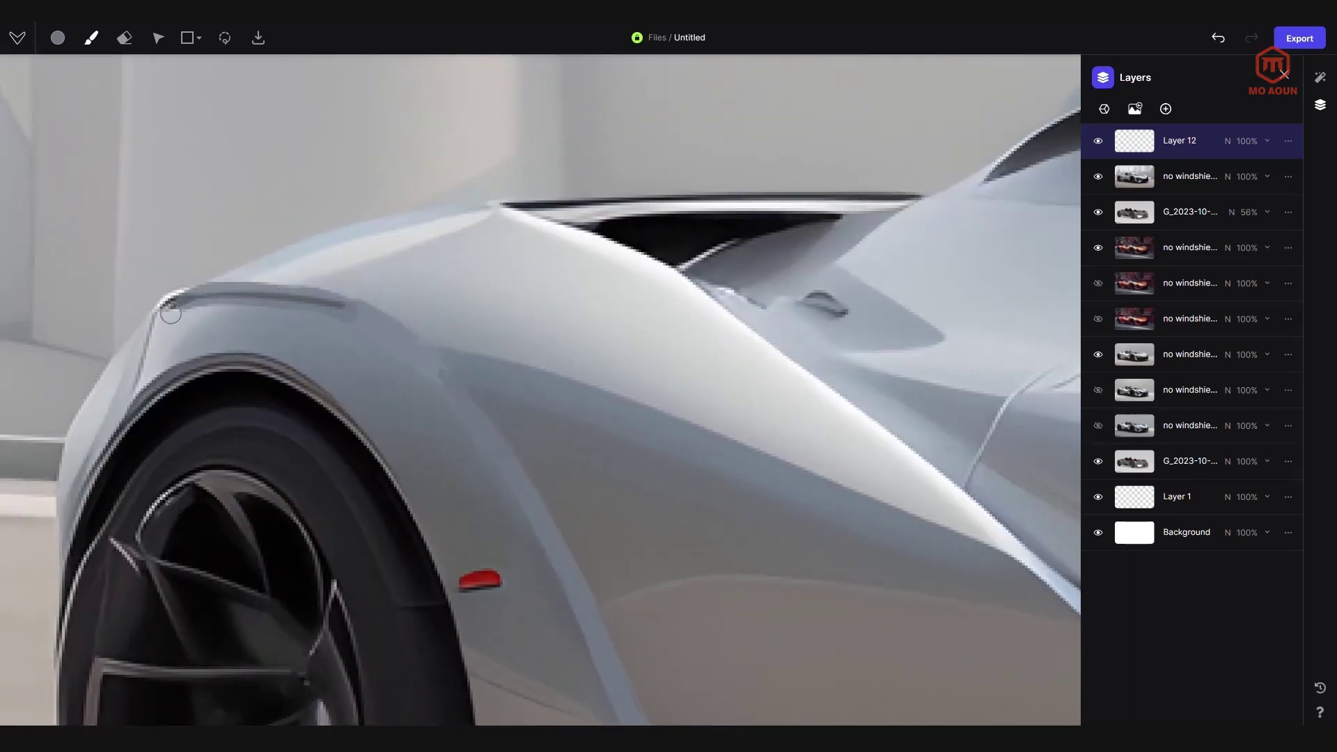
mouse_move(335, 289)
mouse_down()
mouse_move(179, 300)
mouse_move(286, 294)
mouse_move(353, 313)
mouse_move(283, 298)
mouse_up()
alt+click(349, 309)
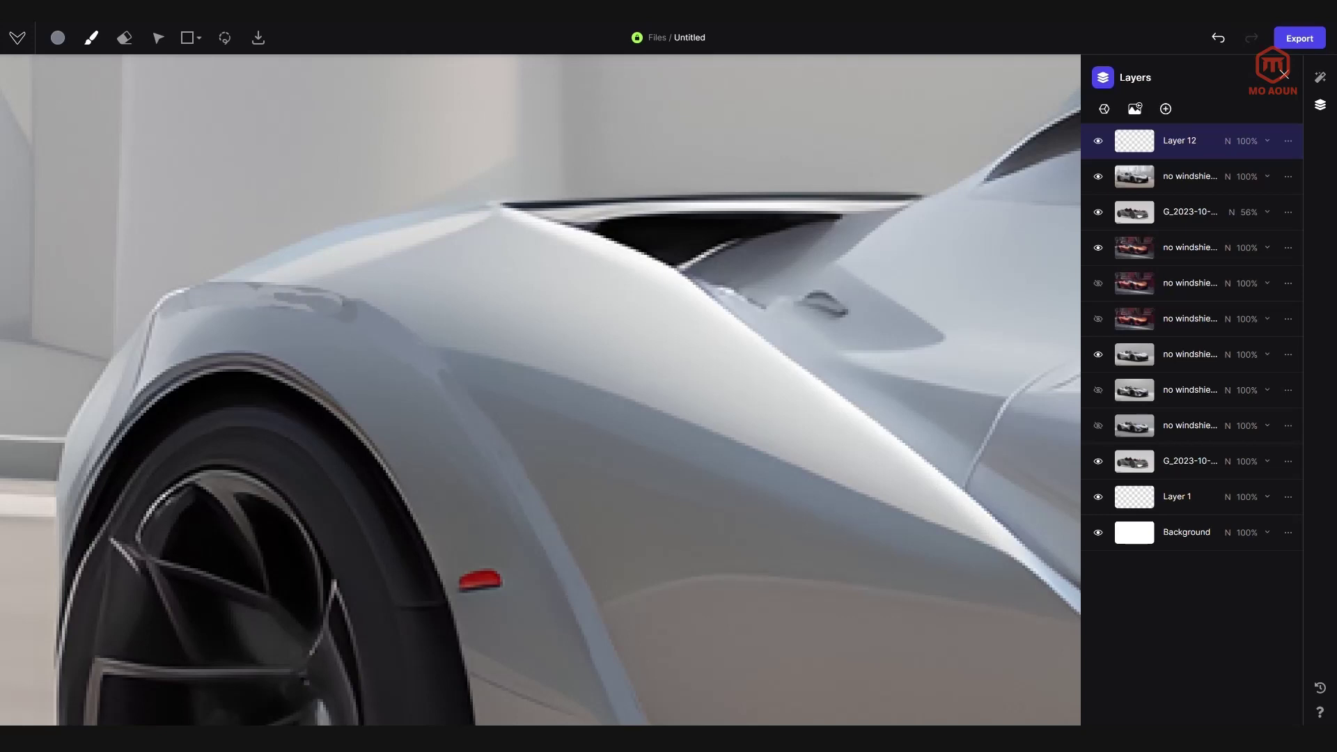
Render the retouched car in the Vizcom General style at 95% drawing influence and review the first and fourth variations
scroll(541, 390, down, 8)
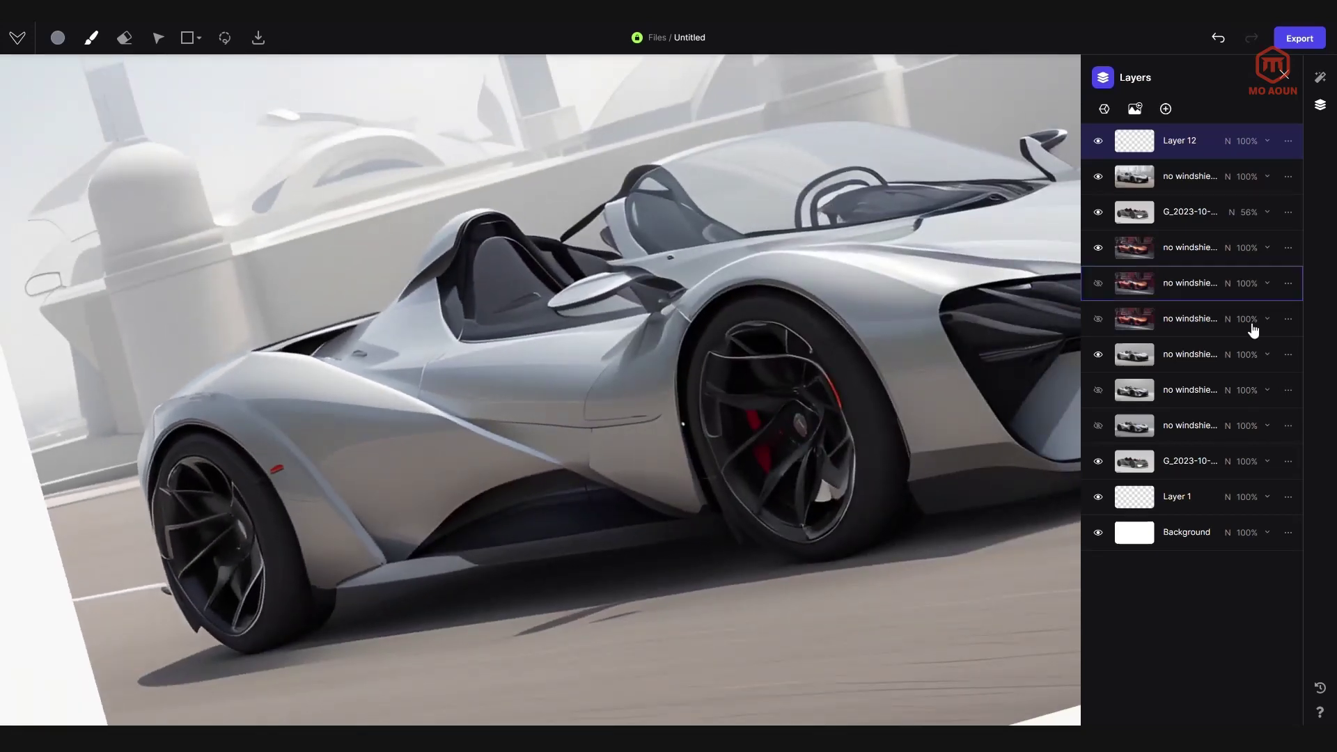
click(1318, 82)
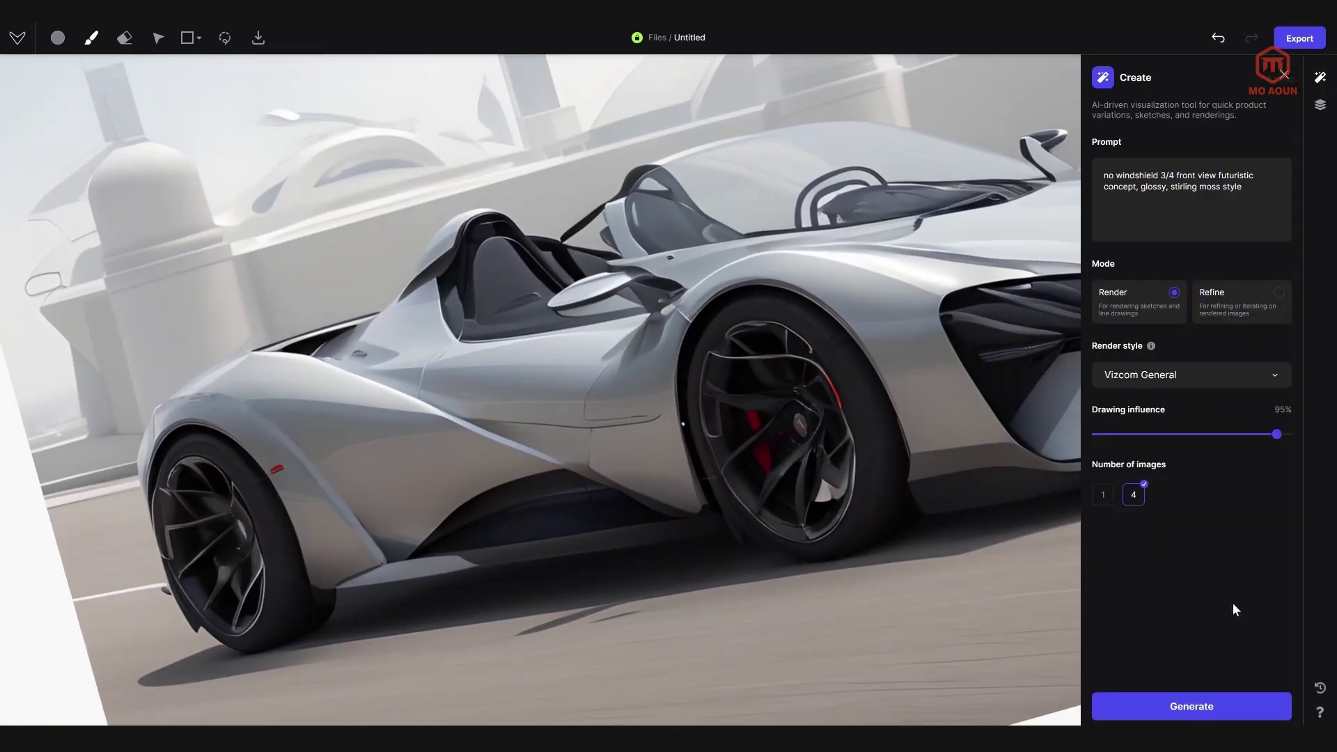
click(1262, 717)
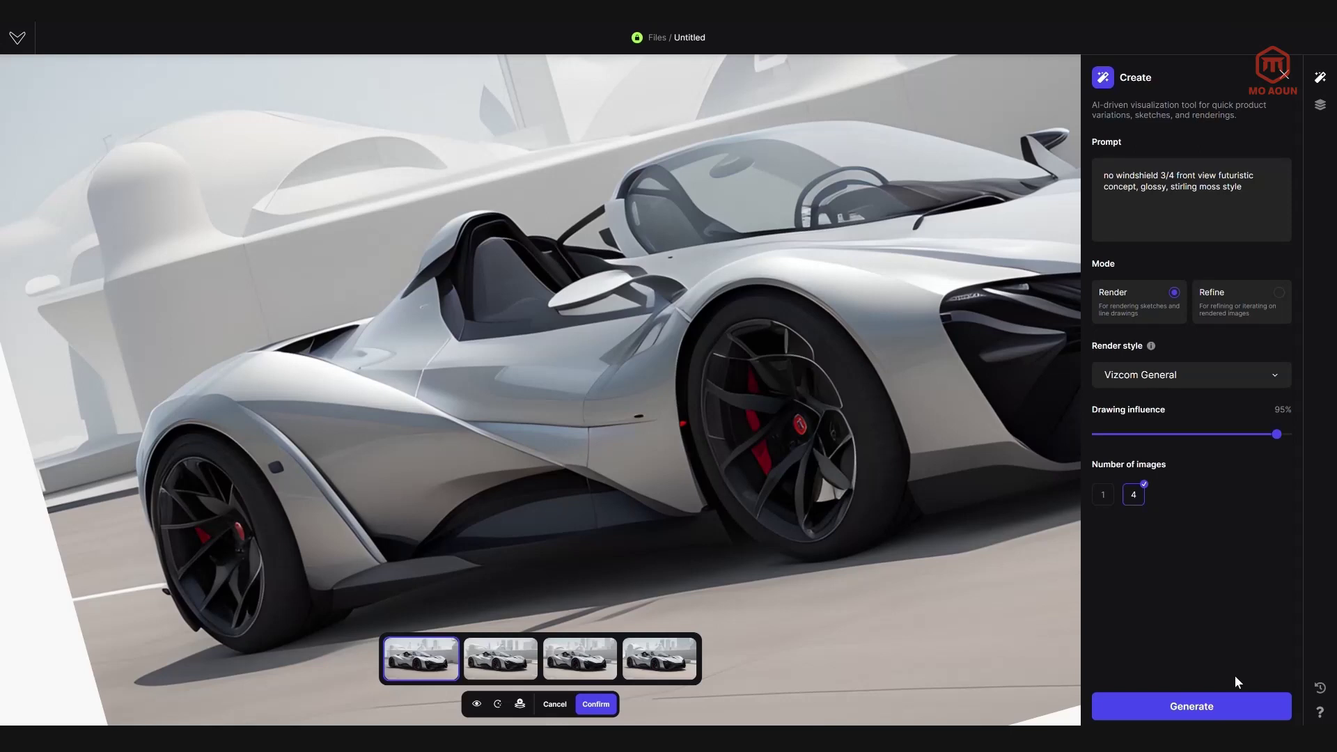
scroll(559, 540, down, 4)
drag(787, 460, 625, 460)
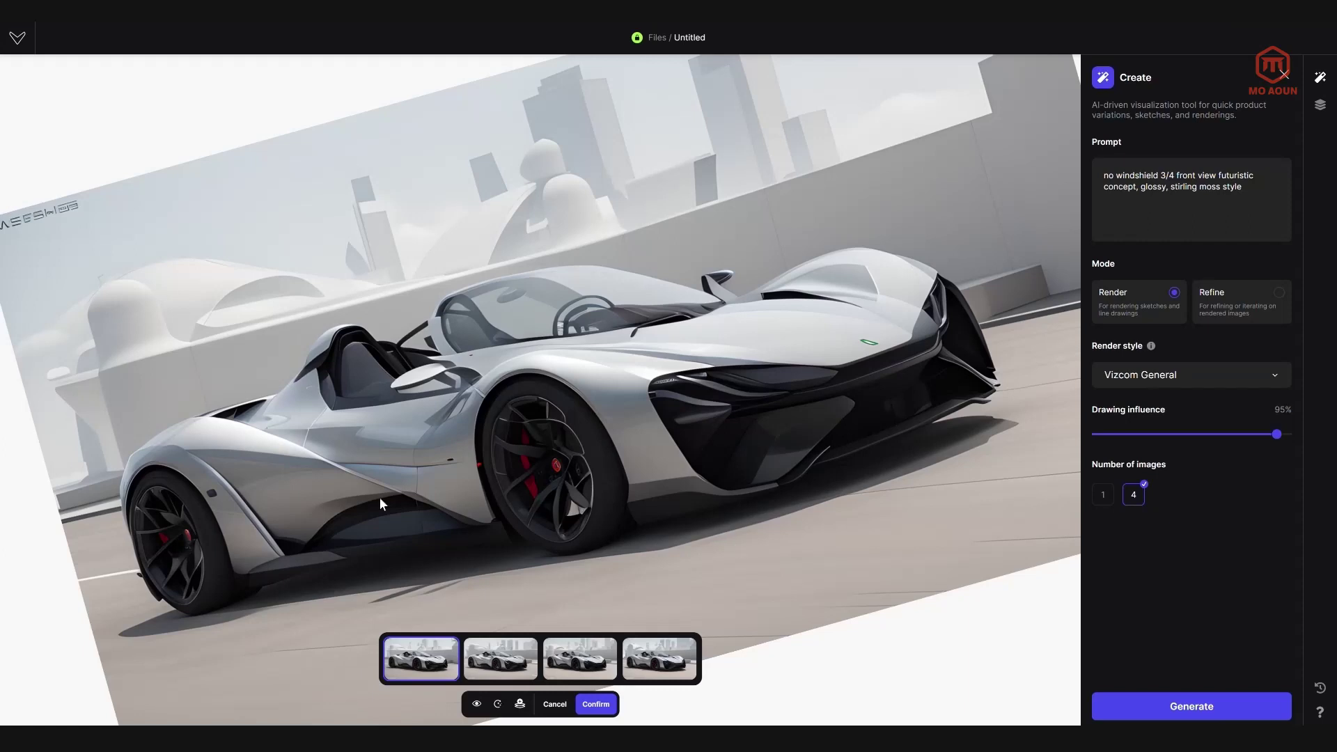
scroll(746, 491, down, 3)
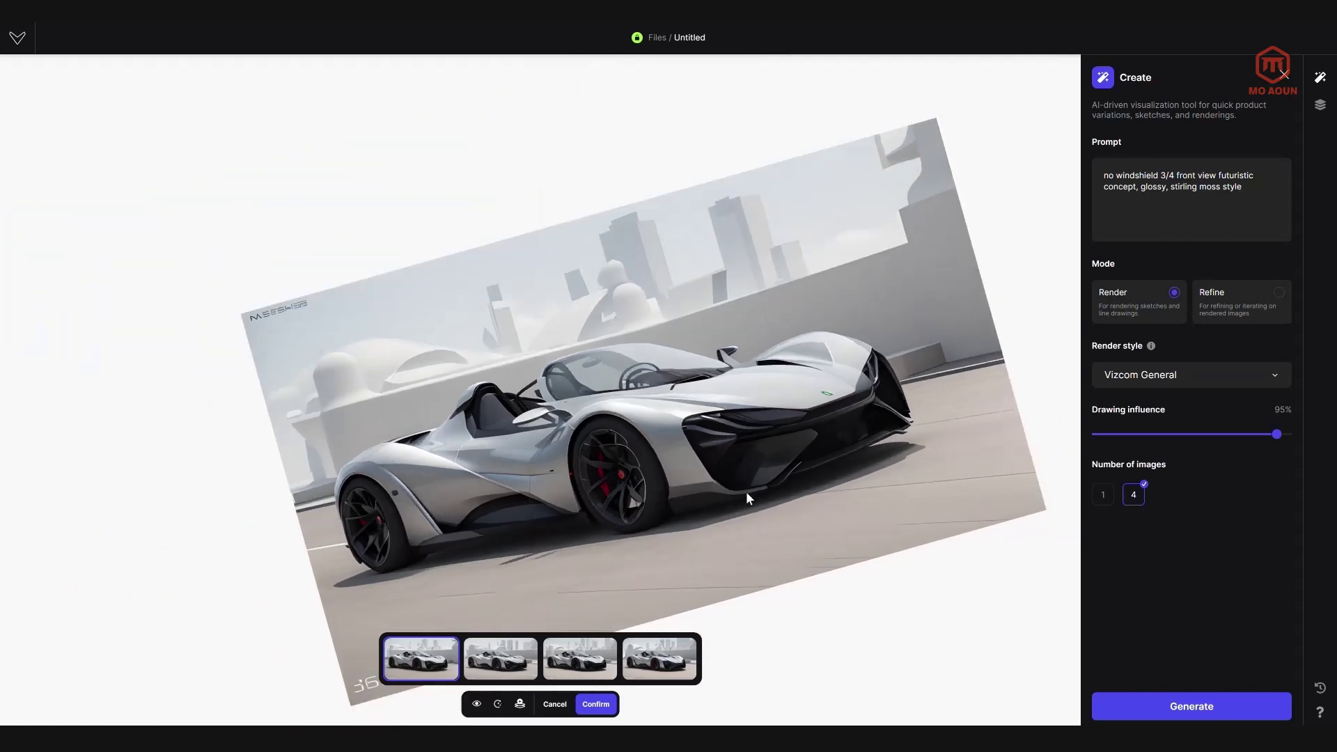
scroll(838, 492, up, 5)
scroll(839, 492, down, 5)
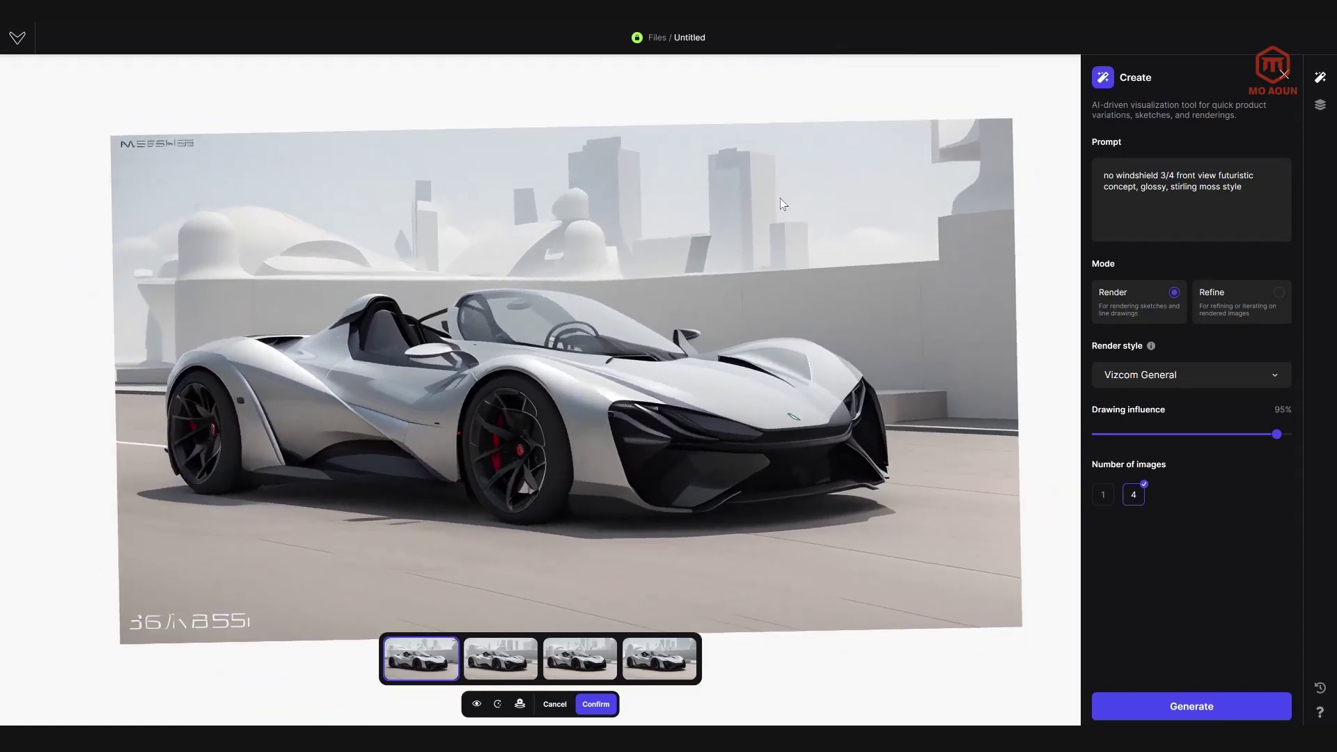
click(648, 660)
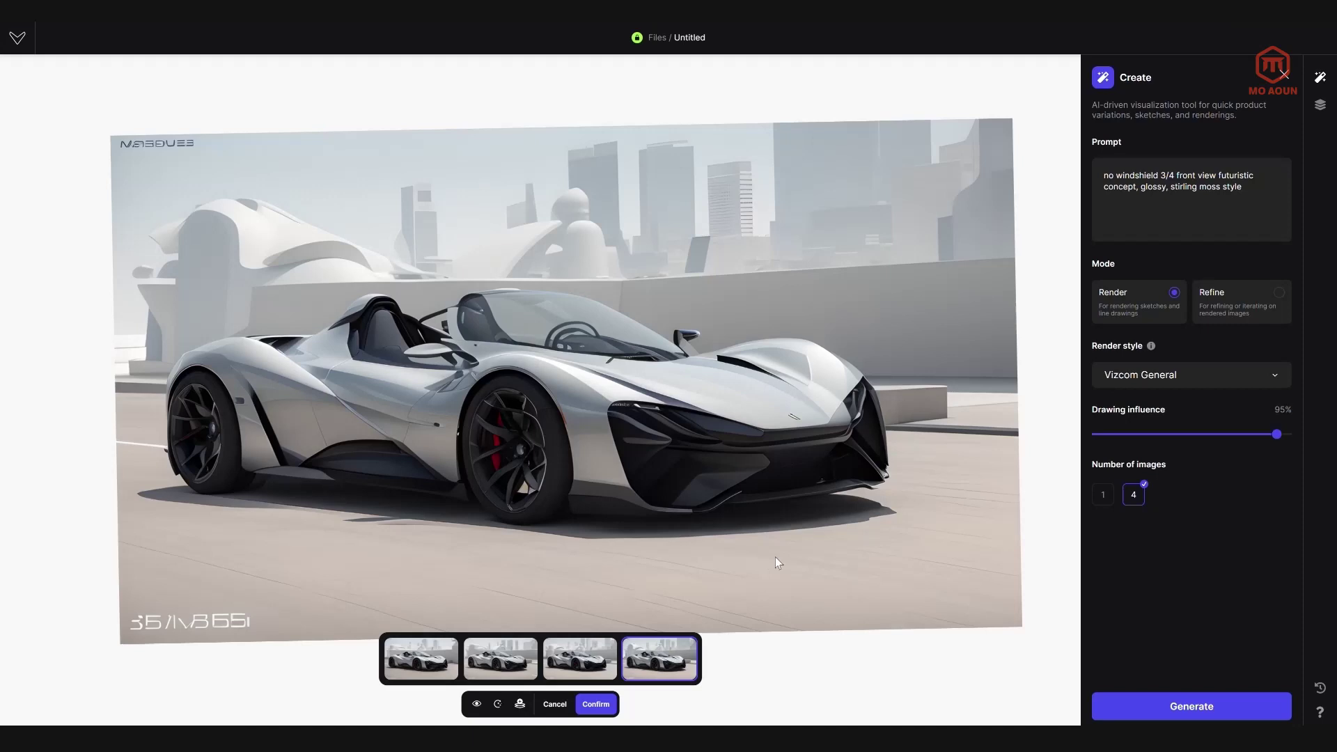
Save the fourth, third, second and first render variations as layers, and close the variation set without confirming one
click(523, 711)
click(551, 674)
click(520, 704)
click(501, 670)
click(520, 704)
click(440, 670)
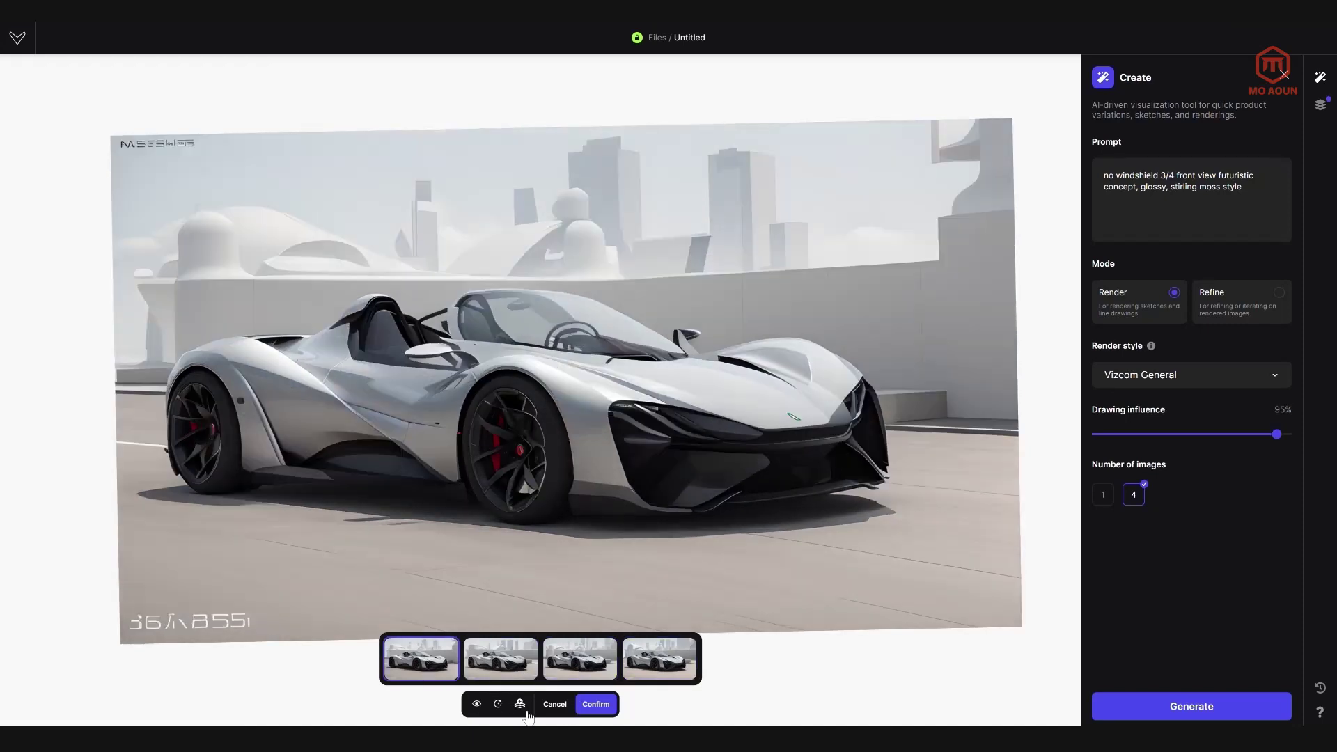
click(520, 704)
click(554, 708)
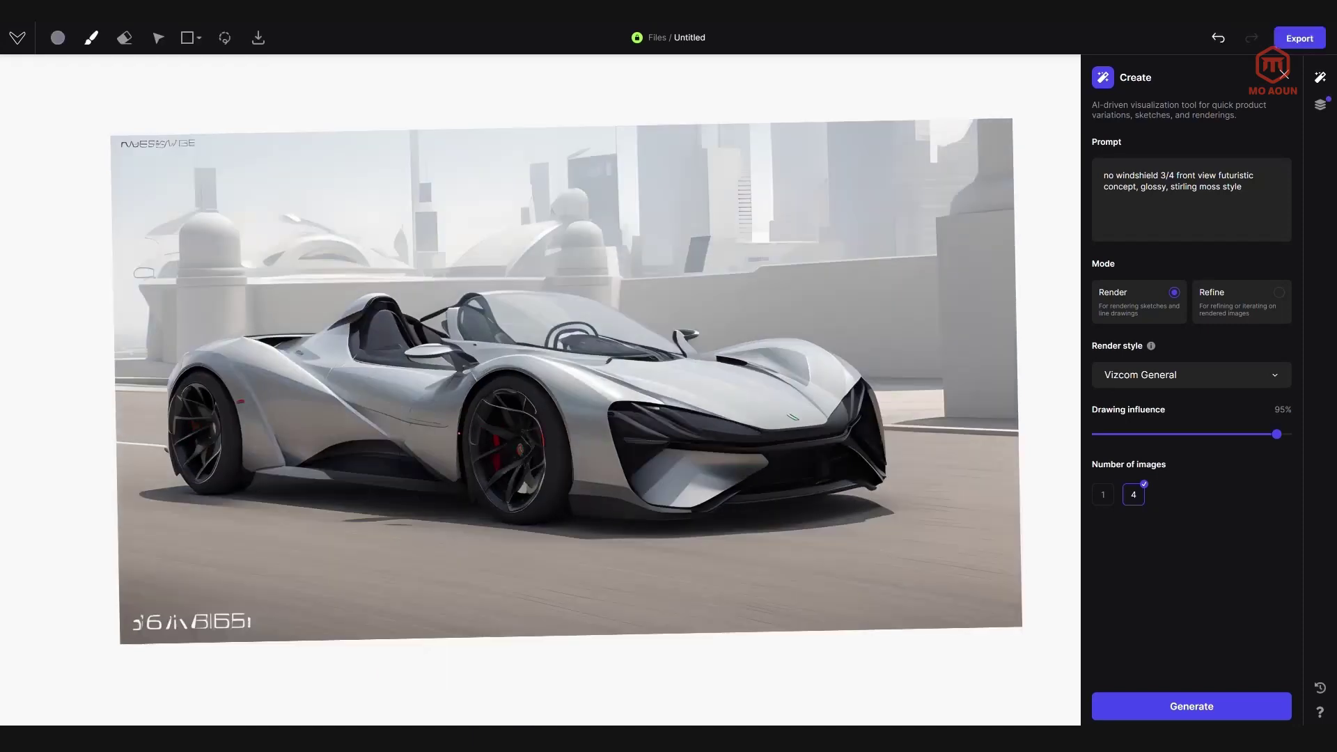
Refine the retouched car image at 90% drawing influence and inspect the first variation's cockpit and windshield
click(1266, 310)
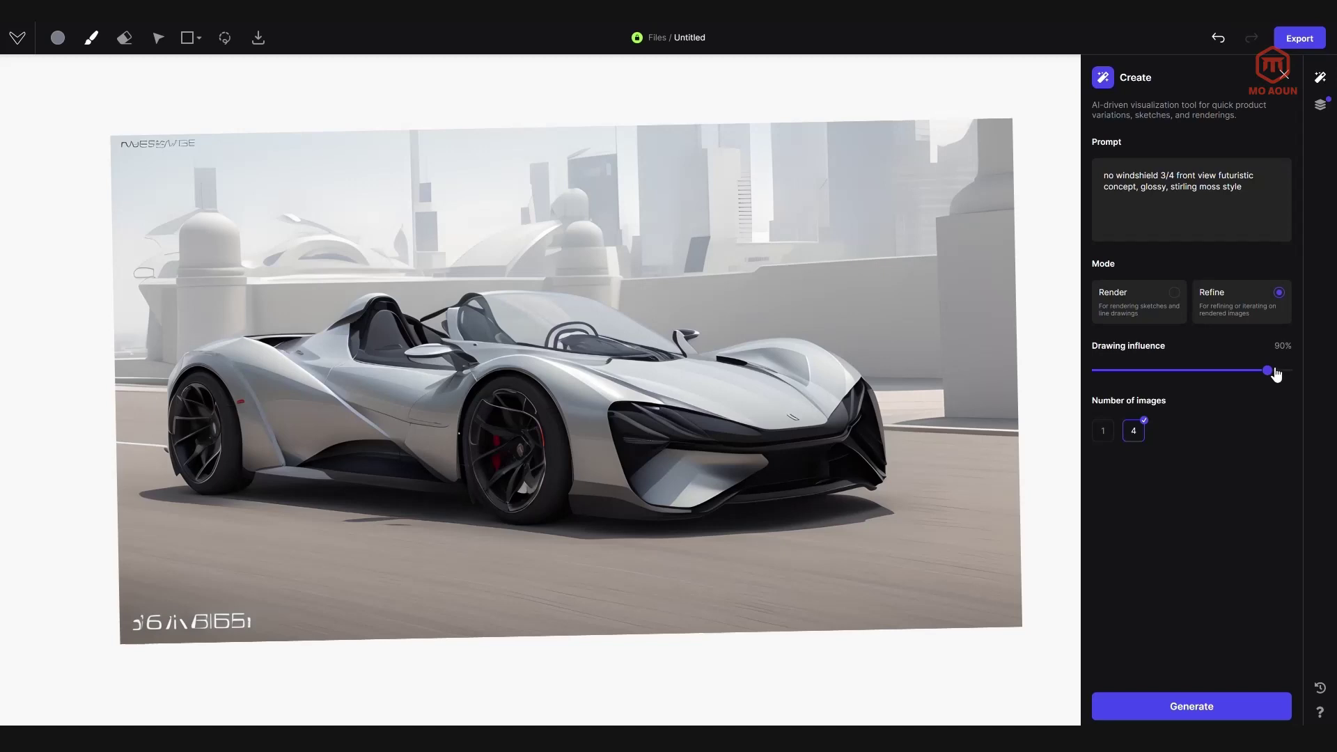
click(1209, 708)
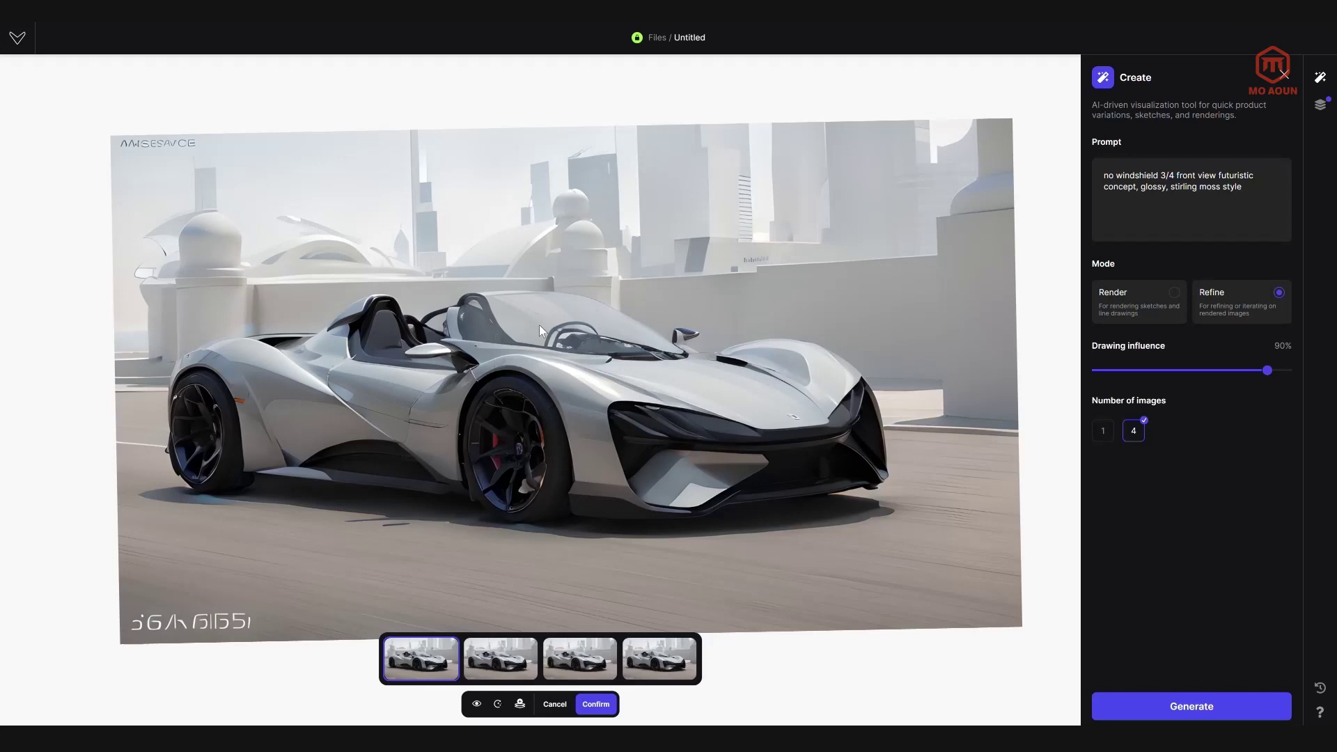
scroll(450, 315, up, 5)
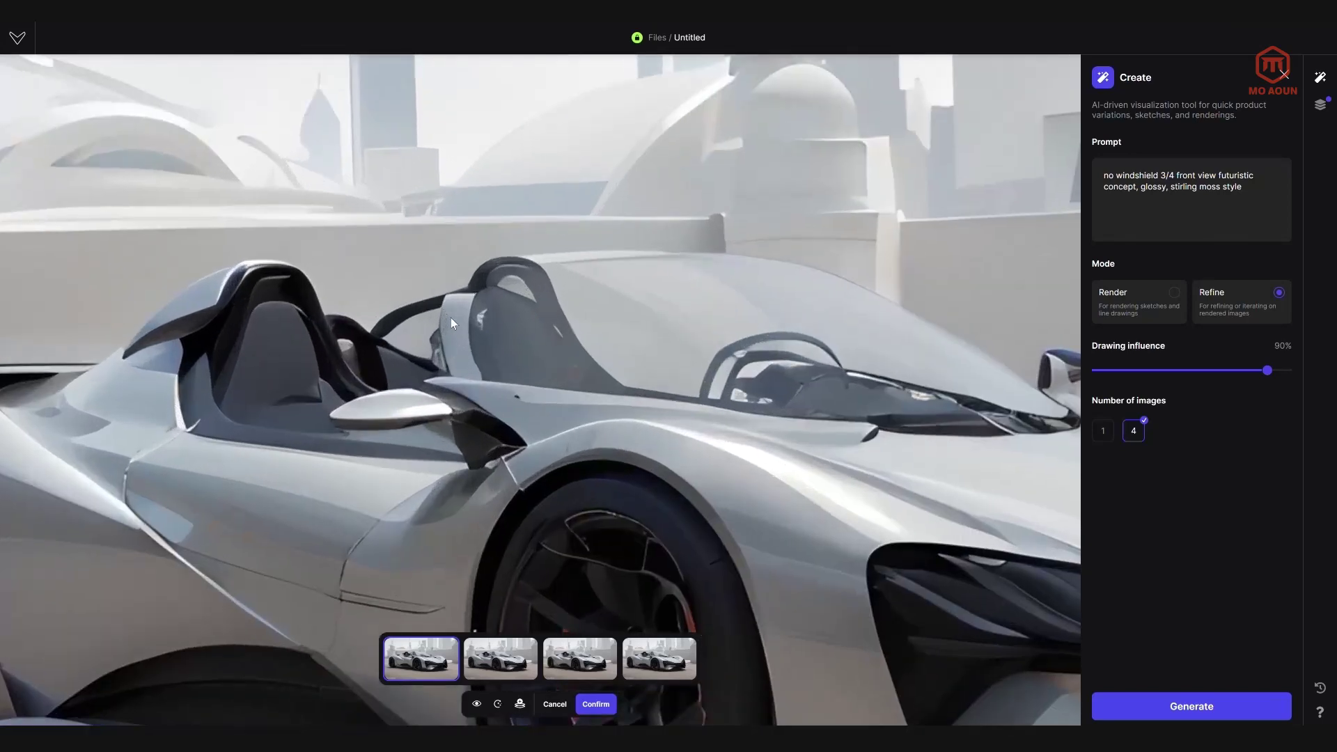
scroll(606, 507, down, 5)
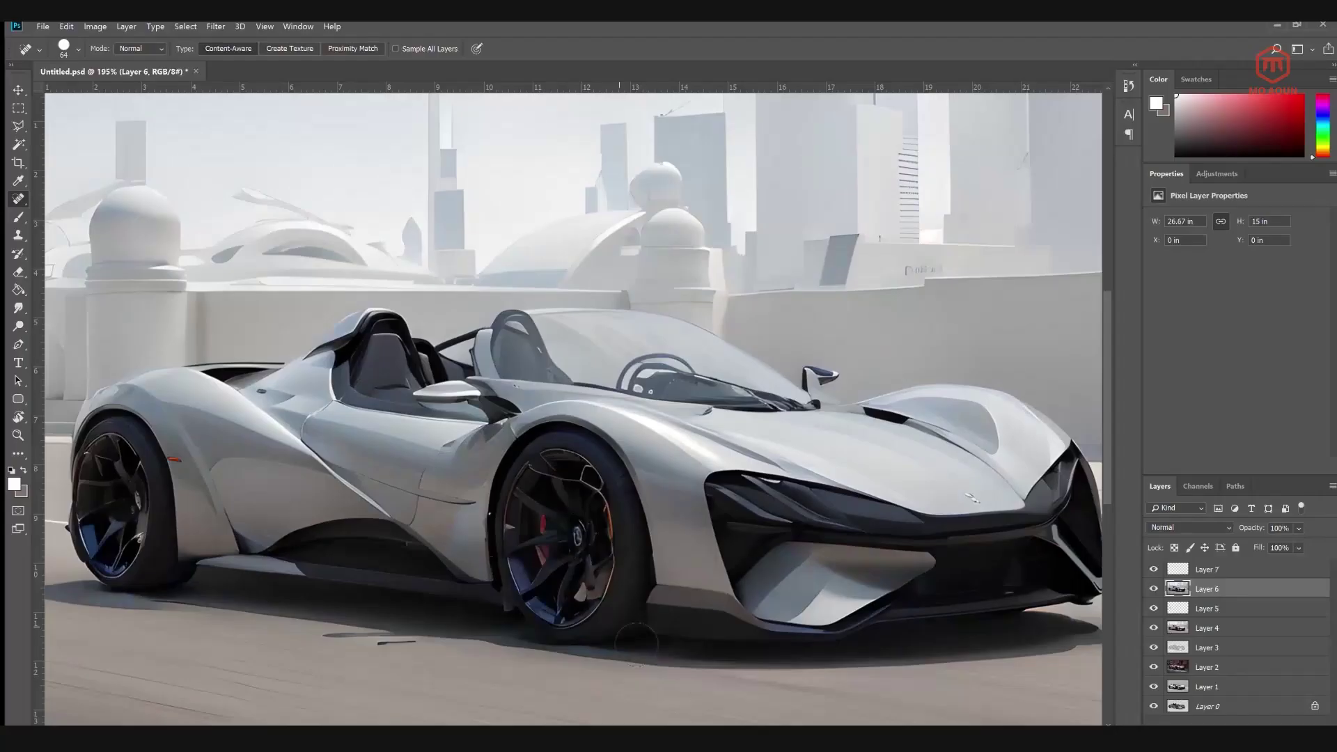
In Photoshop, outline the bodywork fairing behind the driver's headrest with a Pen tool shape above Layer 6
scroll(411, 424, up, 5)
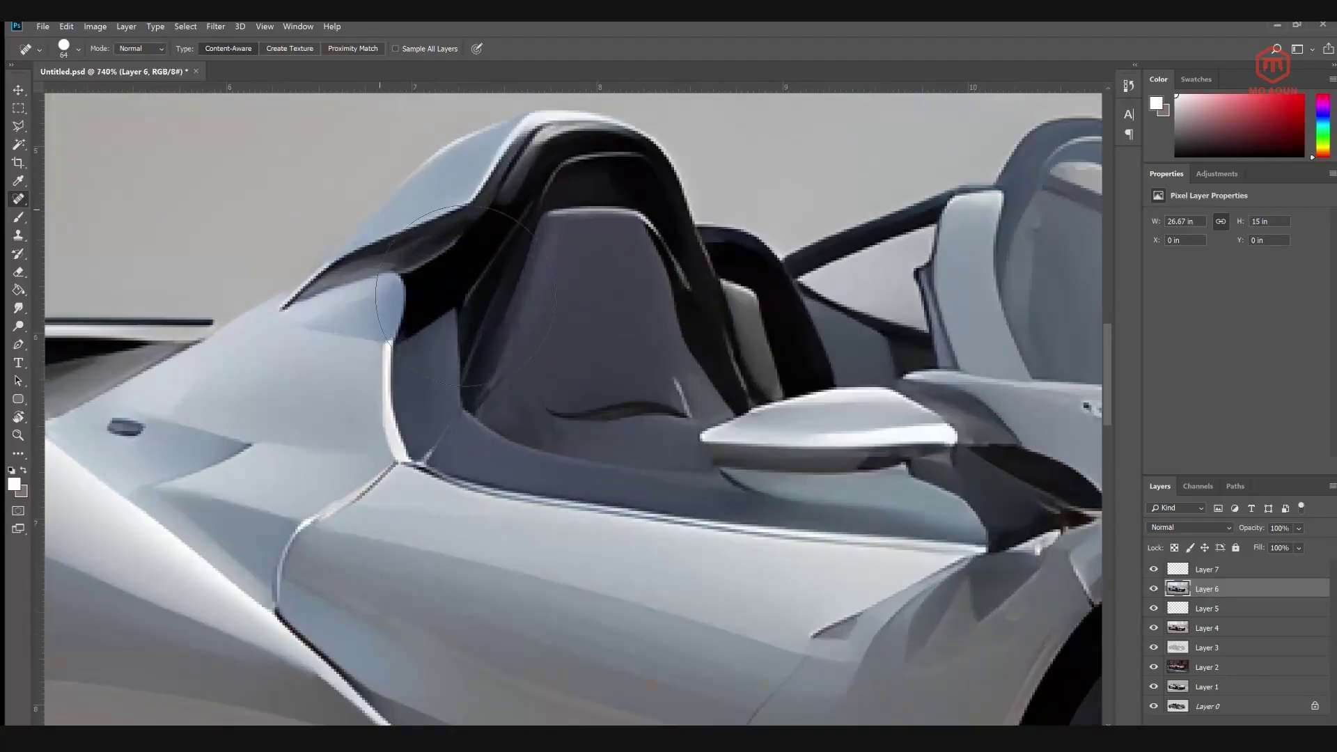
click(409, 422)
click(393, 376)
click(483, 187)
click(506, 151)
click(432, 166)
click(282, 292)
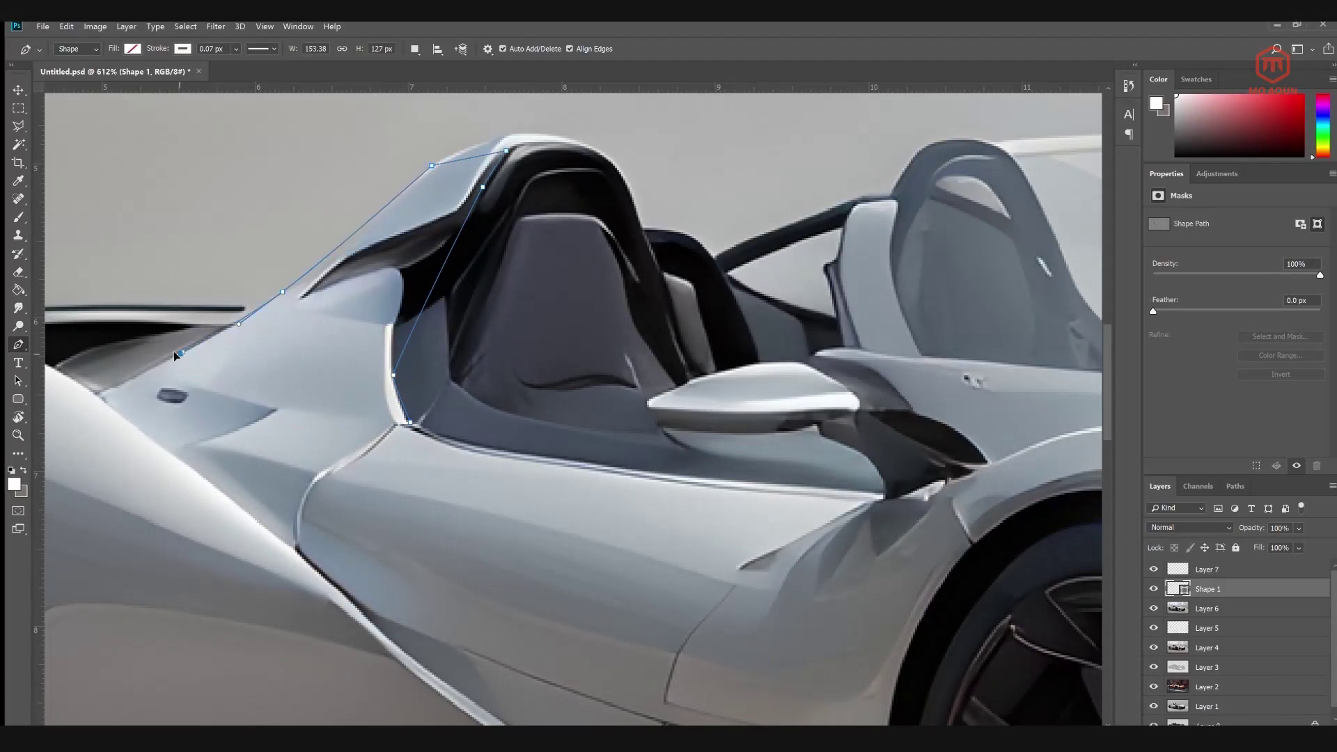
click(180, 353)
click(159, 369)
Load the Shape 1 outline as a selection, hide that shape layer, and prepare the Smudge tool on Layer 6
ctrl+click(1177, 589)
click(1154, 589)
click(1207, 608)
click(18, 307)
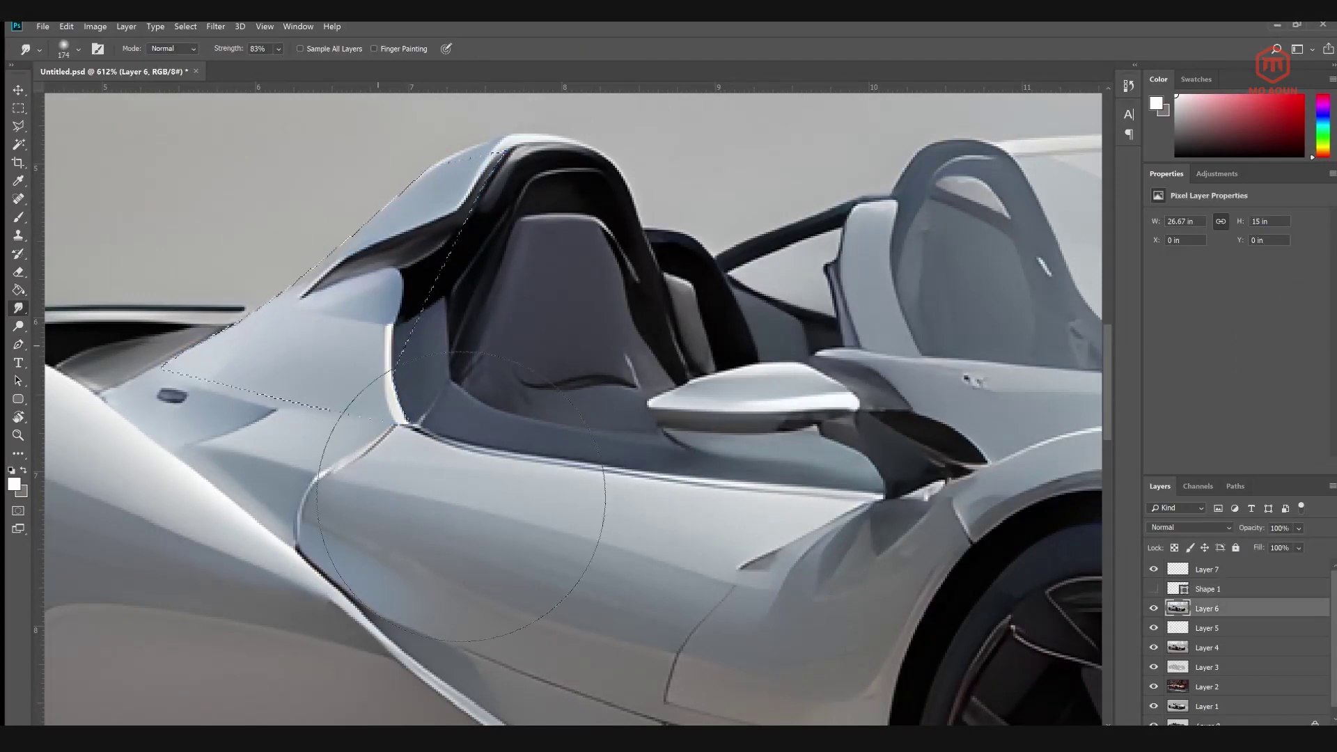
Smudge the selected fairing on Layer 6, covering the dark gap behind the headrest and smoothing its surface and front edge
drag(465, 216, 406, 338)
key(bracketleft)
key(bracketleft)
key(bracketleft)
key(bracketleft)
drag(450, 244, 405, 334)
key(bracketleft)
key(bracketleft)
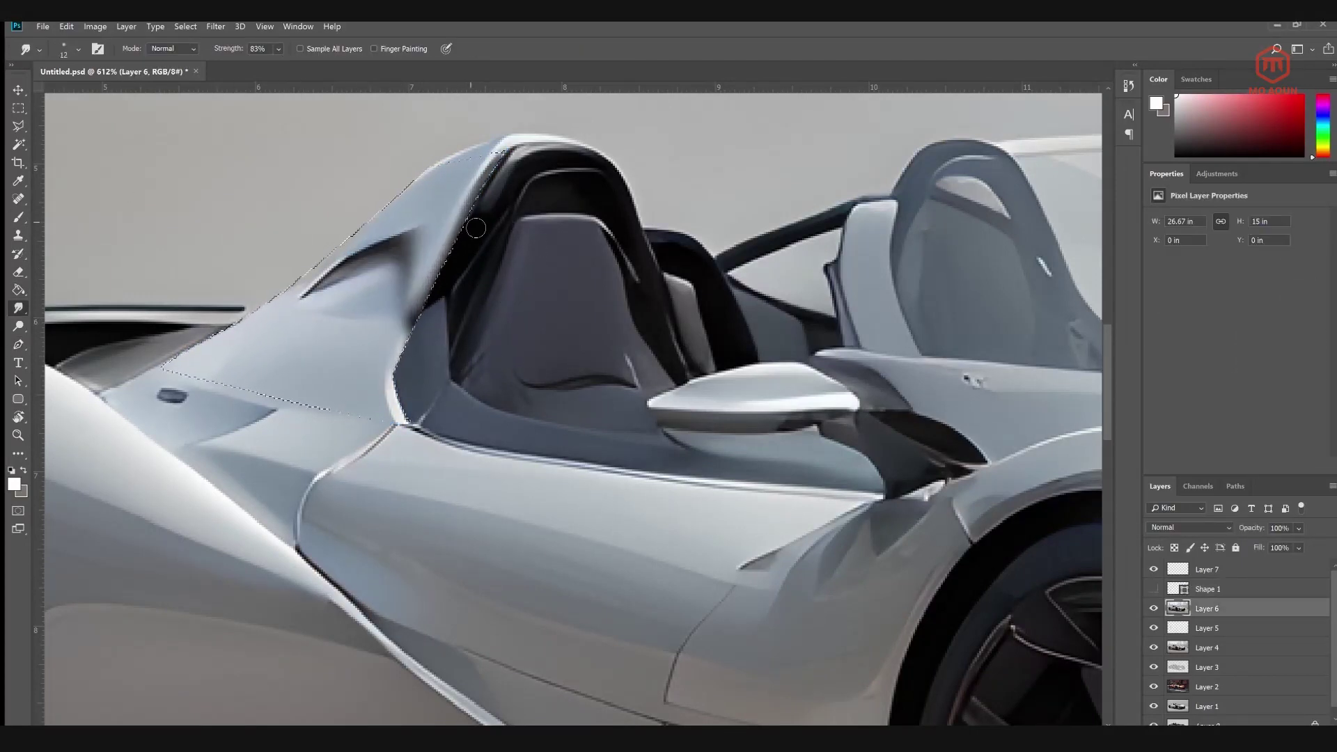
mouse_move(468, 209)
mouse_down()
mouse_move(423, 313)
mouse_move(395, 369)
mouse_up()
key(bracketright)
key(bracketright)
key(bracketright)
key(bracketright)
key(bracketright)
mouse_move(408, 209)
mouse_down()
mouse_move(324, 289)
mouse_move(373, 285)
mouse_move(438, 217)
mouse_up()
Sample the fairing's light grey and paint its surface on a new layer above Layer 6
click(19, 217)
alt+click(334, 317)
key(ctrl+shift+alt+n)
Reduce the selection to a thin strip along the fairing's front edge, paint it with a sampled grey, and deselect
click(18, 126)
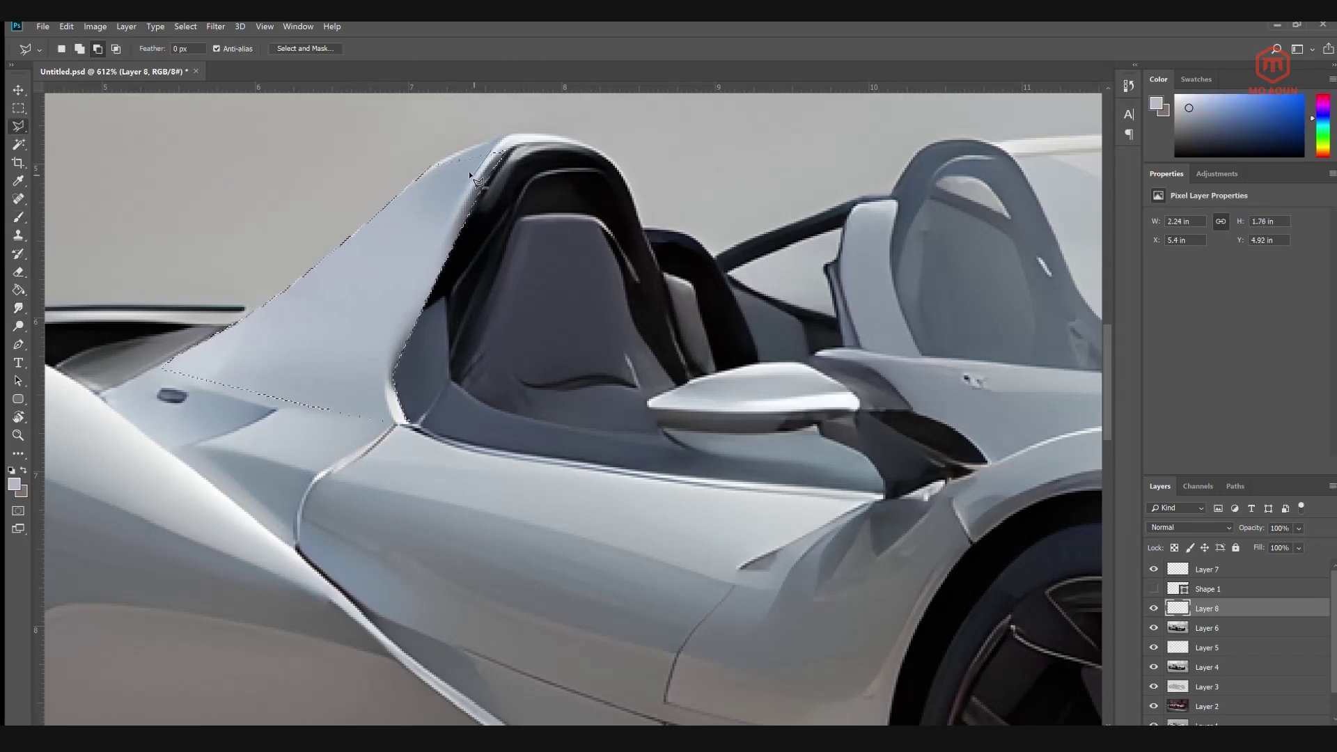
mouse_move(495, 149)
mouse_down()
mouse_move(379, 376)
mouse_move(136, 361)
mouse_up()
click(496, 149)
key(b)
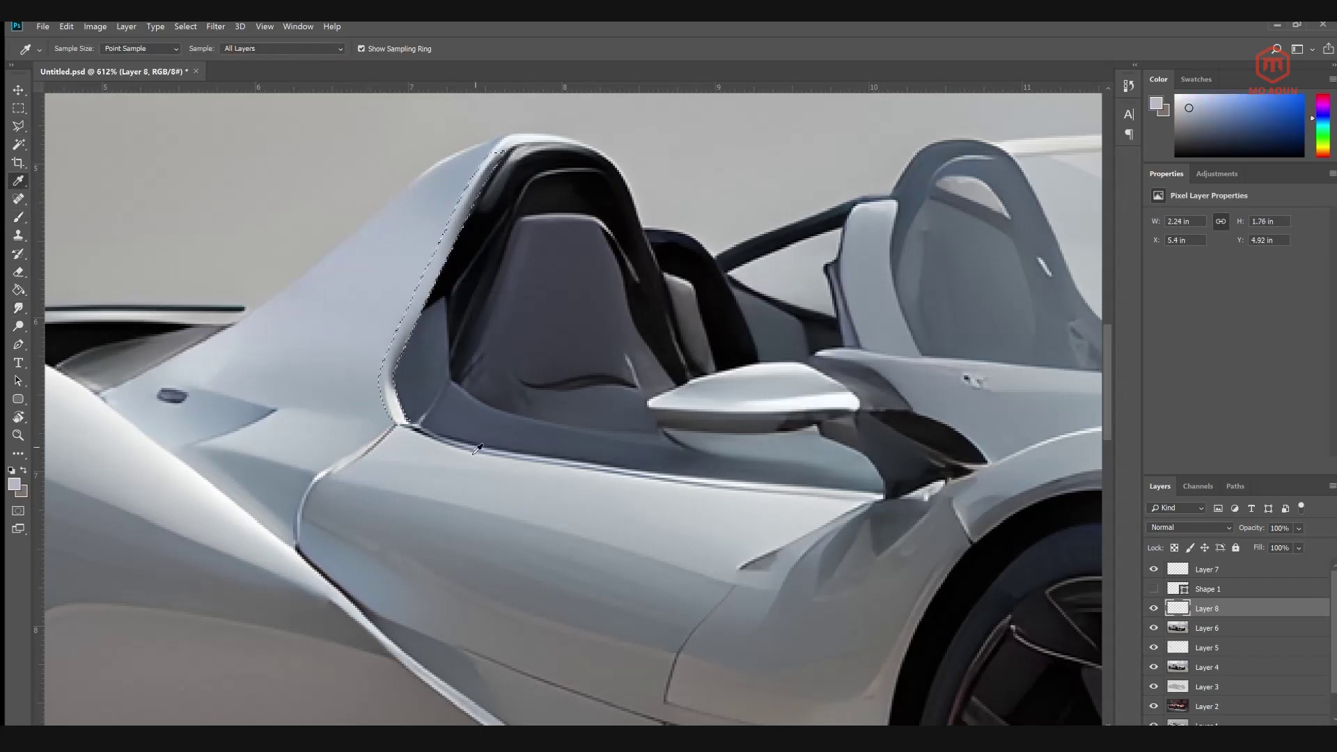
key(x)
alt+click(221, 477)
drag(488, 174, 390, 390)
key(ctrl+d)
Outline the whole windshield glass with a closed Pen tool shape, from its side edge along the hood and over the top
key(m)
scroll(595, 379, down, 1)
scroll(582, 401, down, 1)
drag(766, 376, 509, 412)
key(p)
click(521, 308)
drag(515, 360, 520, 379)
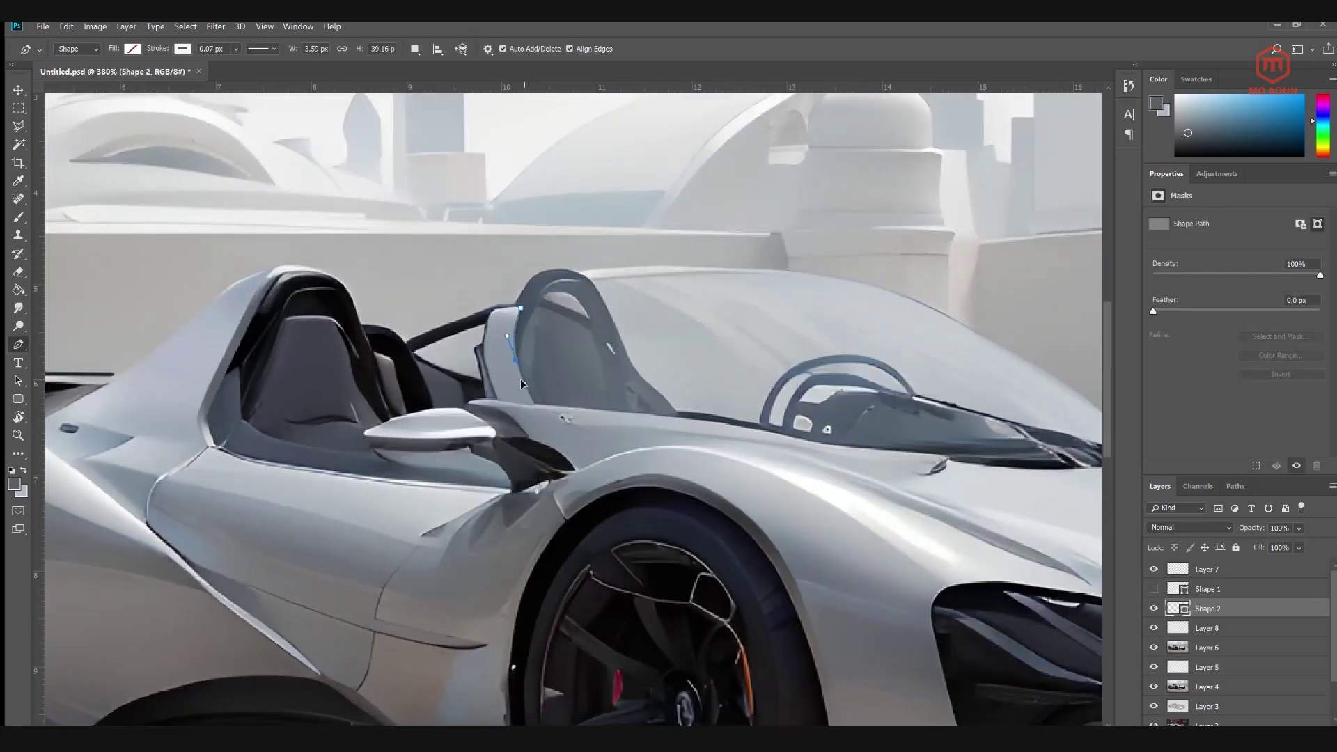
drag(675, 441, 738, 436)
drag(859, 456, 1039, 471)
drag(1040, 463, 767, 474)
click(875, 472)
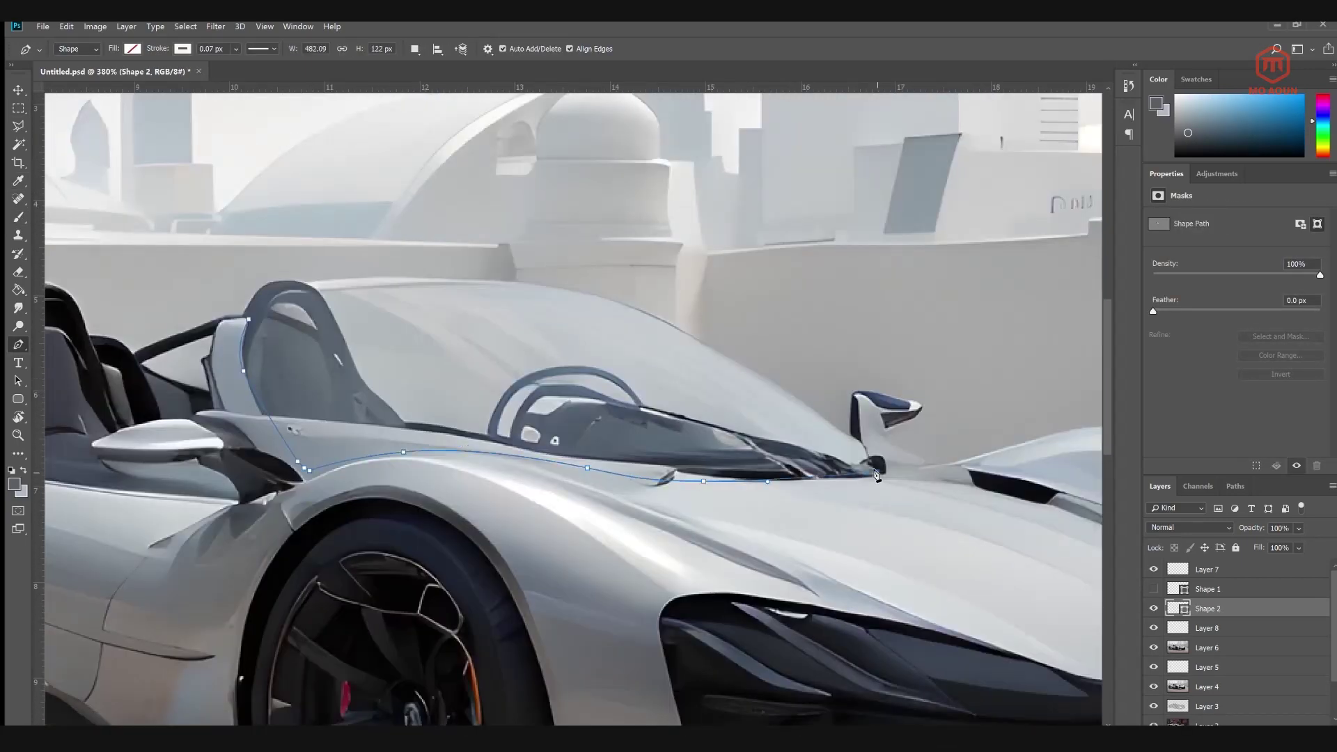
click(591, 293)
click(355, 284)
click(249, 319)
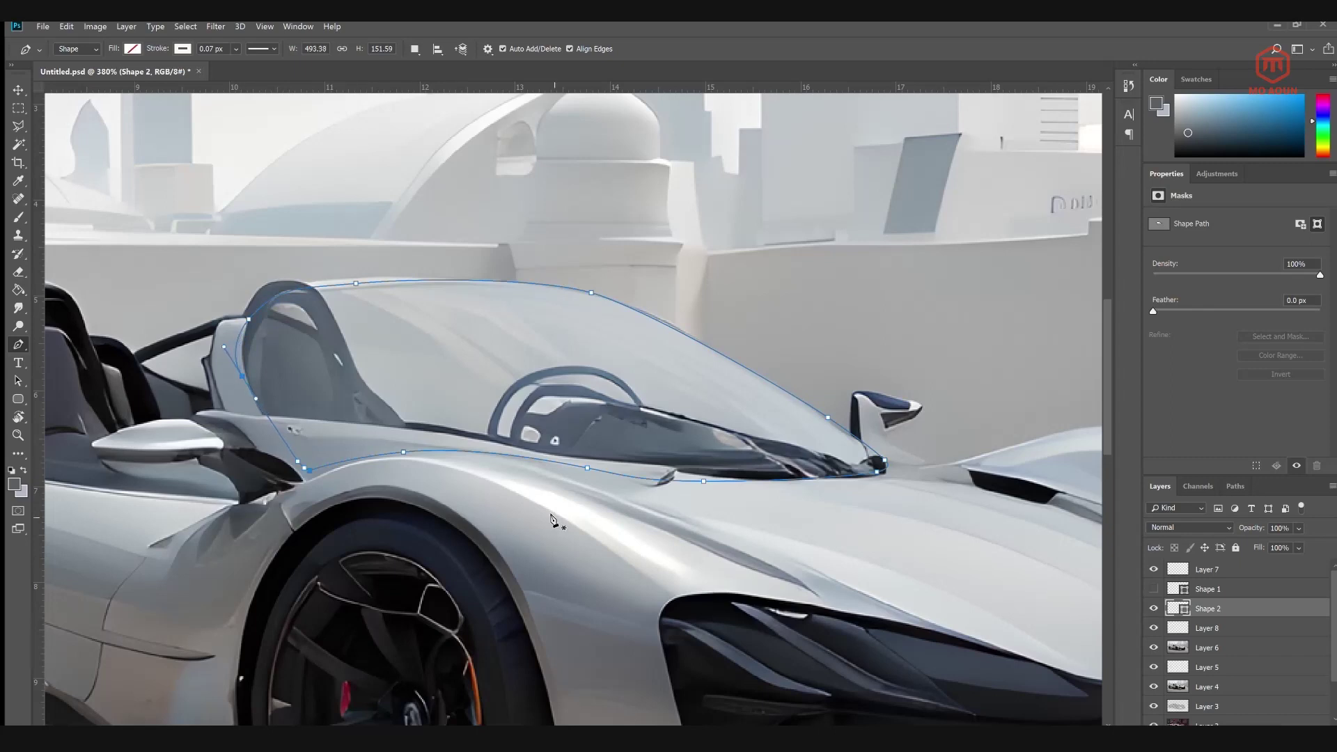
Load the windshield outline as a selection, hide its shape layer, and smudge the glass's side area on Layer 6
key(ctrl+Return)
click(1154, 609)
click(1207, 648)
click(18, 308)
drag(299, 400, 315, 456)
mouse_move(348, 411)
mouse_down()
mouse_move(380, 449)
mouse_move(413, 449)
mouse_up()
Sample dark grey tones and shade the selected windshield's side and base with a large soft brush on a new layer
key(i)
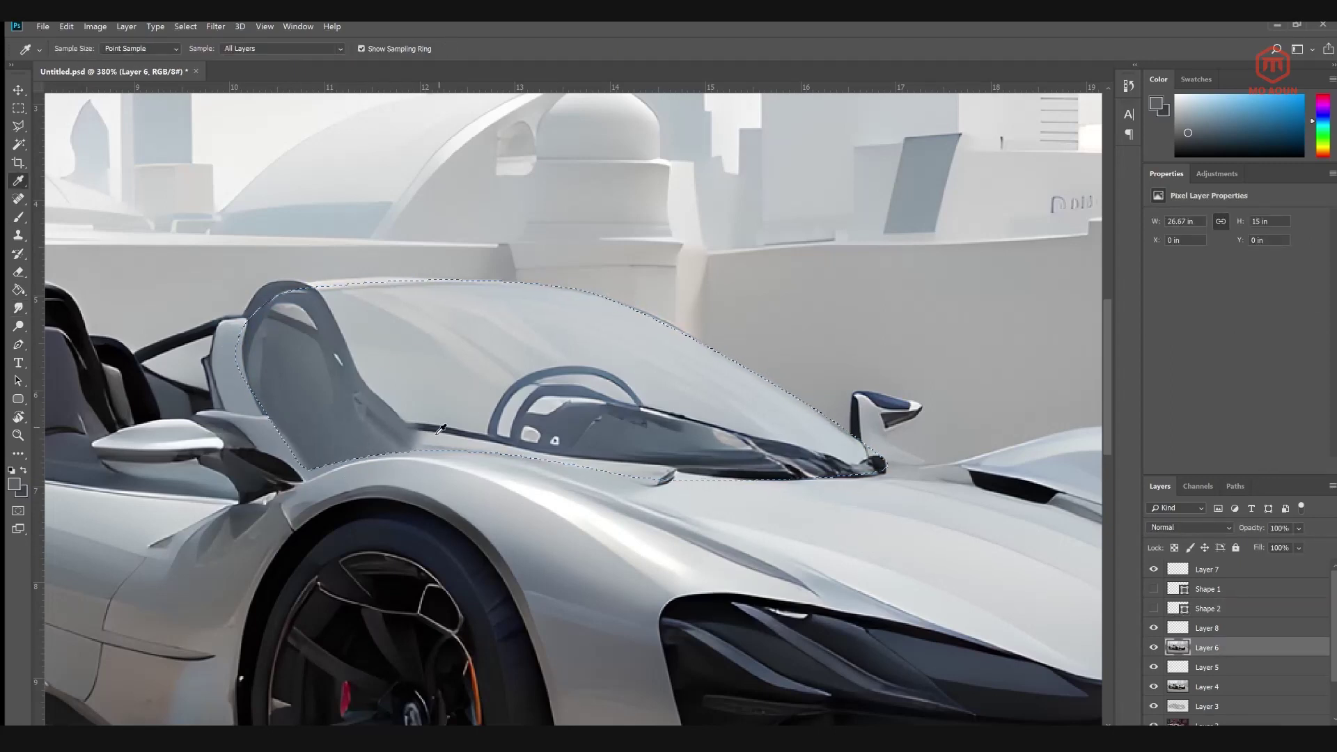
click(437, 434)
key(ctrl+alt+shift+n)
key(b)
drag(446, 505, 530, 547)
drag(334, 446, 397, 390)
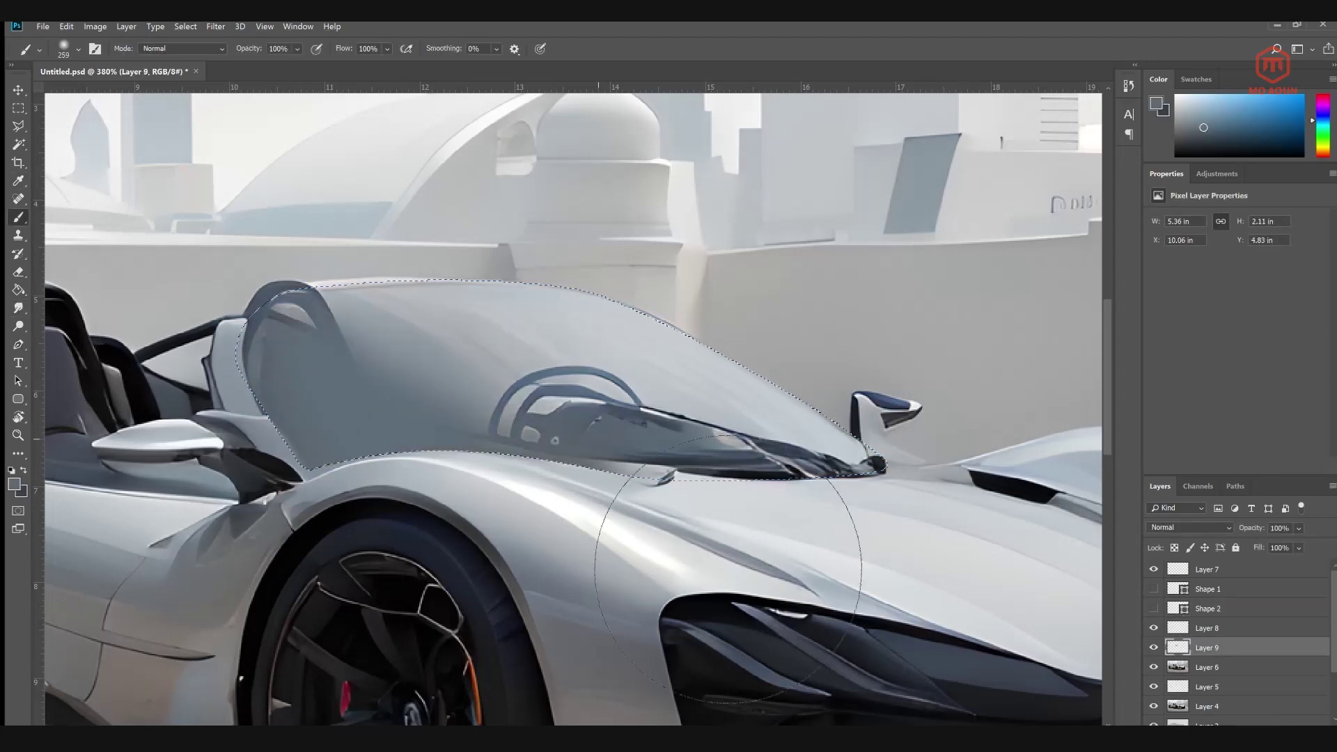
alt+click(158, 365)
drag(627, 502, 879, 491)
Try to paint a soft white reflection on the windshield's side on another new layer, undo the strokes, and deselect
key(ctrl+alt+shift+n)
drag(296, 334, 435, 453)
key(ctrl+z)
alt+click(658, 557)
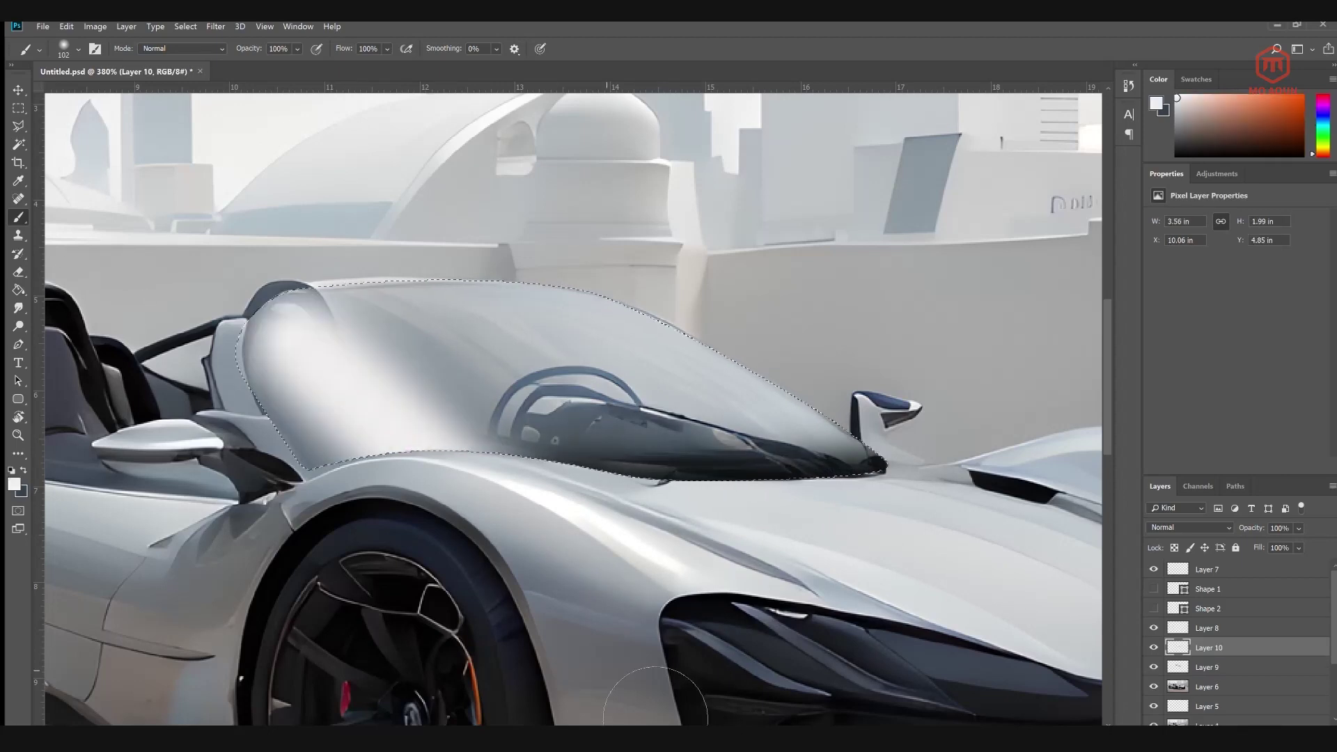
key(ctrl+z)
drag(307, 327, 453, 445)
key(ctrl+z)
drag(327, 365, 446, 446)
key(ctrl+z)
key(ctrl+d)
Outline a reflection area on the windshield with the Pen tool, load it as a selection, and hide the shape layer
key(p)
click(386, 452)
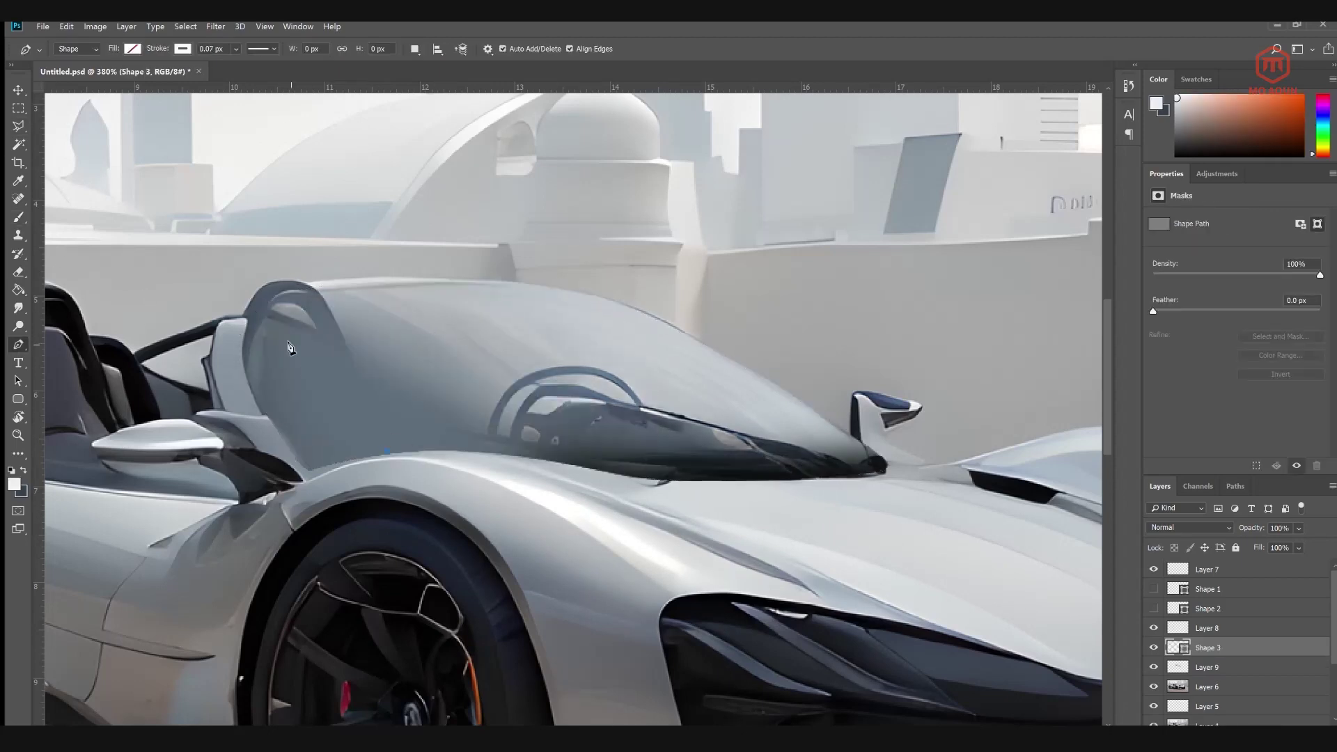
ctrl+click(1178, 647)
click(1154, 649)
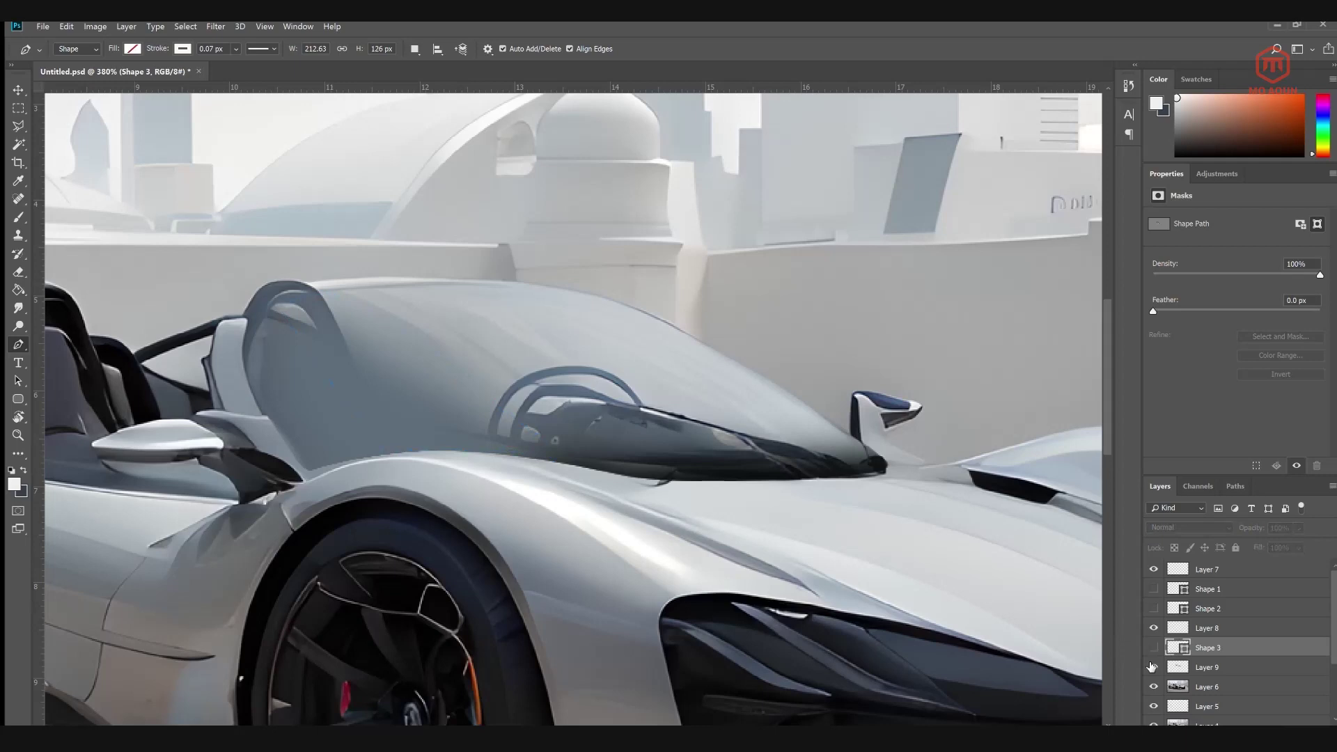
Paint a soft white reflection inside the selected windshield area on a new layer
key(ctrl+alt+shift+n)
key(b)
drag(334, 300, 516, 481)
Smudge the windshield's side edge on Layer 6 within the glass selection, and deselect
key(m)
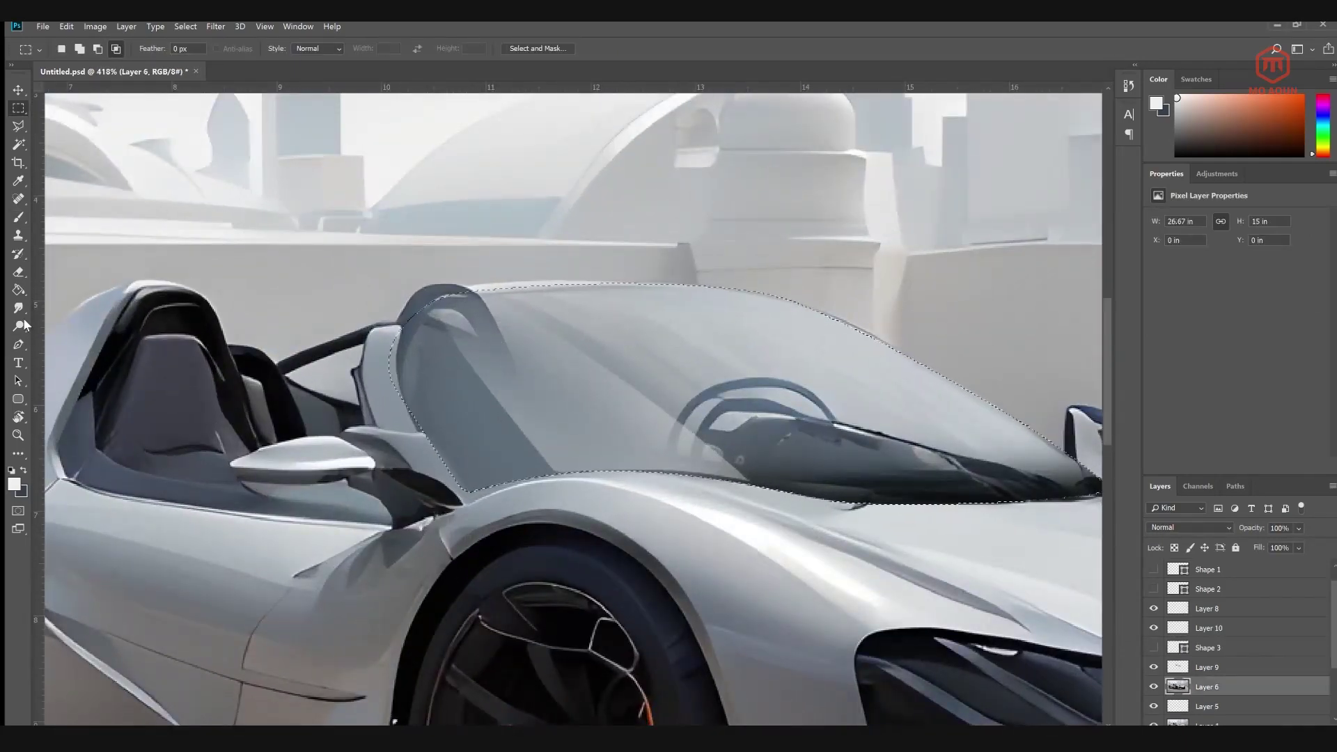
click(19, 307)
drag(433, 337, 401, 376)
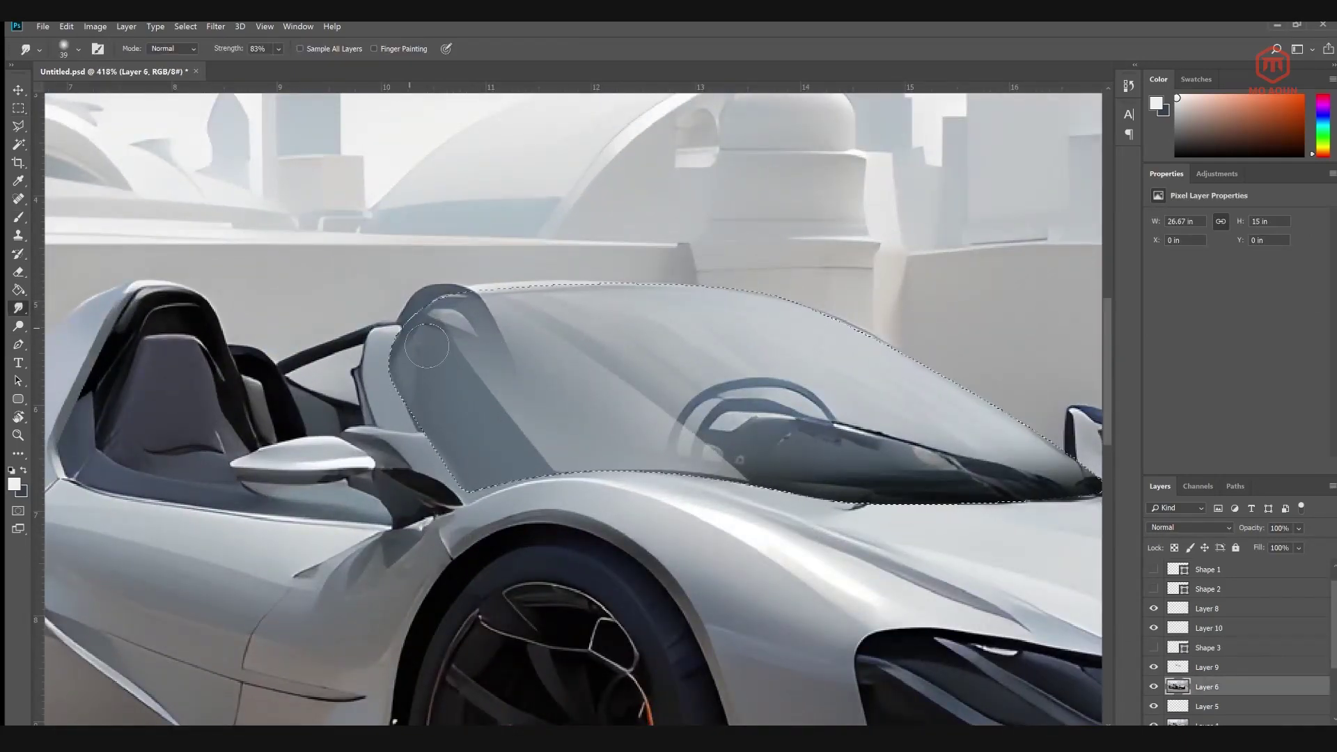
key(ctrl+d)
Outline the windshield's side frame and upper rim with a new Pen tool shape above Layer 6
click(19, 345)
click(19, 108)
click(19, 344)
click(466, 495)
click(401, 396)
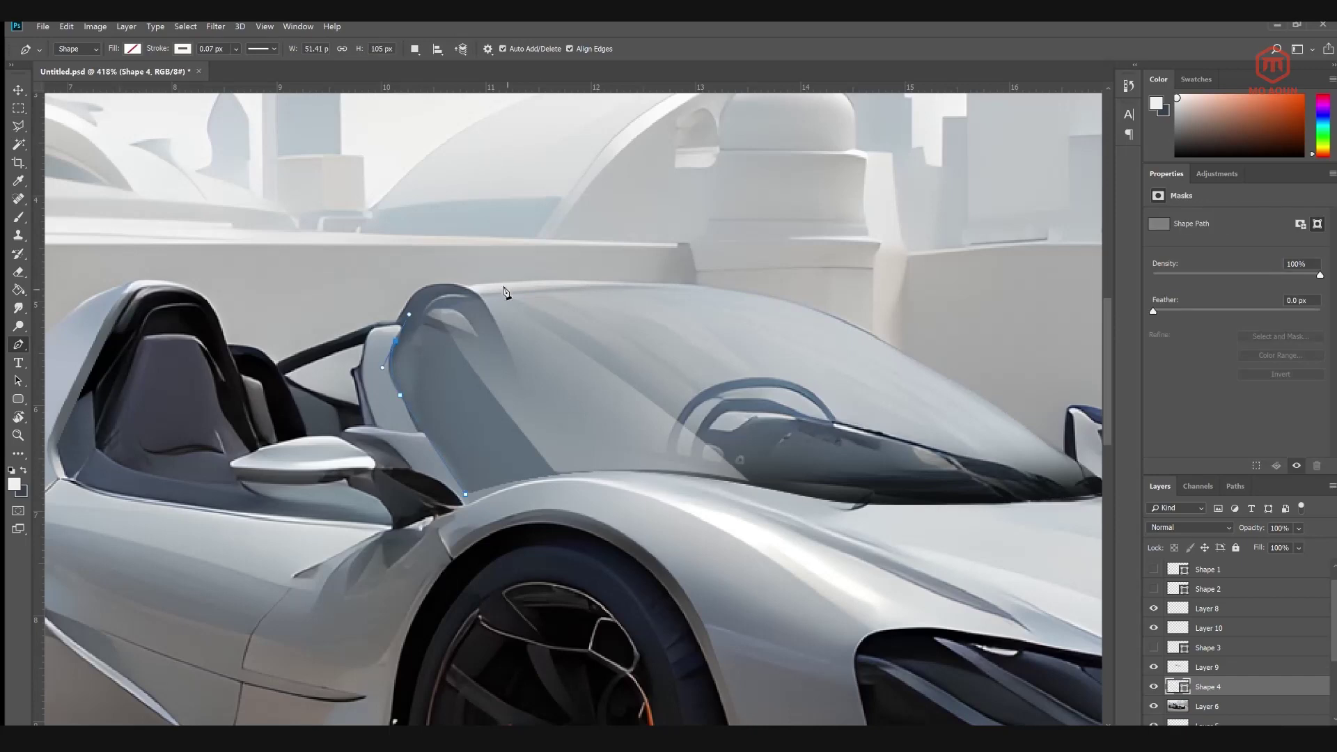
drag(770, 299, 812, 308)
click(831, 314)
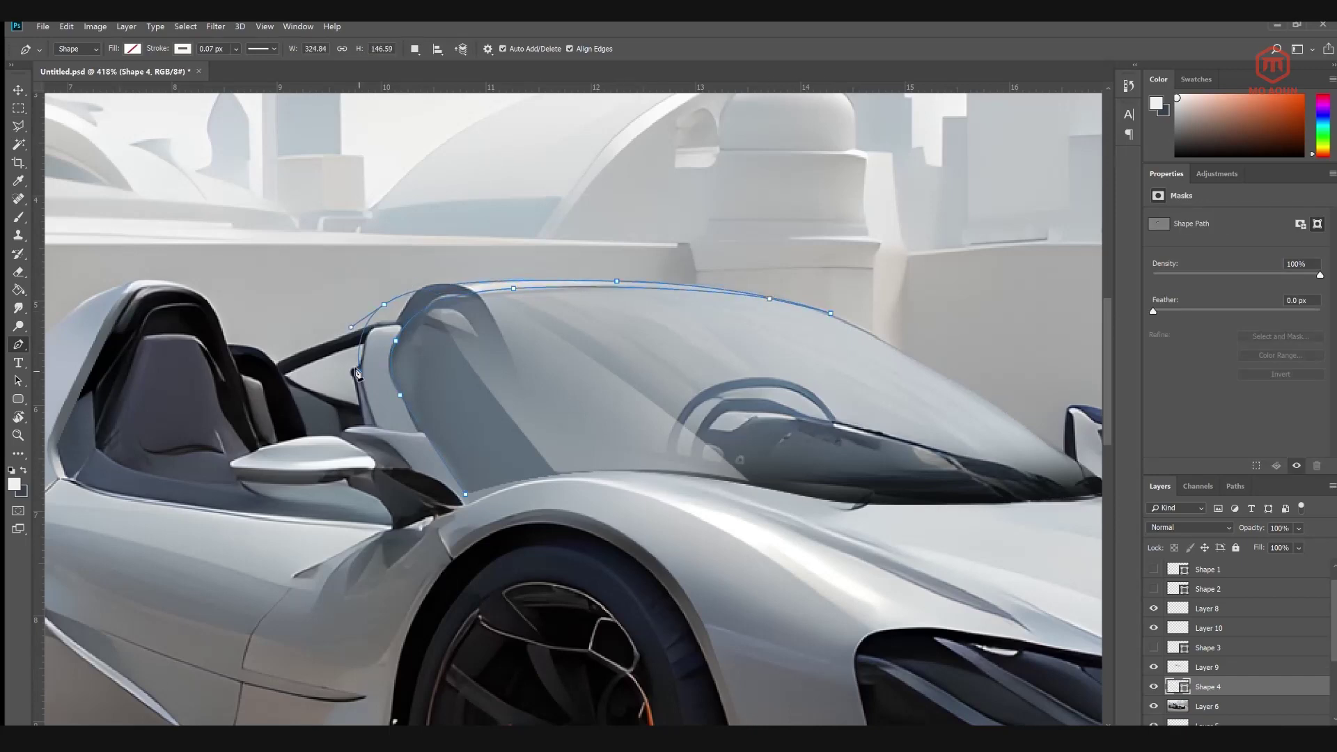
Load the Shape 4 frame outline as a selection, smudge the frame to a smooth grey on Layer 6, and deselect
ctrl+click(1174, 687)
click(1207, 706)
key(r)
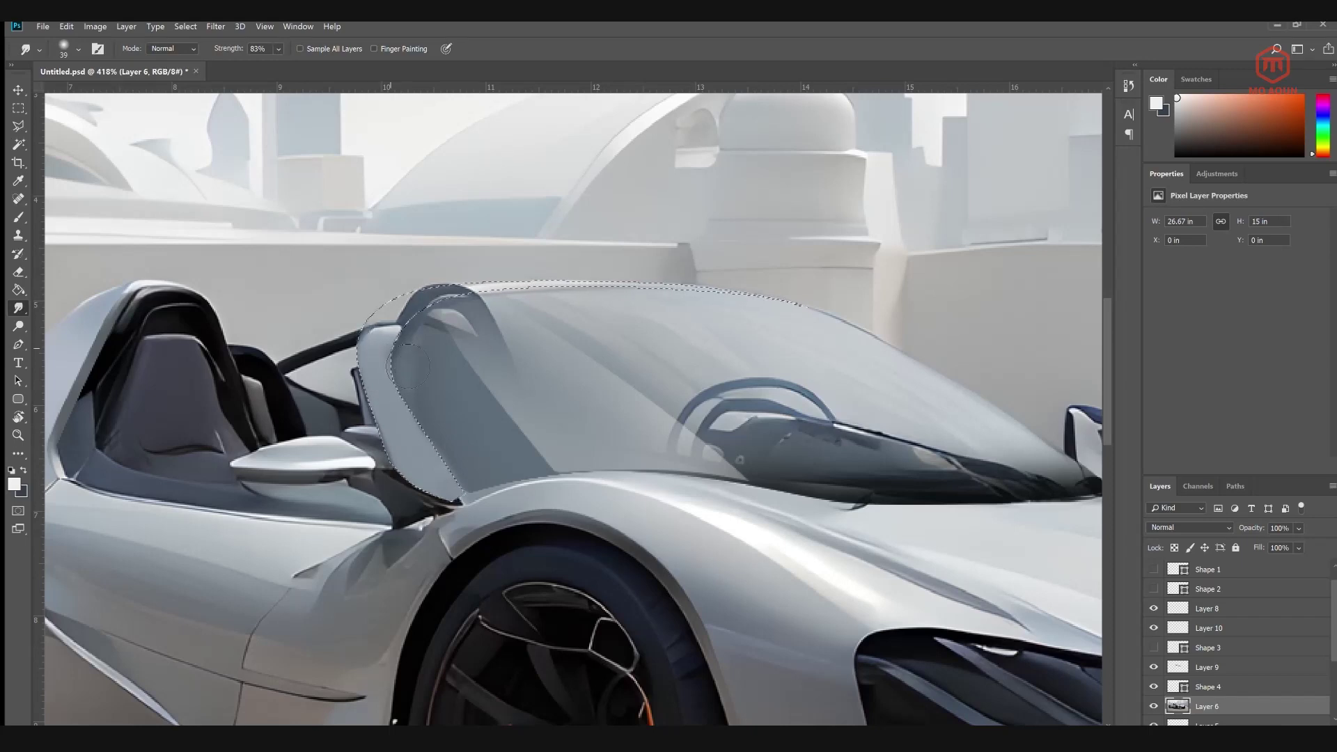
mouse_move(408, 366)
mouse_down()
mouse_move(550, 305)
mouse_move(731, 298)
mouse_up()
key(ctrl+d)
Redraw the windshield frame's outline as another Pen tool shape and load it as a selection
click(19, 108)
click(19, 126)
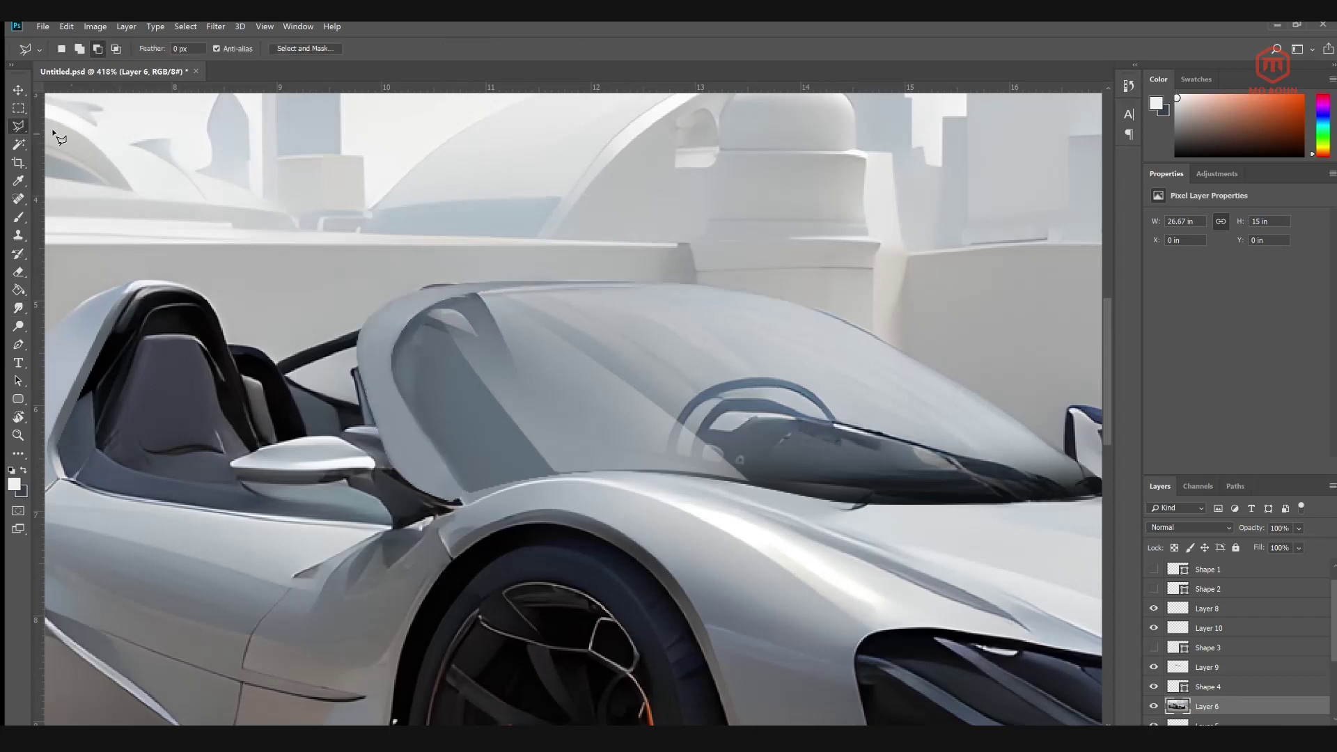
click(19, 345)
click(393, 471)
click(355, 372)
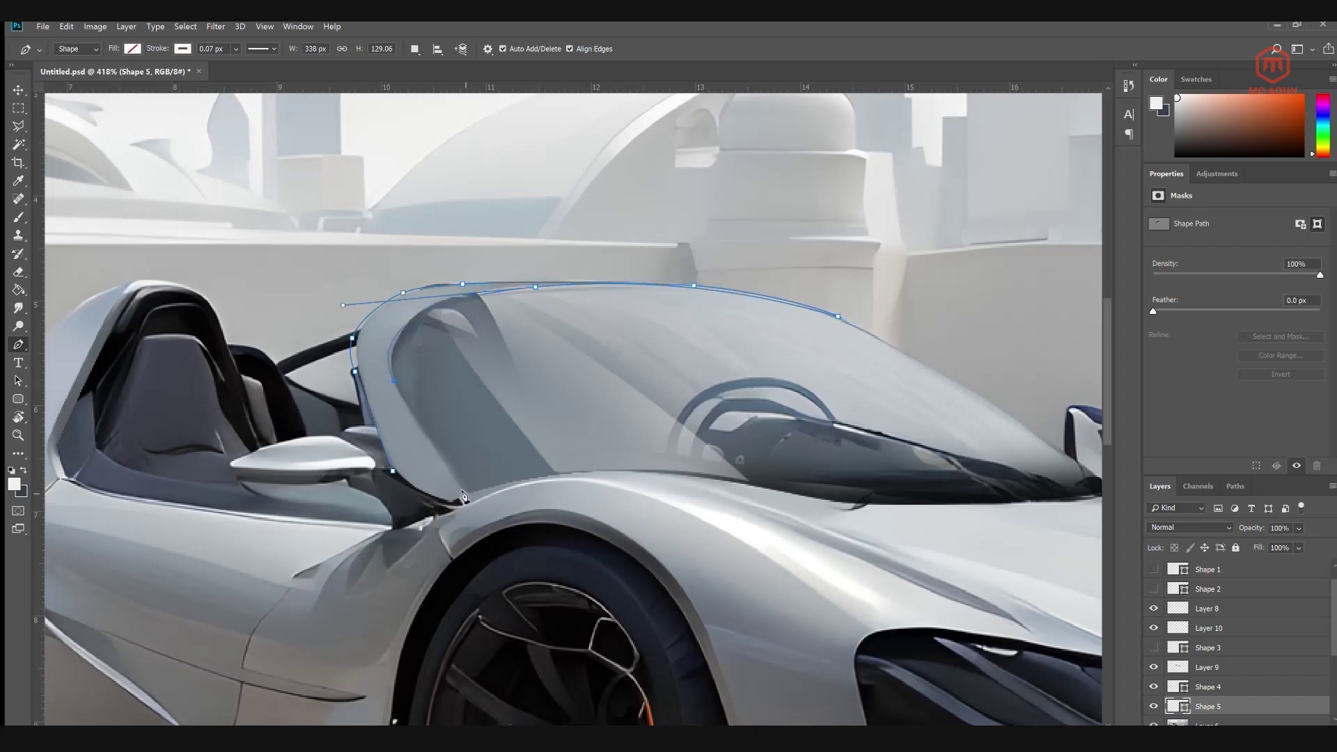
ctrl+click(1177, 706)
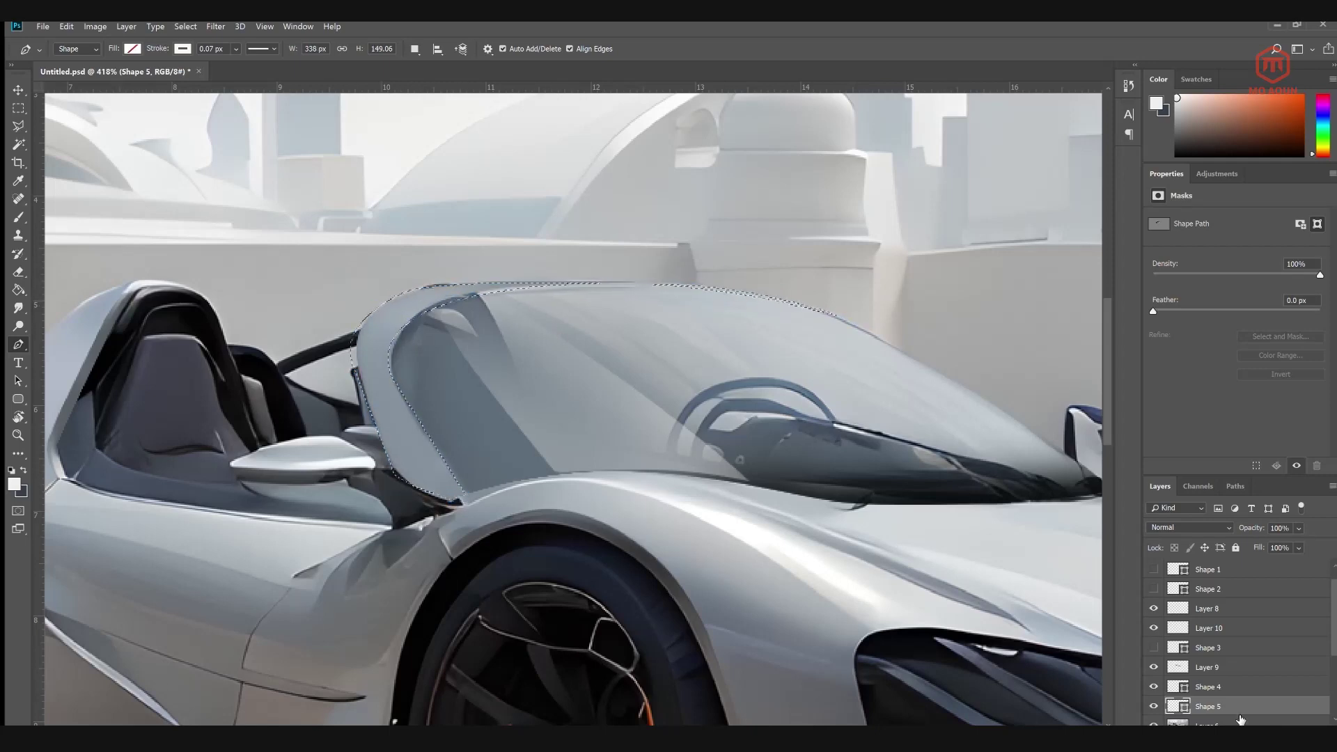
Try to darken the selected windshield frame on Layer 6 with black at 25% brush opacity, and undo the changes
click(1207, 725)
key(r)
key(b)
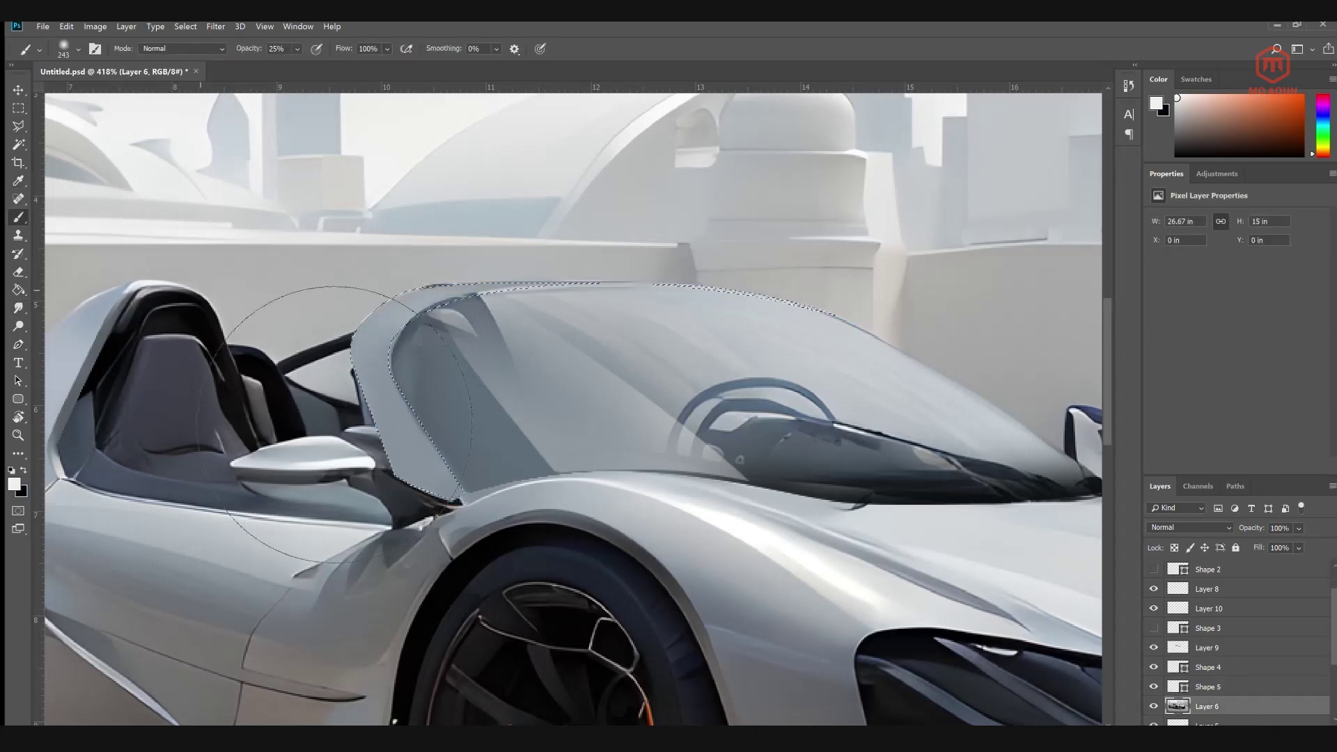
key(x)
mouse_move(487, 300)
mouse_down()
mouse_move(418, 453)
mouse_move(473, 300)
mouse_move(498, 421)
mouse_up()
click(18, 108)
key(ctrl+d)
scroll(572, 390, down, 5)
scroll(456, 334, up, 7)
click(19, 308)
key(ctrl+alt+z)
key(ctrl+alt+z)
key(ctrl+alt+z)
key(ctrl+alt+z)
key(ctrl+alt+z)
key(ctrl+alt+z)
Paint the selected windshield frame black on a new layer above Layer 6, and check the whole image
scroll(535, 415, down, 10)
key(ctrl+alt+shift+n)
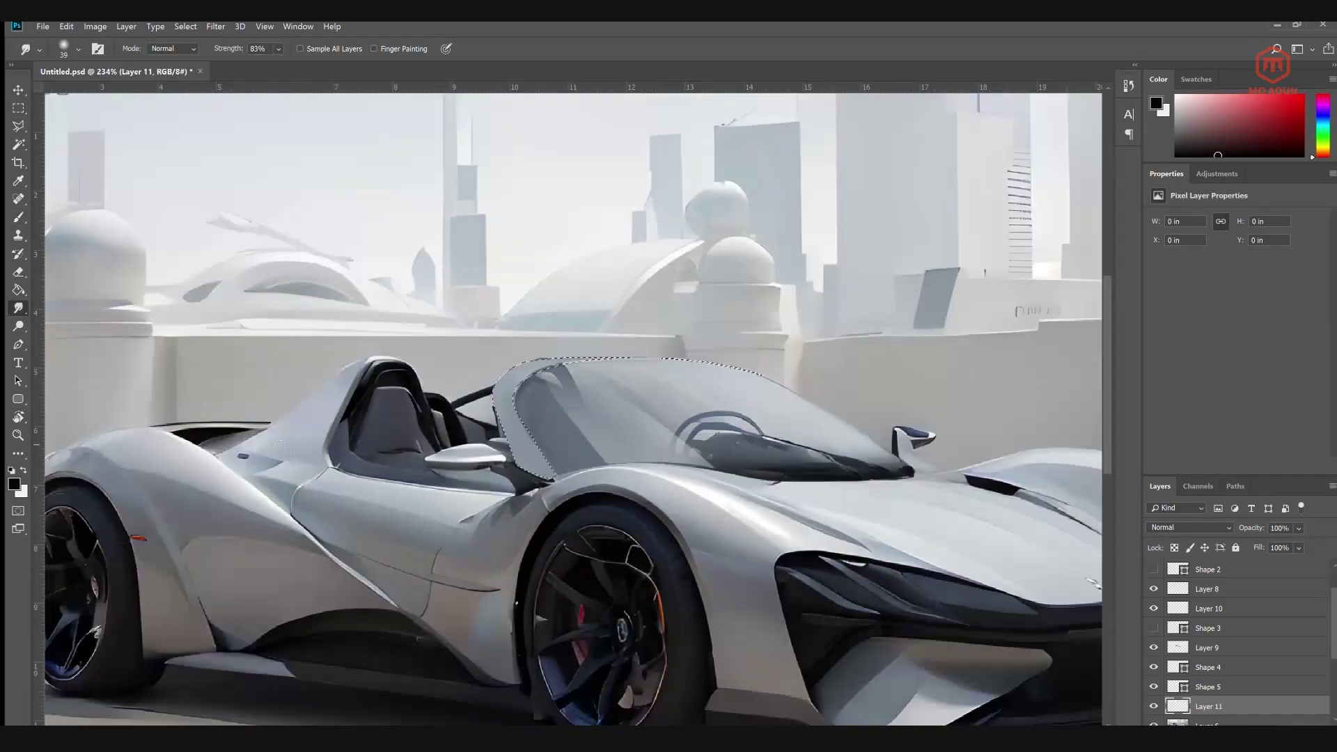
key(b)
mouse_move(536, 471)
mouse_down()
mouse_move(501, 397)
mouse_move(536, 466)
mouse_up()
key(m)
key(ctrl+0)
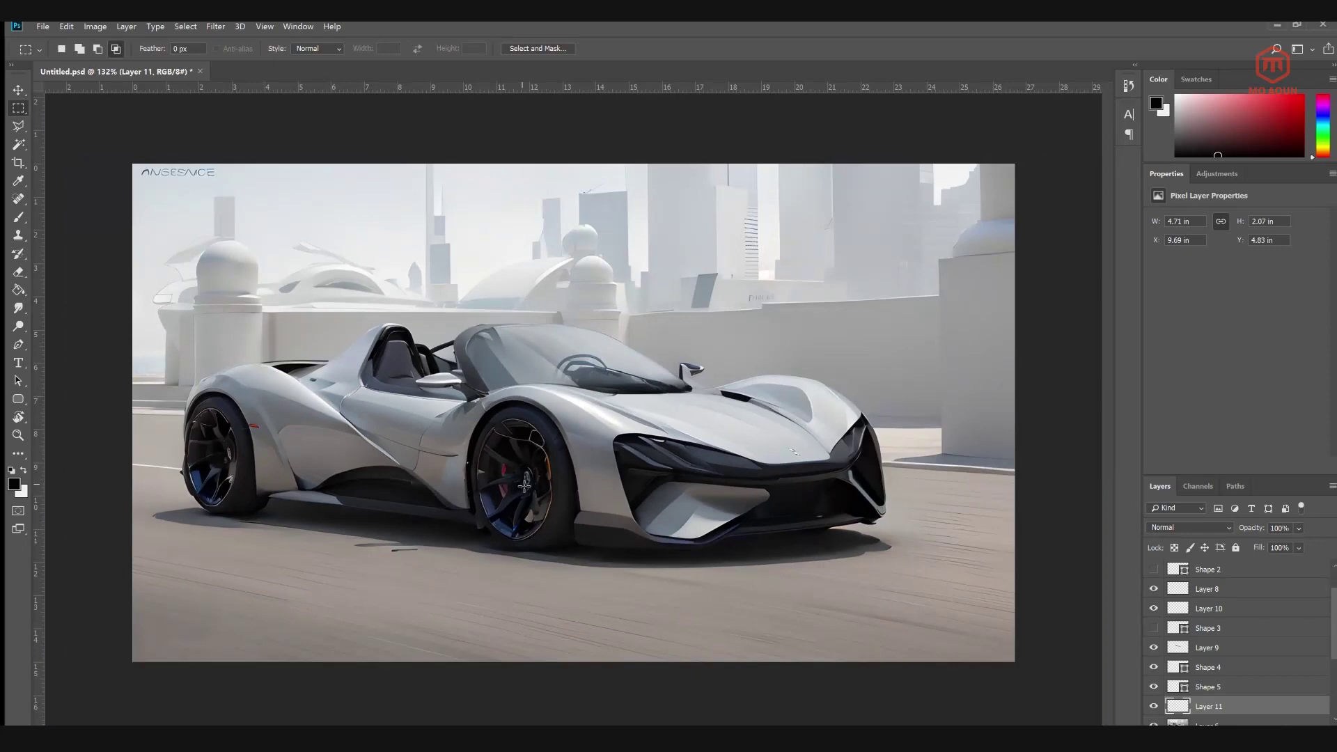
Select a curved, tapering strip along the near headlight with the Polygonal Lasso, and add a new layer for it
scroll(801, 465, up, 4)
key(l)
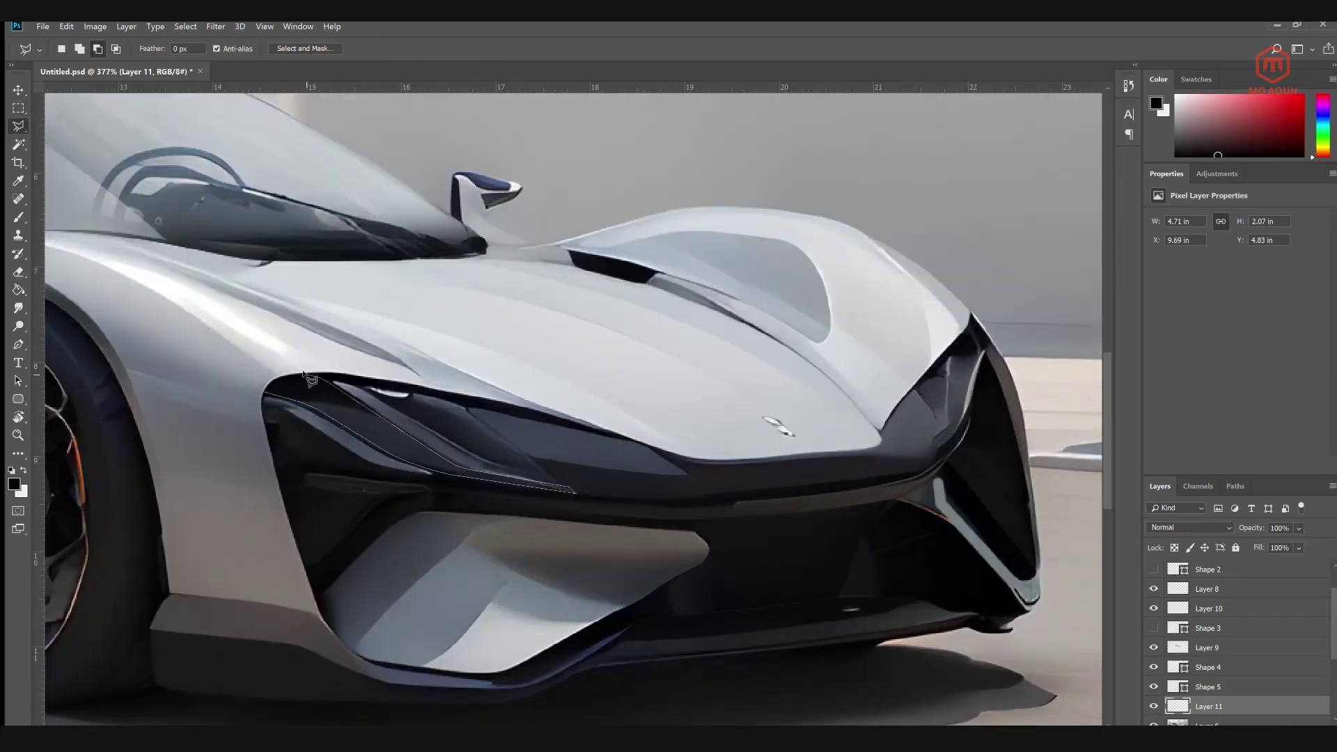
click(268, 390)
key(ctrl+alt+shift+n)
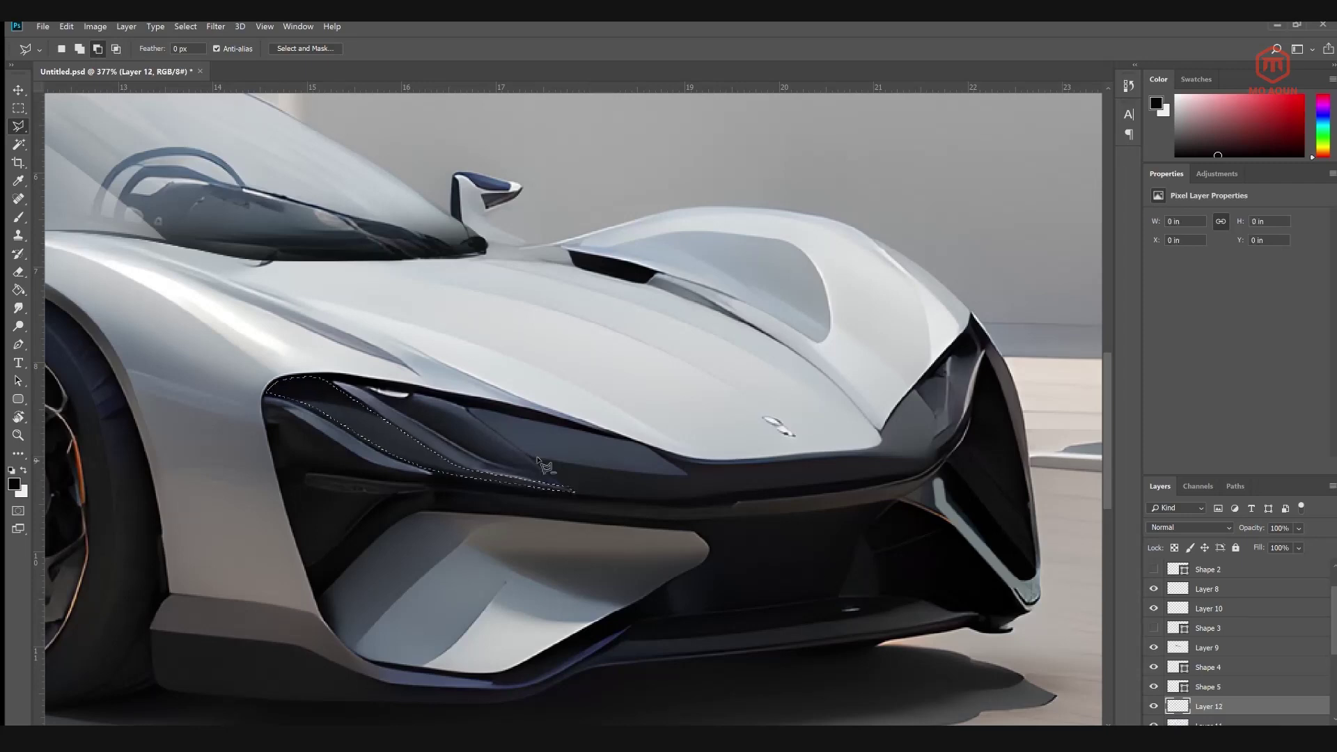
Paint the selected headlight strip with soft white, and deselect
key(x)
key(b)
mouse_move(537, 597)
mouse_down()
mouse_move(473, 632)
mouse_move(738, 679)
mouse_move(631, 548)
mouse_up()
key(m)
click(447, 270)
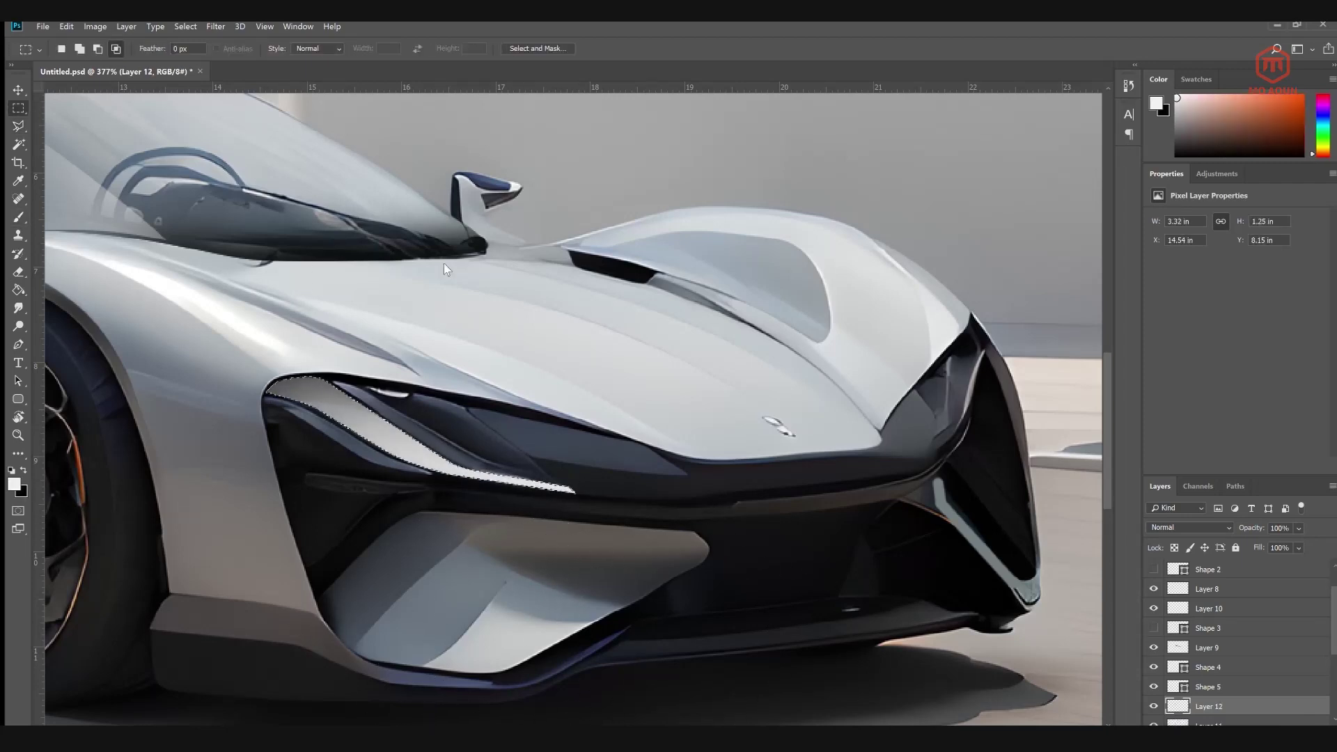
Duplicate the white headlight strip and position the copy parallel to it on the headlight's inner side
click(19, 90)
drag(348, 411, 452, 403)
key(l)
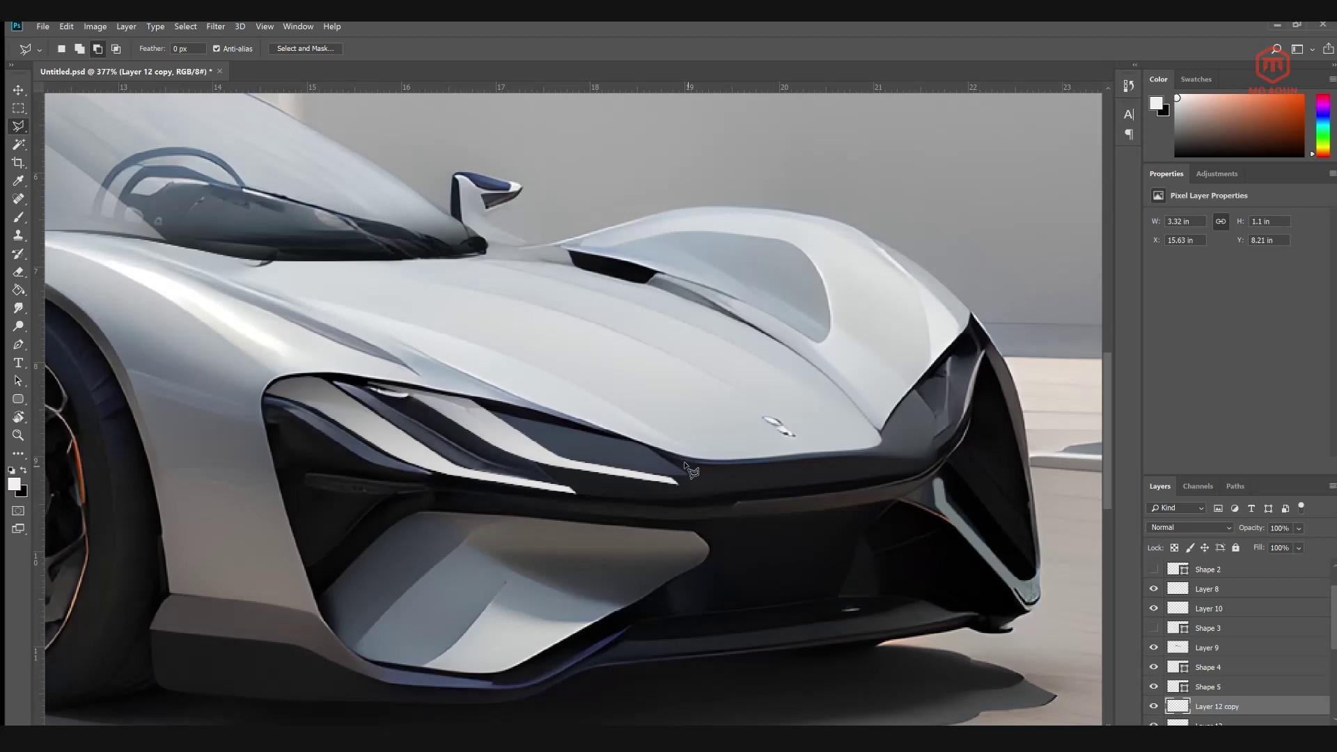
key(v)
drag(526, 454, 537, 457)
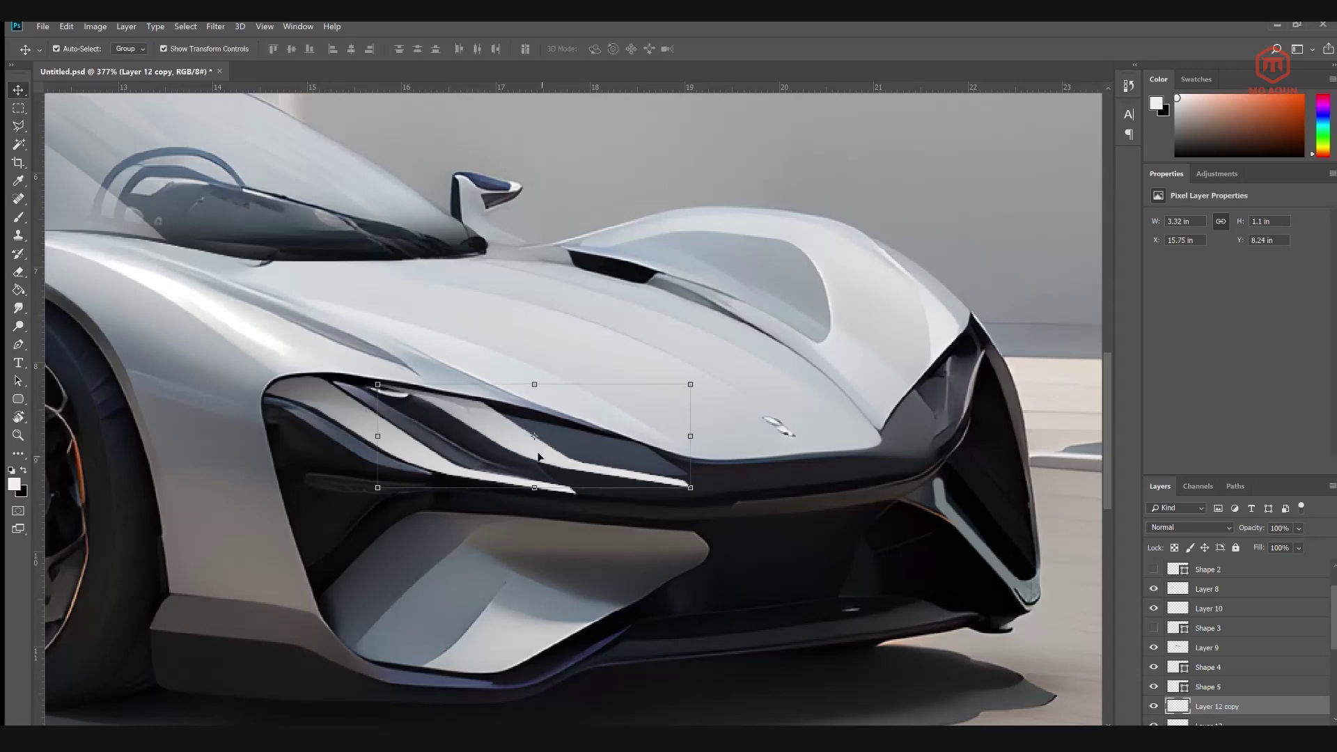
Duplicate the white strip onto the lower bumper panel and transform the copy to follow the panel's upper edge
drag(537, 437, 440, 593)
key(ctrl+t)
right_click(597, 570)
click(633, 561)
drag(655, 537, 661, 586)
drag(464, 577, 402, 527)
key(Return)
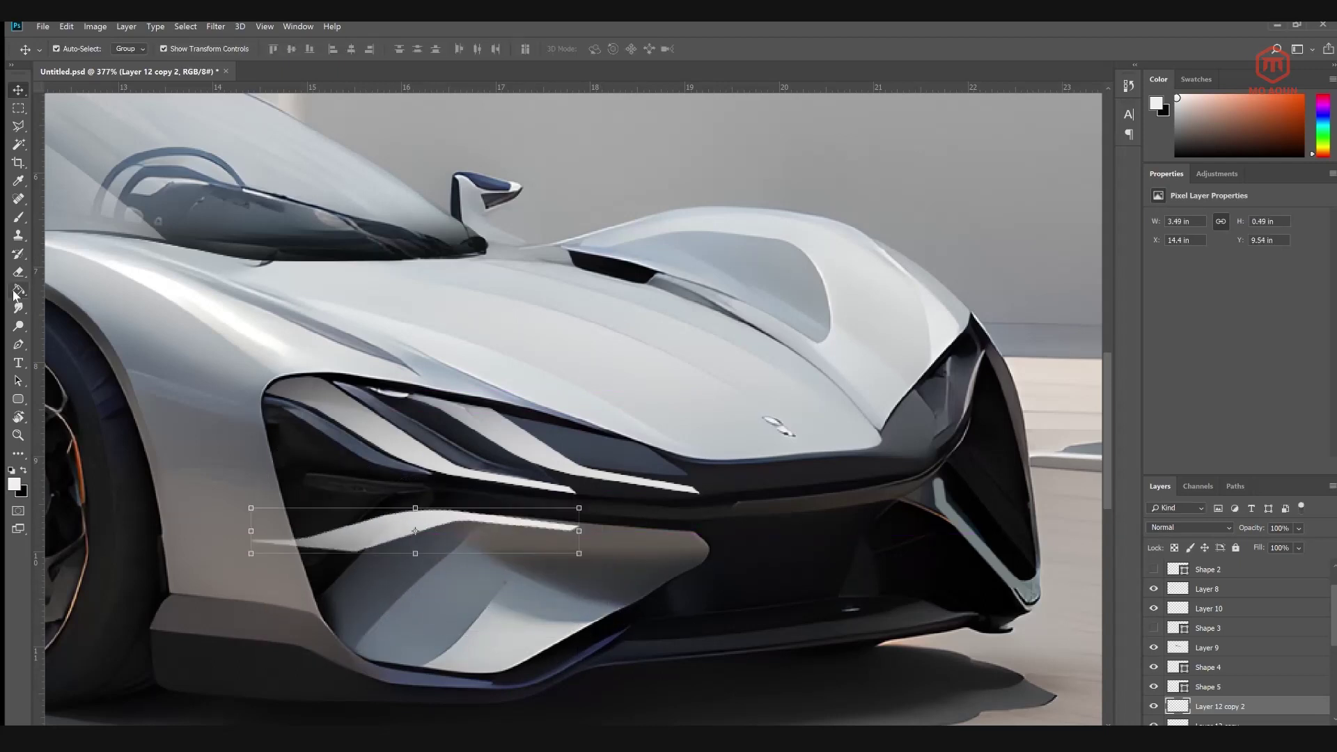
Erase and stretch the outer end of the bumper panel's strip to fit, and hide the second headlight strip, Layer 12 copy
key(e)
drag(279, 560, 306, 578)
key(ctrl+t)
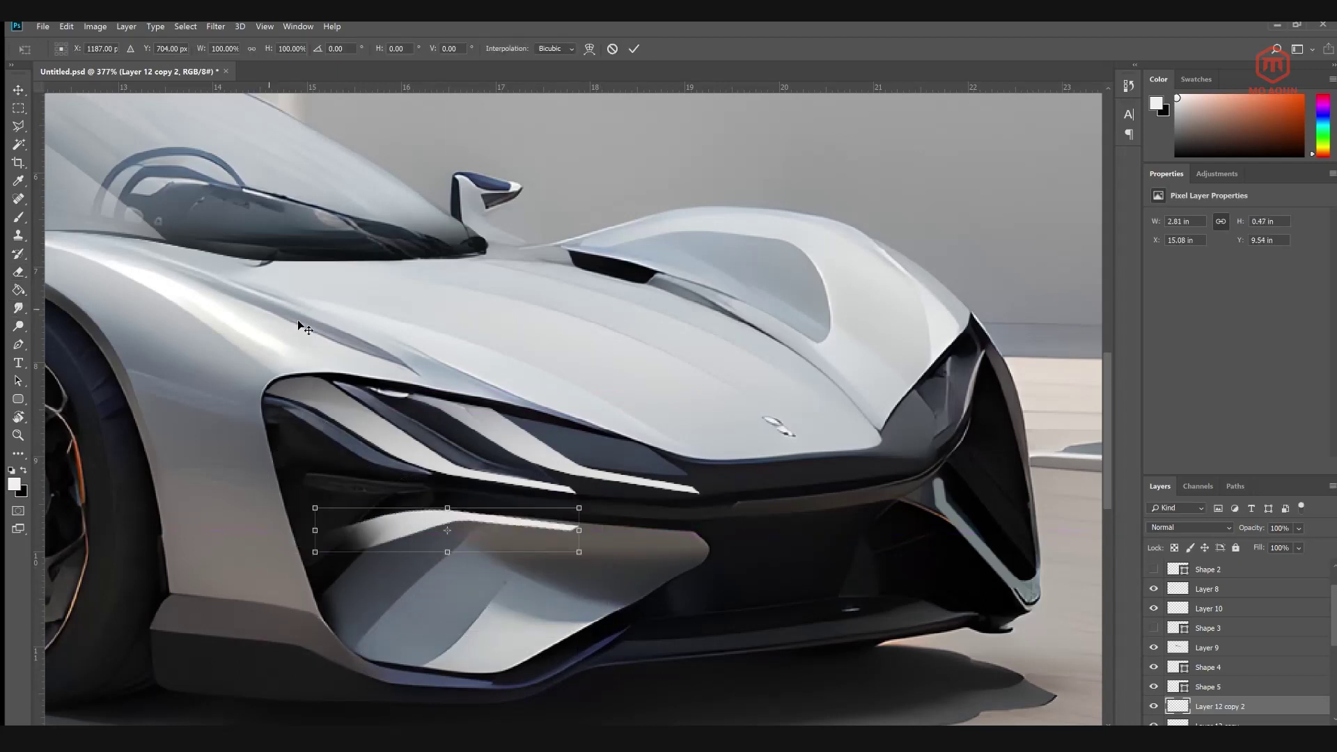
ctrl+drag(313, 531, 286, 537)
key(Return)
click(546, 442)
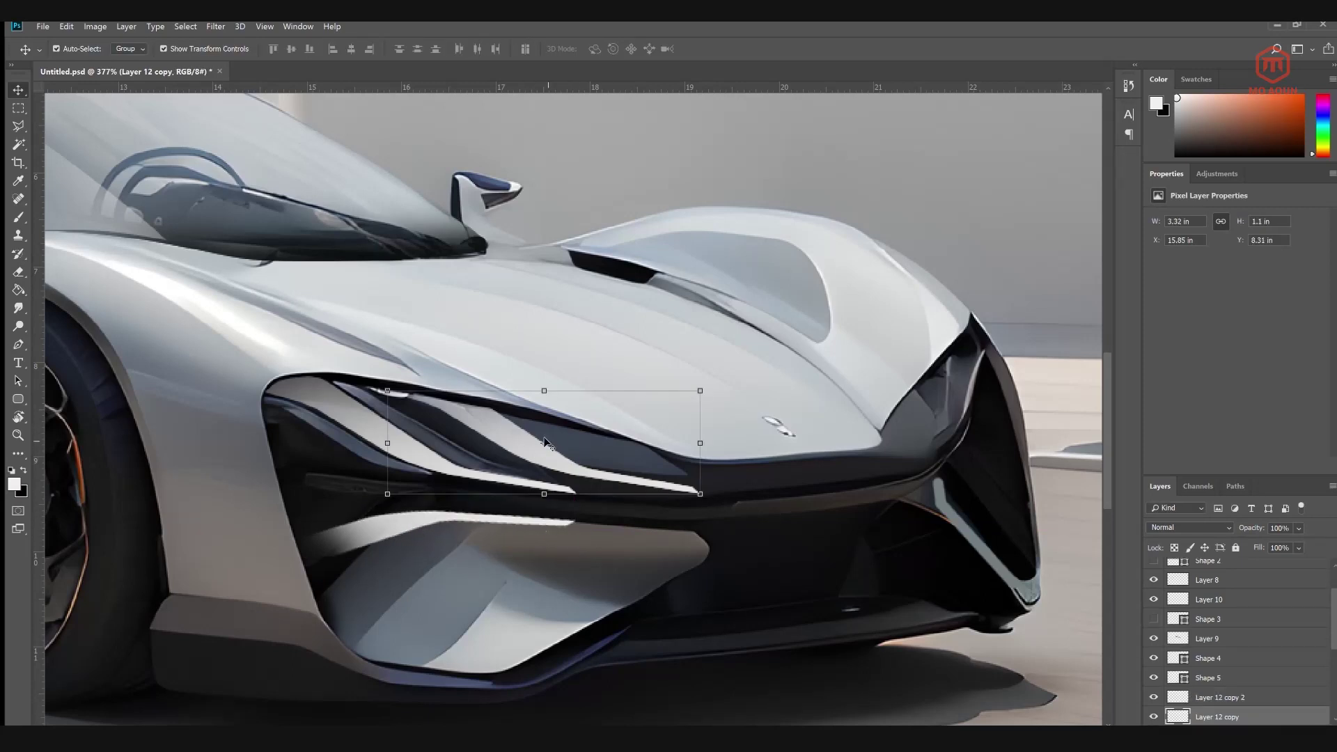
click(1154, 716)
Try to place another copy of the white strip along the bumper panel's lower edge, and delete it
scroll(892, 499, down, 4)
scroll(892, 498, up, 3)
alt+drag(388, 486, 575, 547)
drag(749, 566, 642, 541)
key(Return)
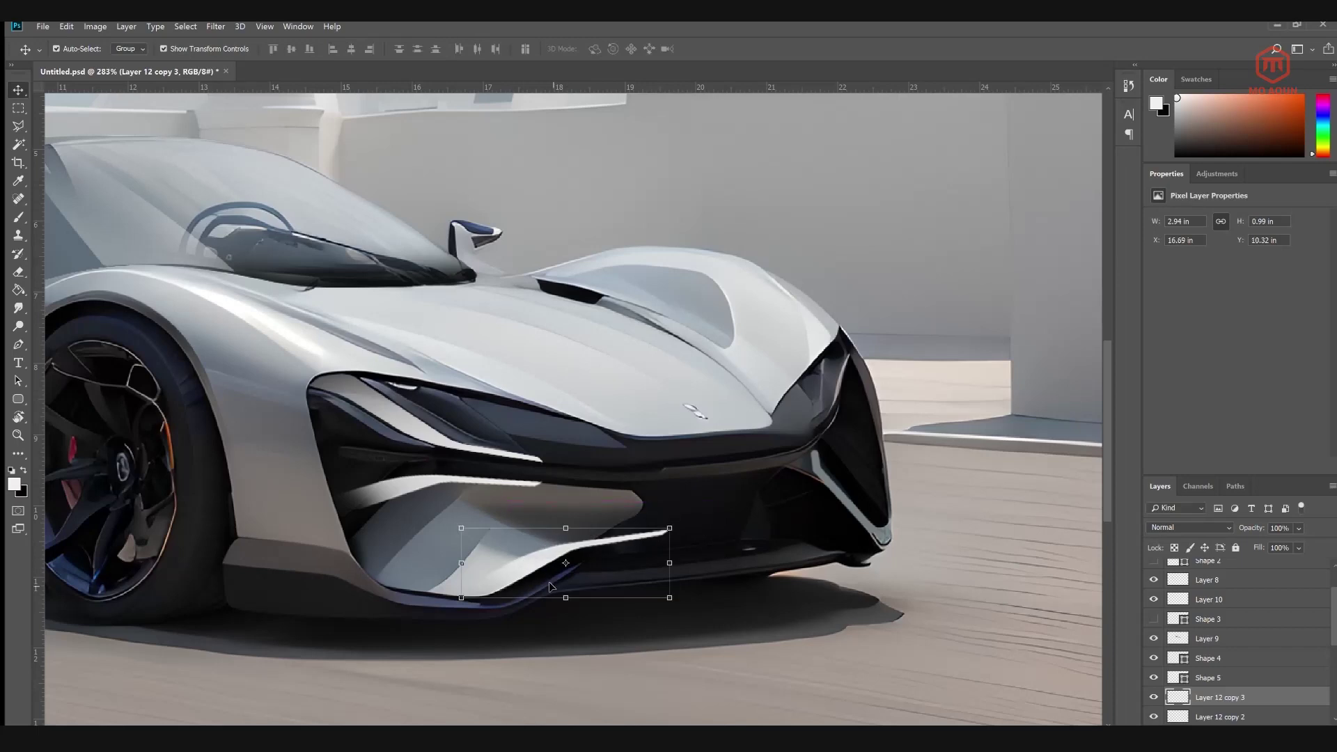
key(Delete)
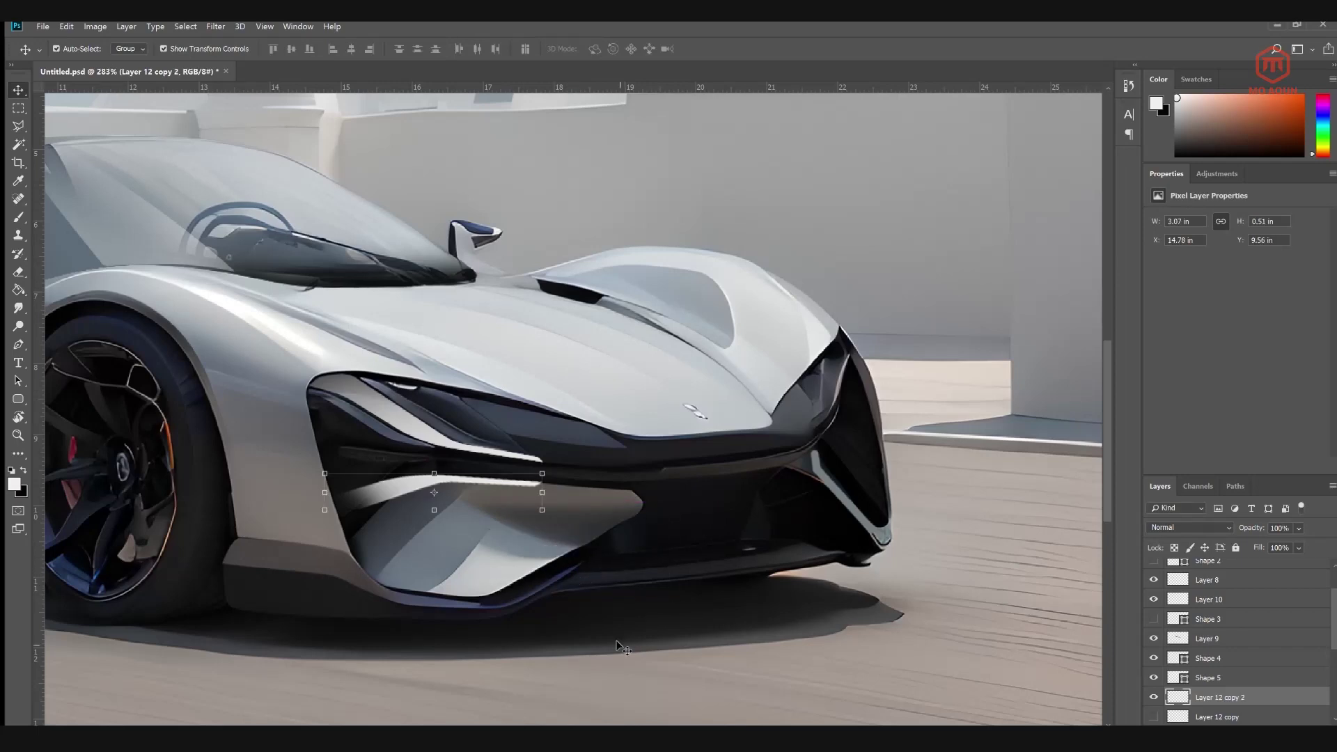
Outline the far front fender's tip with the Pen tool, copy that area from Layer 6 to a new layer, and warp it
key(p)
click(841, 329)
click(829, 344)
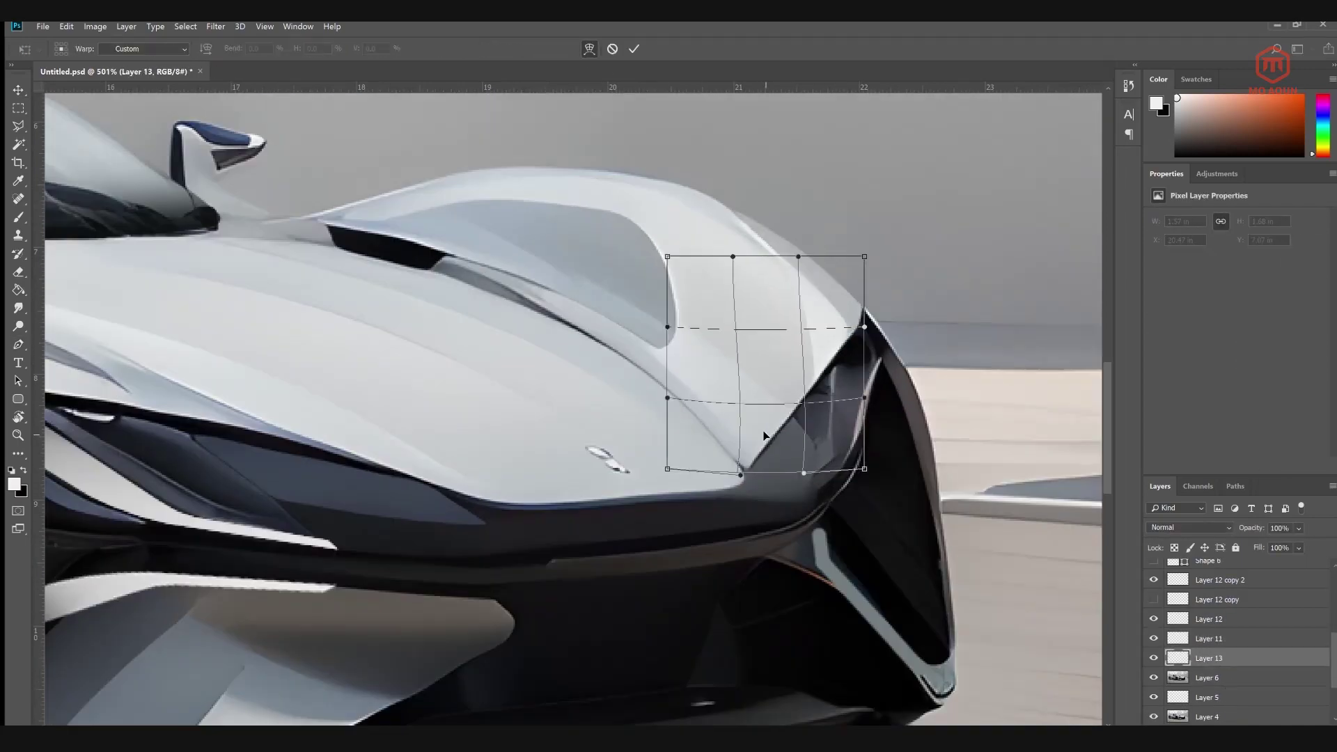
key(Return)
Paint out the horizontal crease line on the body behind the front wheel with sampled grey on a new layer, at 78% brush opacity
alt+scroll(682, 519, down, 5)
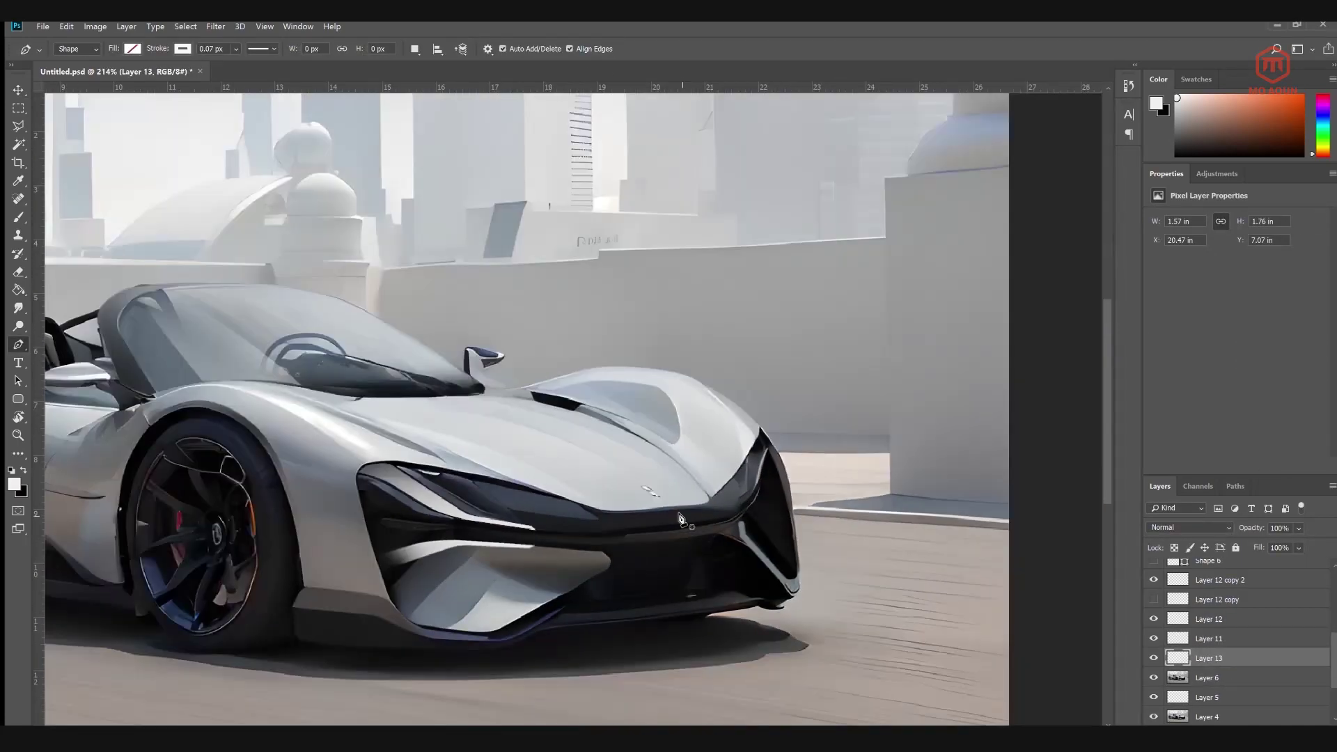
scroll(681, 519, down, 3)
scroll(538, 538, up, 2)
scroll(421, 477, up, 5)
key(i)
alt+click(457, 416)
key(ctrl+shift+n)
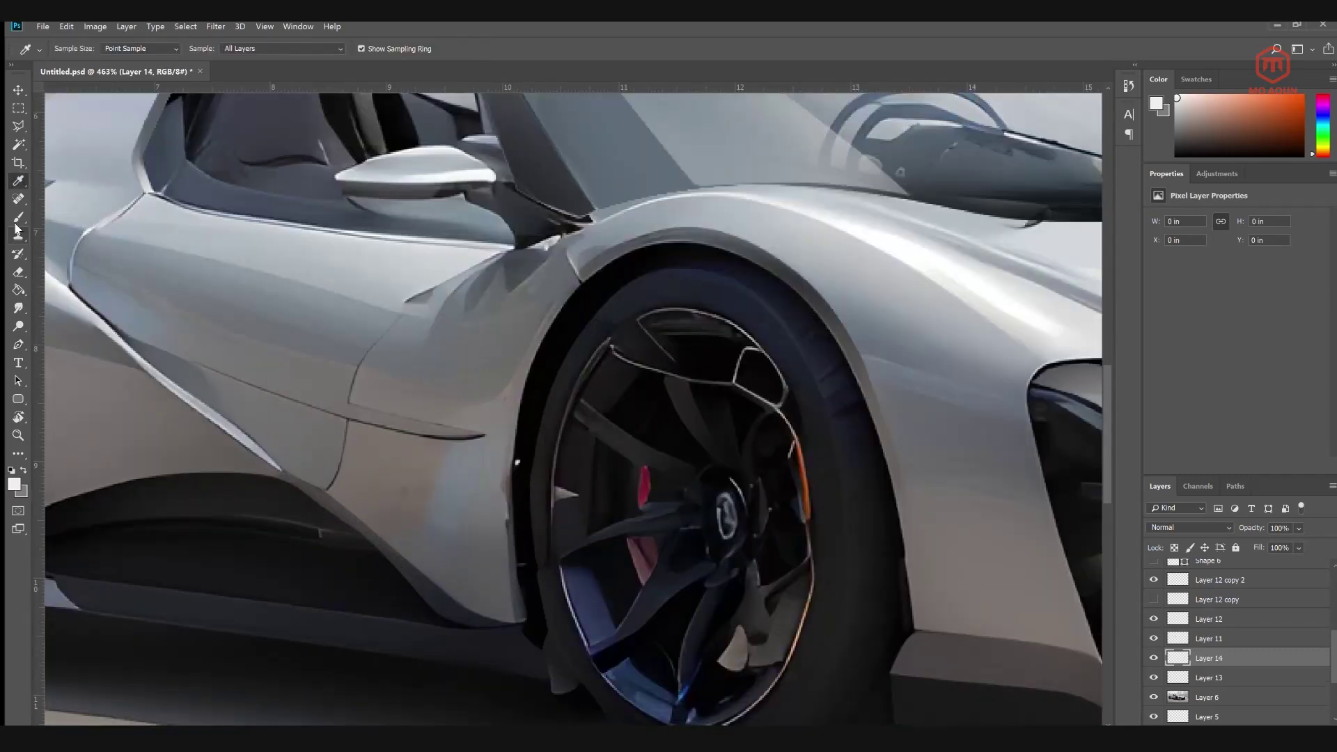
click(17, 220)
alt+click(426, 419)
mouse_move(453, 433)
mouse_down()
mouse_move(418, 430)
mouse_move(448, 432)
mouse_up()
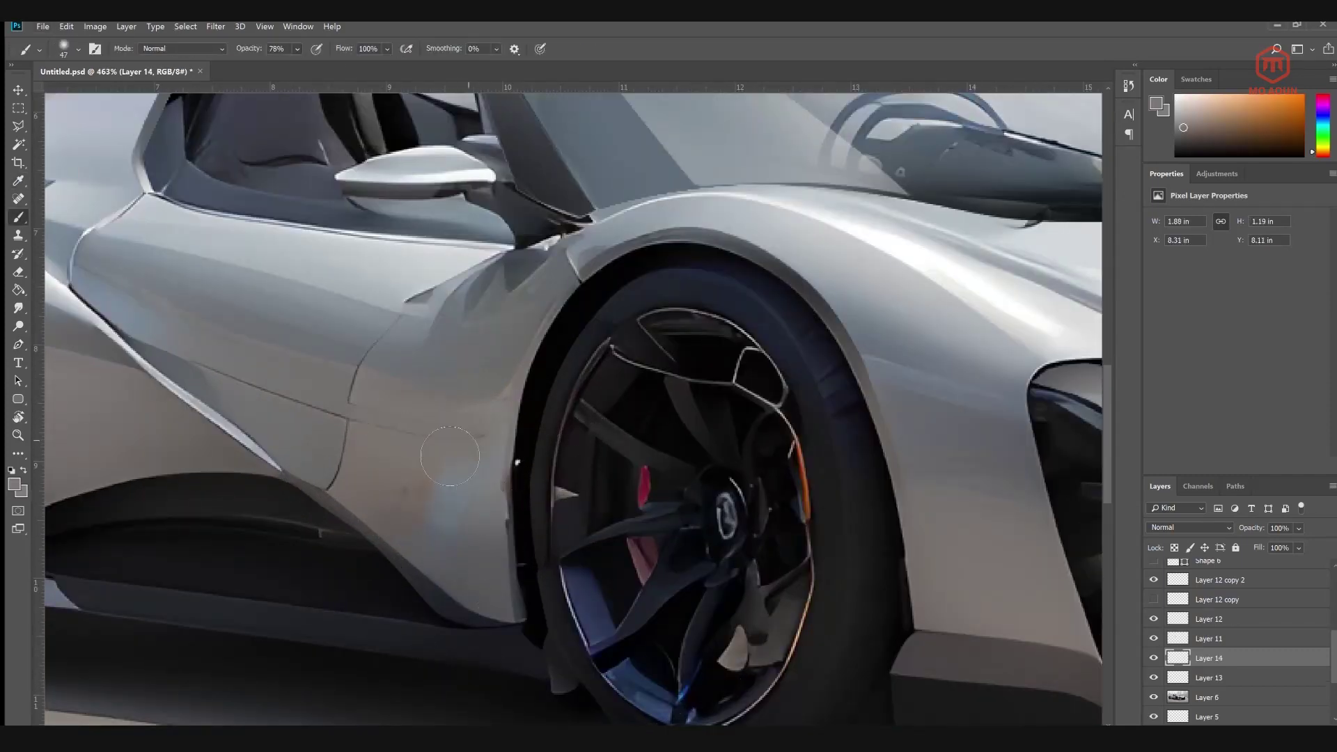
key(e)
scroll(626, 491, down, 5)
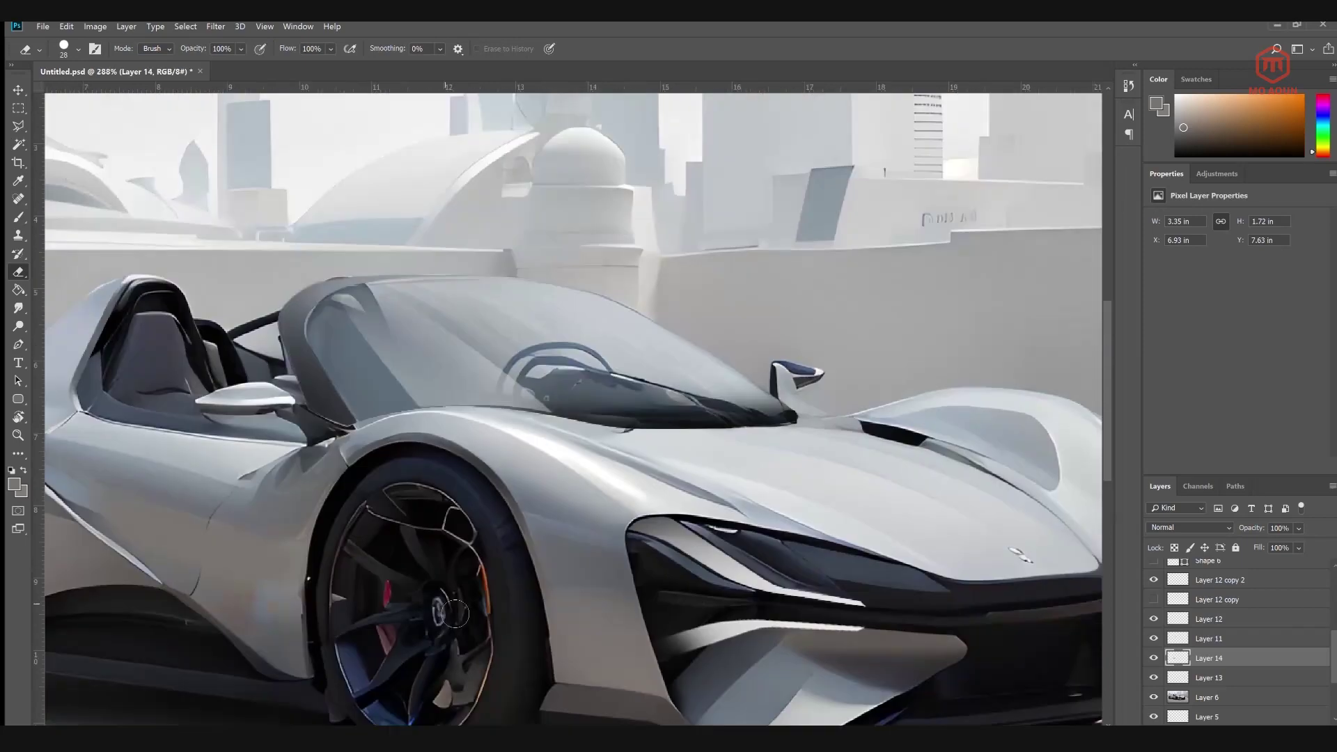
Outline the dark side intake ahead of the rear wheel with the Pen tool, extending its rear end into an angular corner
drag(933, 352, 554, 233)
click(19, 90)
scroll(709, 445, down, 3)
scroll(202, 478, up, 3)
drag(202, 478, 738, 459)
click(739, 460)
click(19, 345)
click(499, 439)
scroll(303, 488, up, 4)
click(313, 495)
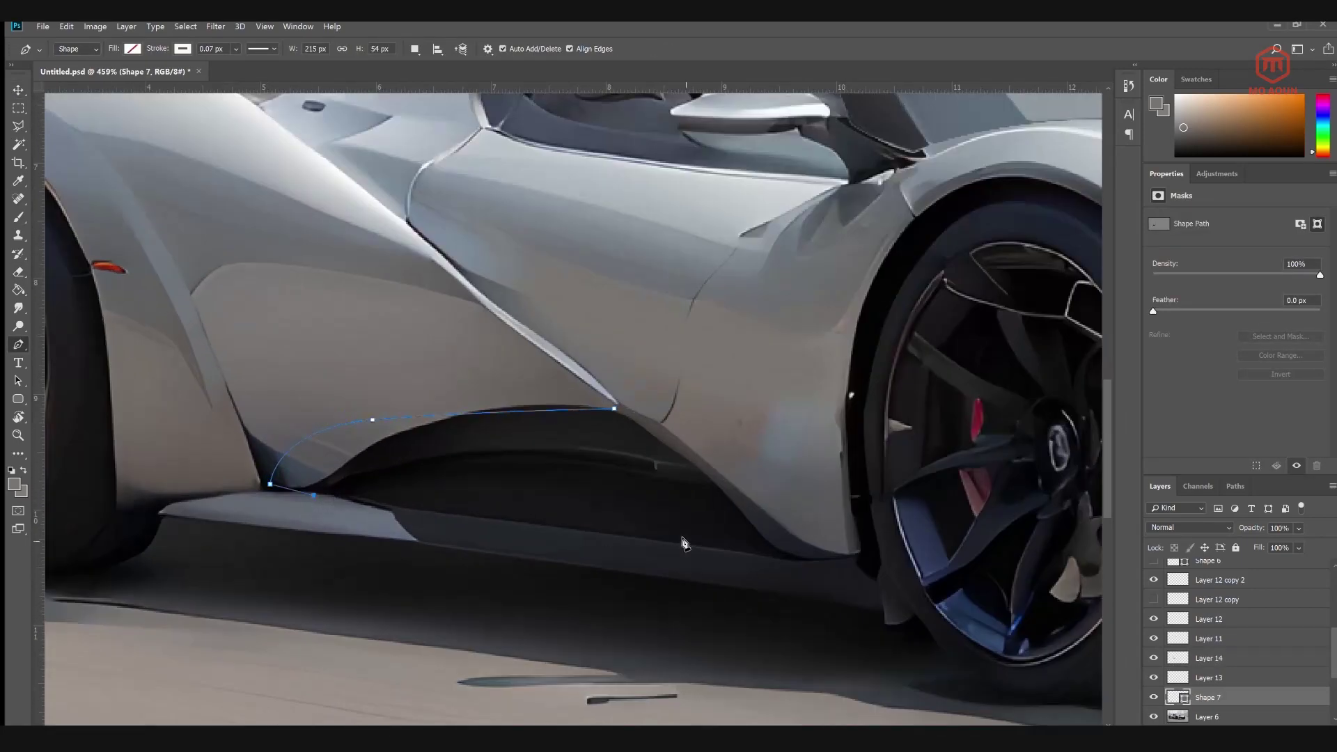
click(745, 548)
drag(341, 425, 289, 441)
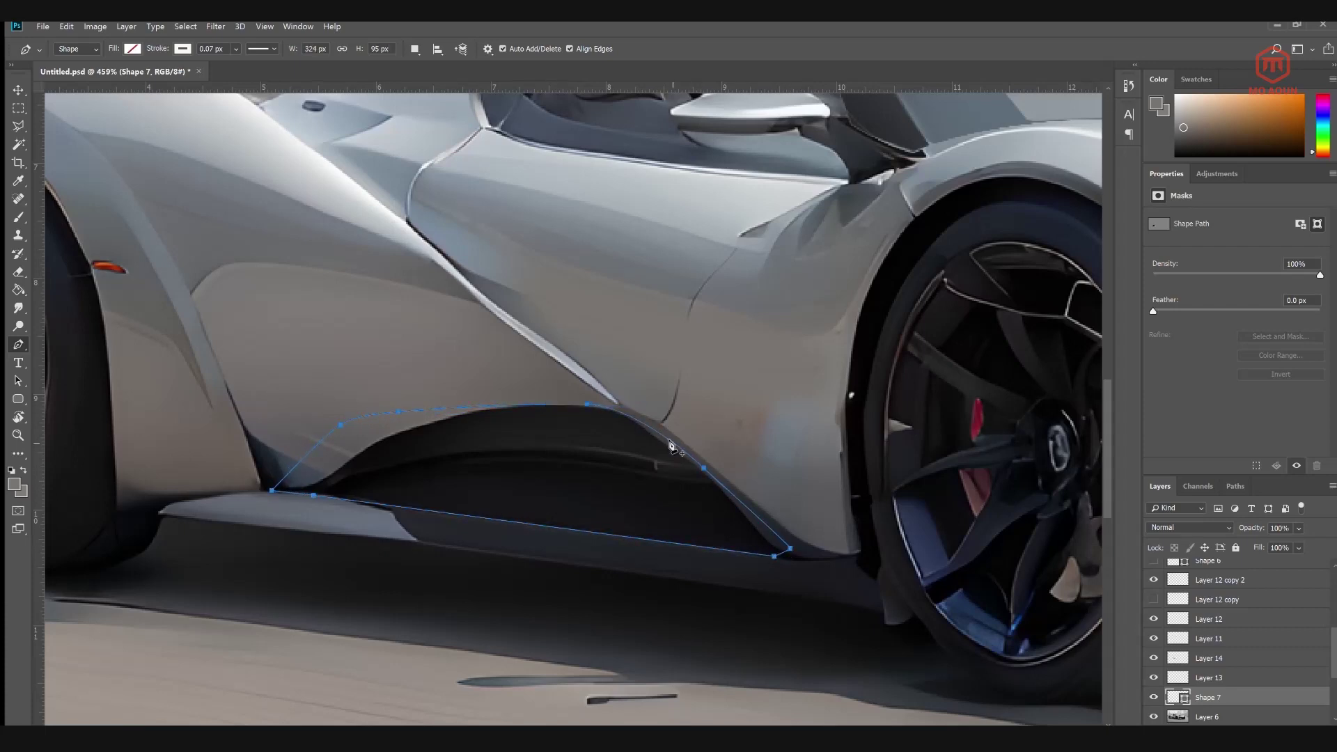
Load the intake shape as a selection on Layer 6 and smudge the dark tones evenly to fill it
scroll(1194, 606, down, 3)
ctrl+click(1179, 639)
click(1208, 658)
click(19, 307)
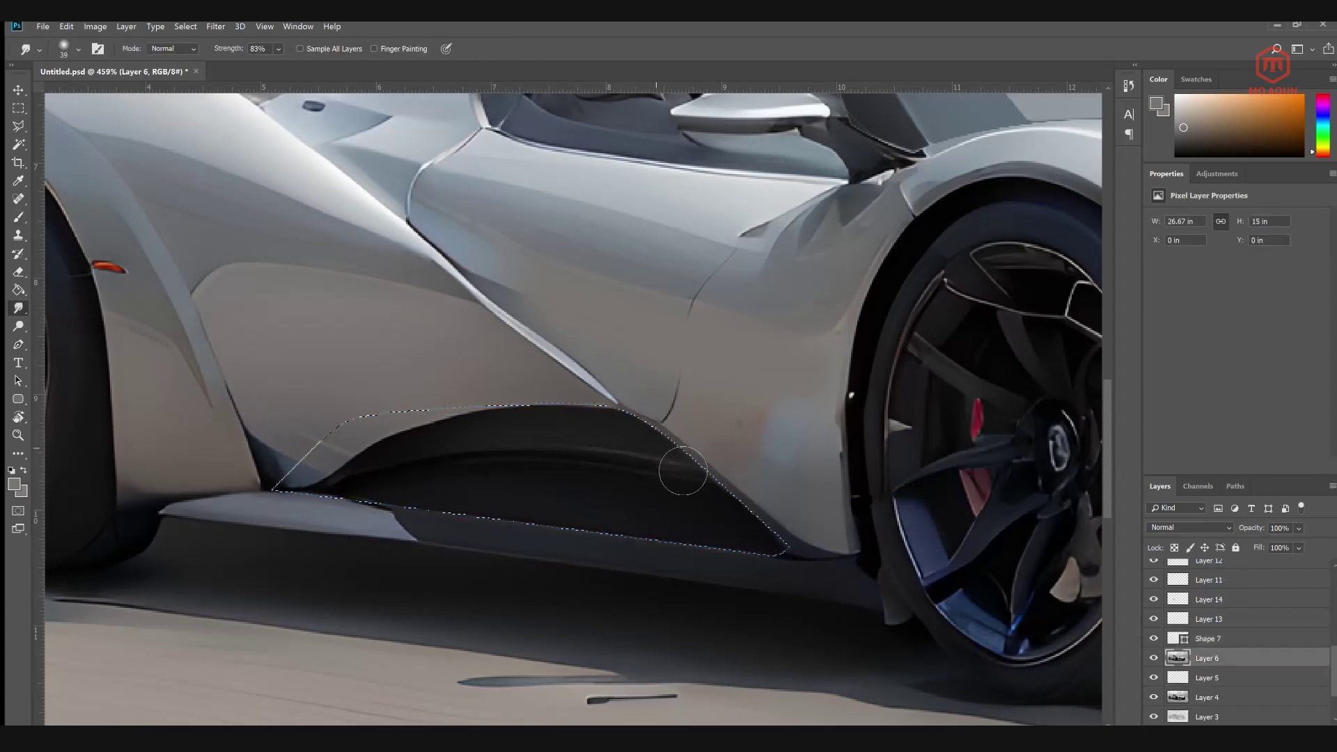
mouse_move(682, 471)
mouse_down()
mouse_move(478, 437)
mouse_move(373, 450)
mouse_move(304, 485)
mouse_move(431, 441)
mouse_move(361, 454)
mouse_move(501, 478)
mouse_move(484, 499)
mouse_up()
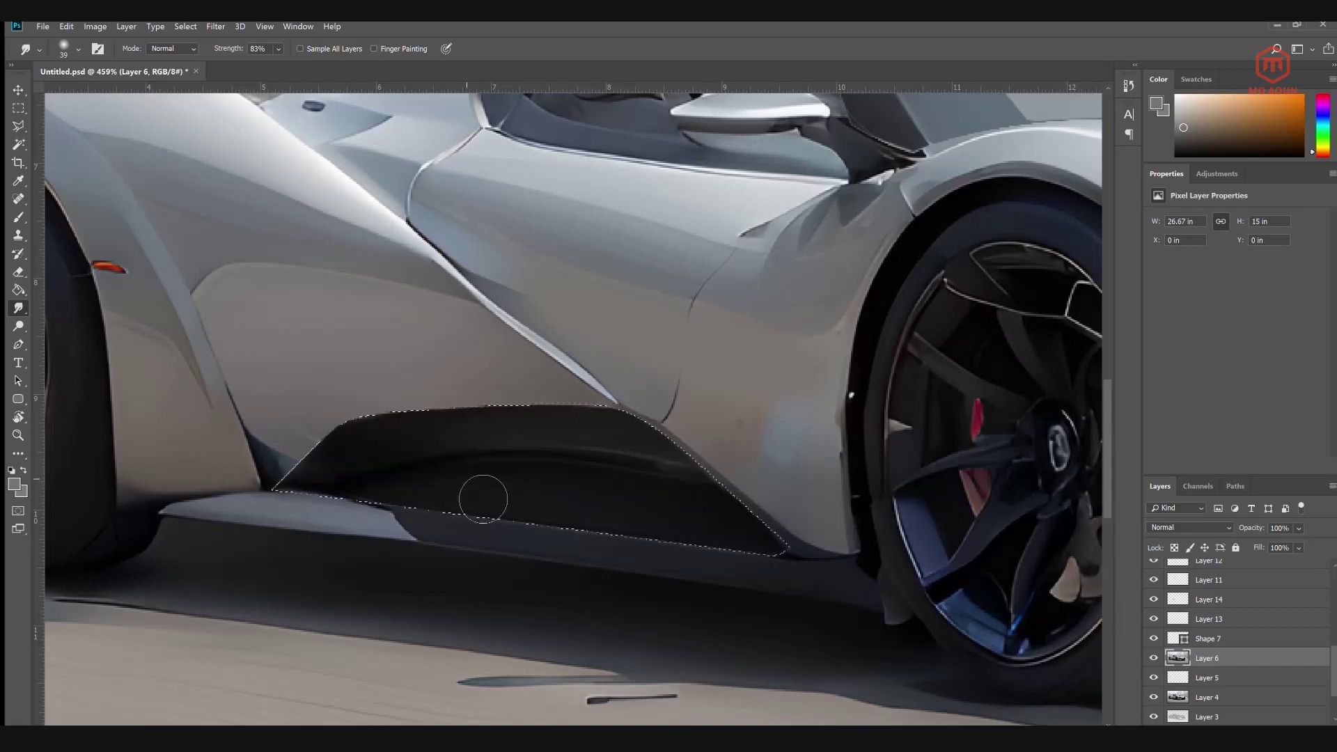
mouse_move(717, 480)
mouse_down()
mouse_move(454, 493)
mouse_move(476, 462)
mouse_move(360, 476)
mouse_move(325, 527)
mouse_up()
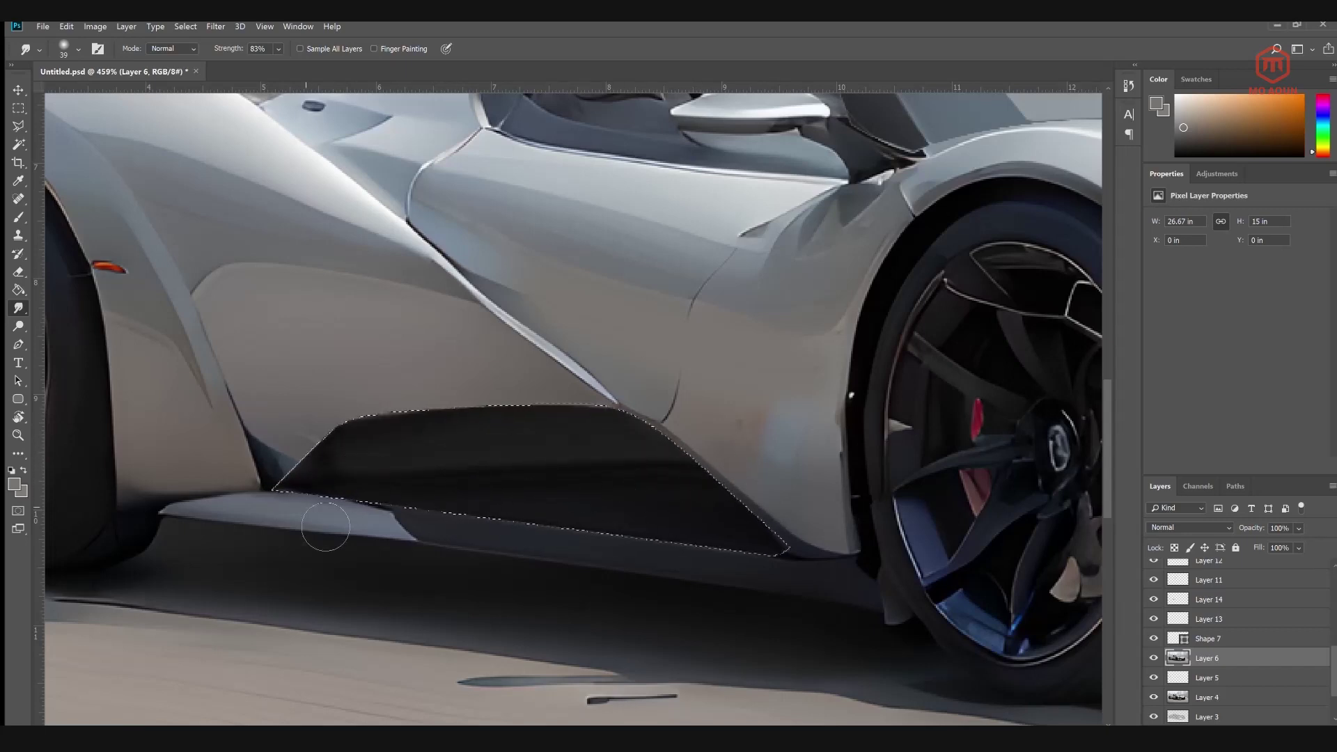
Invert the intake selection and paint body grey over the old dark edge behind the intake on a new layer, at 28% brush opacity
click(189, 30)
click(198, 89)
mouse_move(298, 468)
mouse_down()
mouse_move(307, 454)
mouse_move(284, 457)
mouse_move(293, 469)
mouse_up()
click(18, 181)
click(277, 457)
key(ctrl+alt+shift+n)
click(18, 217)
drag(231, 348, 282, 470)
alt+click(325, 437)
alt+click(325, 437)
drag(297, 50, 263, 63)
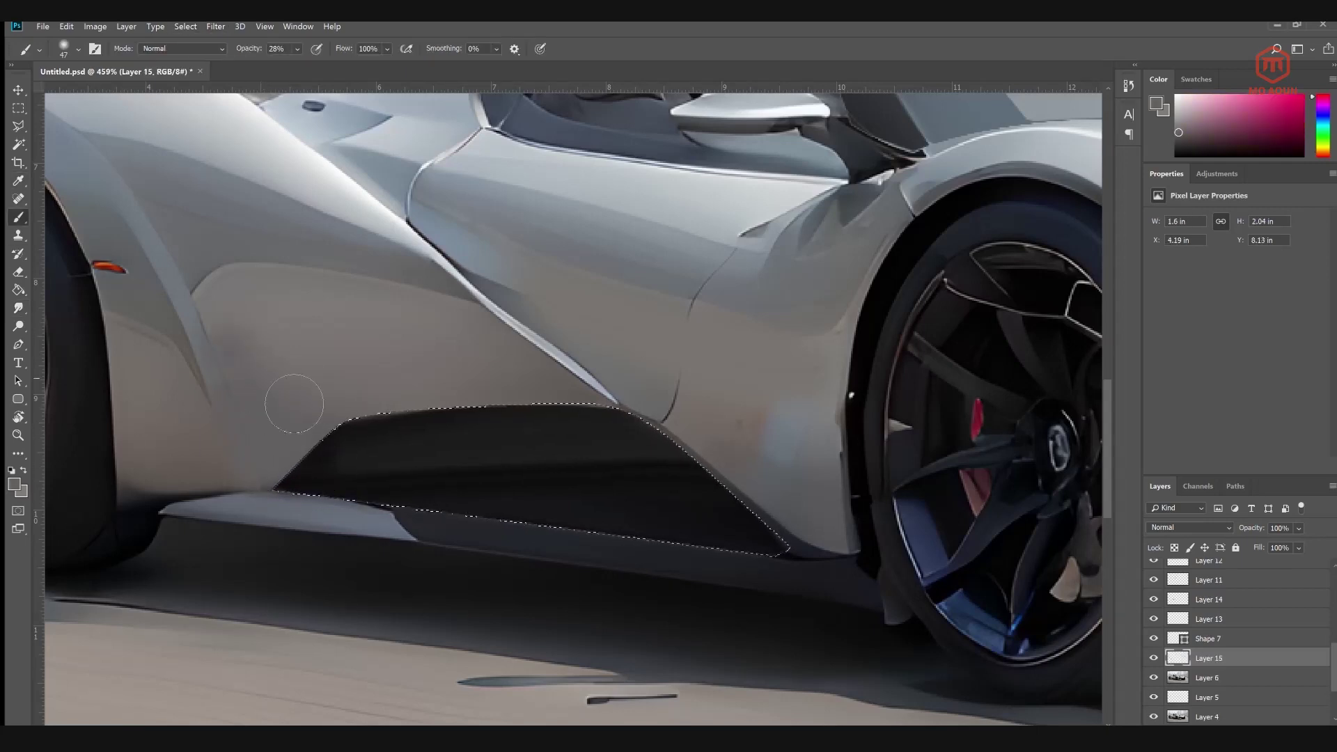
mouse_move(222, 315)
mouse_down()
mouse_move(224, 409)
mouse_move(171, 489)
mouse_up()
alt+click(313, 403)
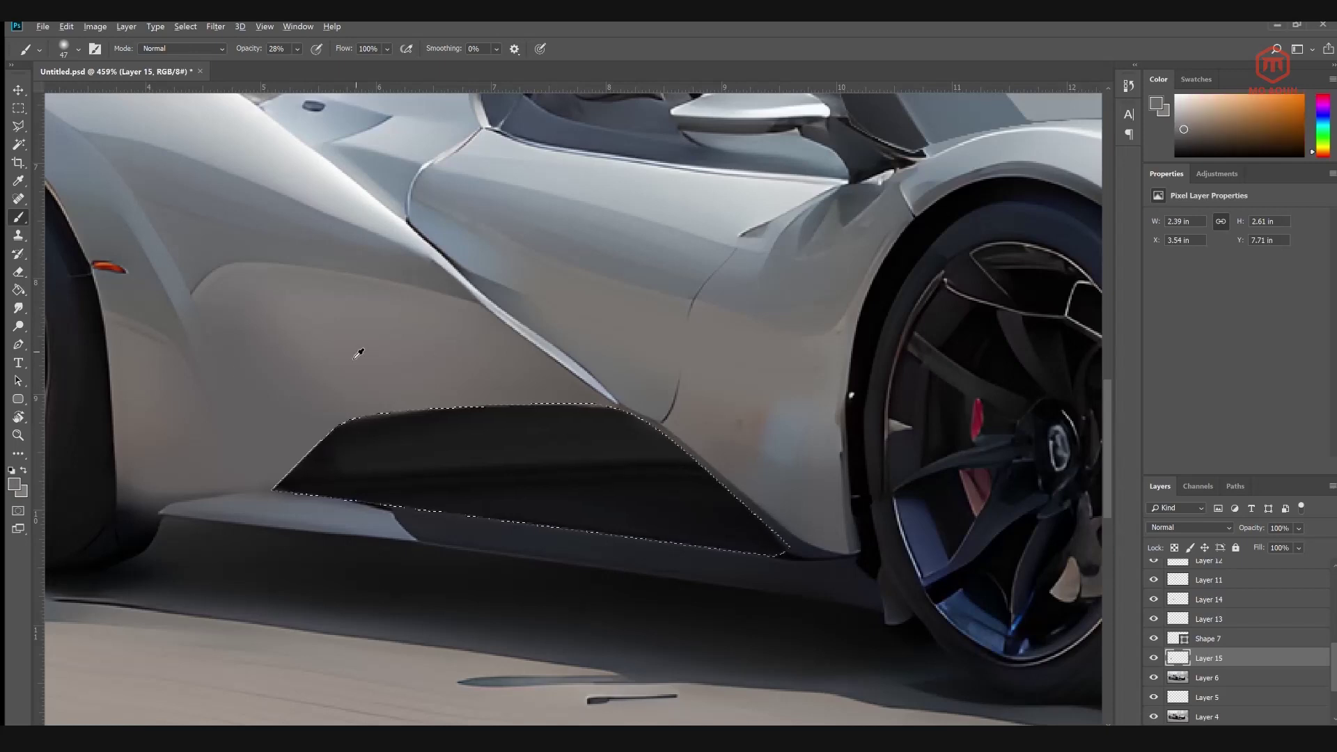
Enlarge the intake selection outward and darken it with a Levels adjustment, setting the white output level to 172
click(1247, 639)
key(m)
click(1155, 639)
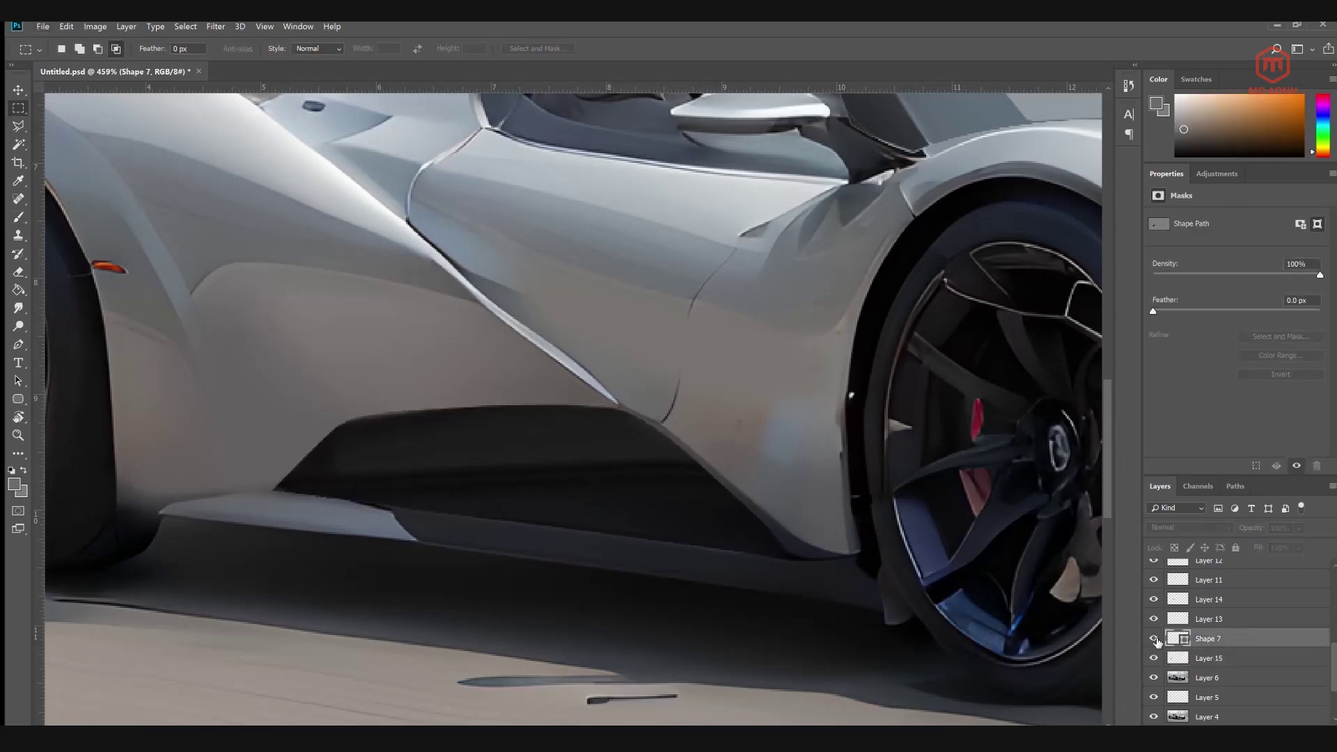
click(1155, 639)
right_click(557, 453)
click(606, 607)
drag(790, 404, 829, 392)
key(Return)
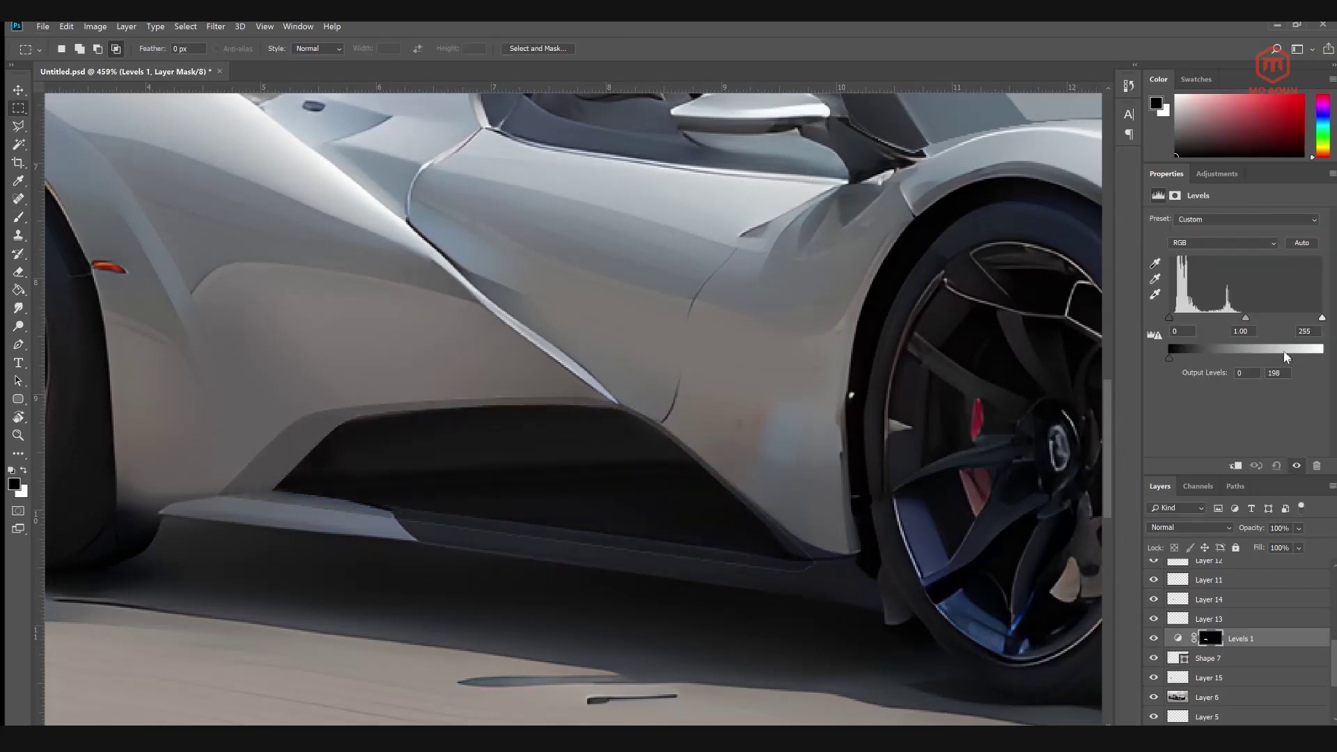
Select the gap between the seats and the windshield pillar with the lasso and paint it light grey-blue on a new layer
scroll(226, 487, down, 4)
scroll(396, 471, up, 3)
scroll(557, 474, right, 5)
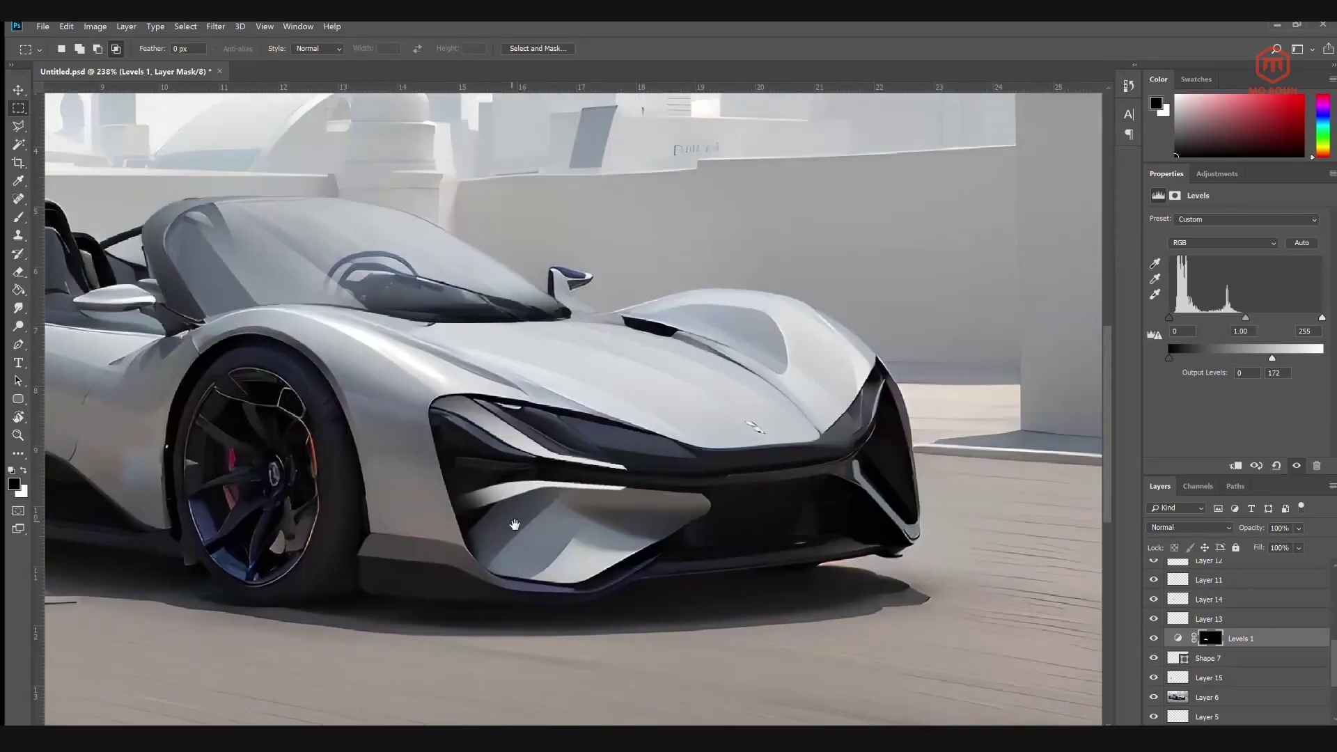
scroll(748, 481, up, 2)
mouse_move(364, 241)
mouse_down()
mouse_move(630, 484)
mouse_move(512, 598)
mouse_up()
scroll(585, 372, up, 5)
key(l)
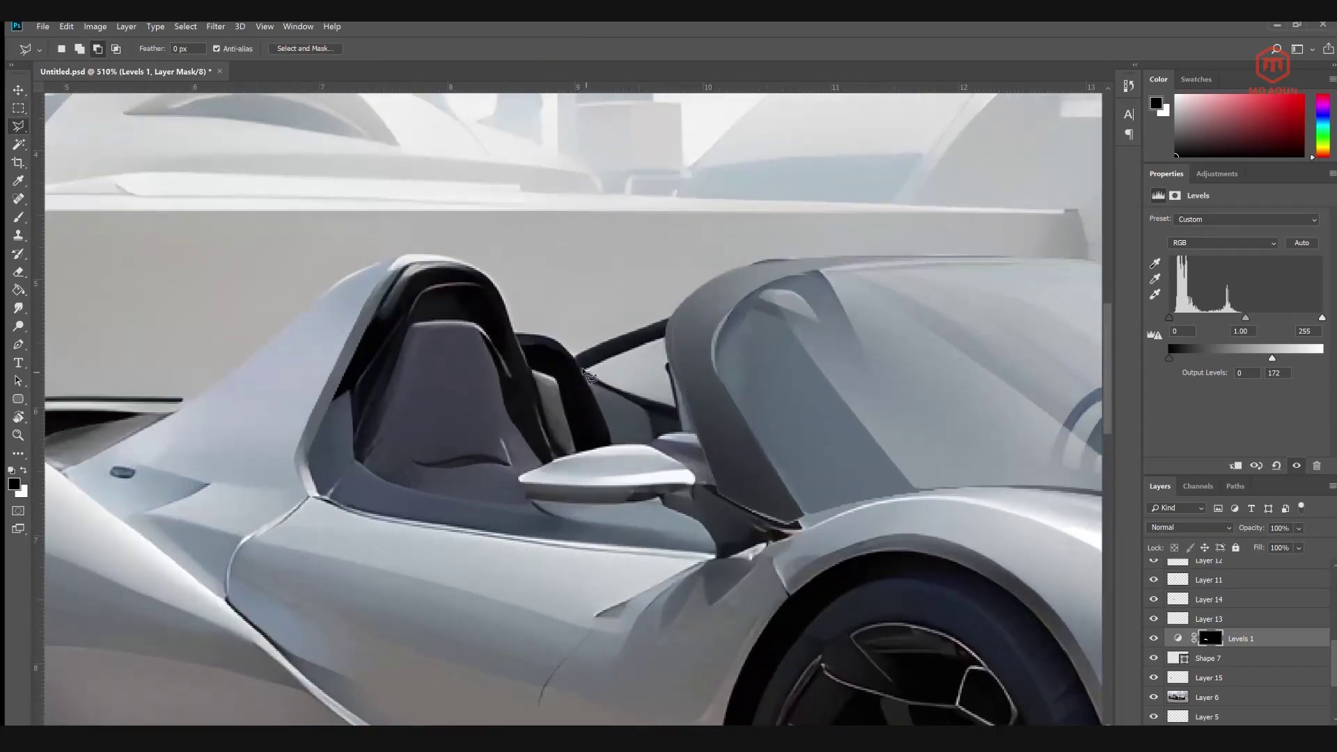
click(18, 217)
key(ctrl+shift+alt+n)
mouse_move(669, 342)
mouse_down()
mouse_move(627, 391)
mouse_move(675, 376)
mouse_move(683, 411)
mouse_up()
alt+click(299, 367)
key(m)
key(ctrl+d)
Outline the cockpit opening's rim with the Pen tool and paint that selection dark blue-grey on a new layer
key(p)
click(710, 538)
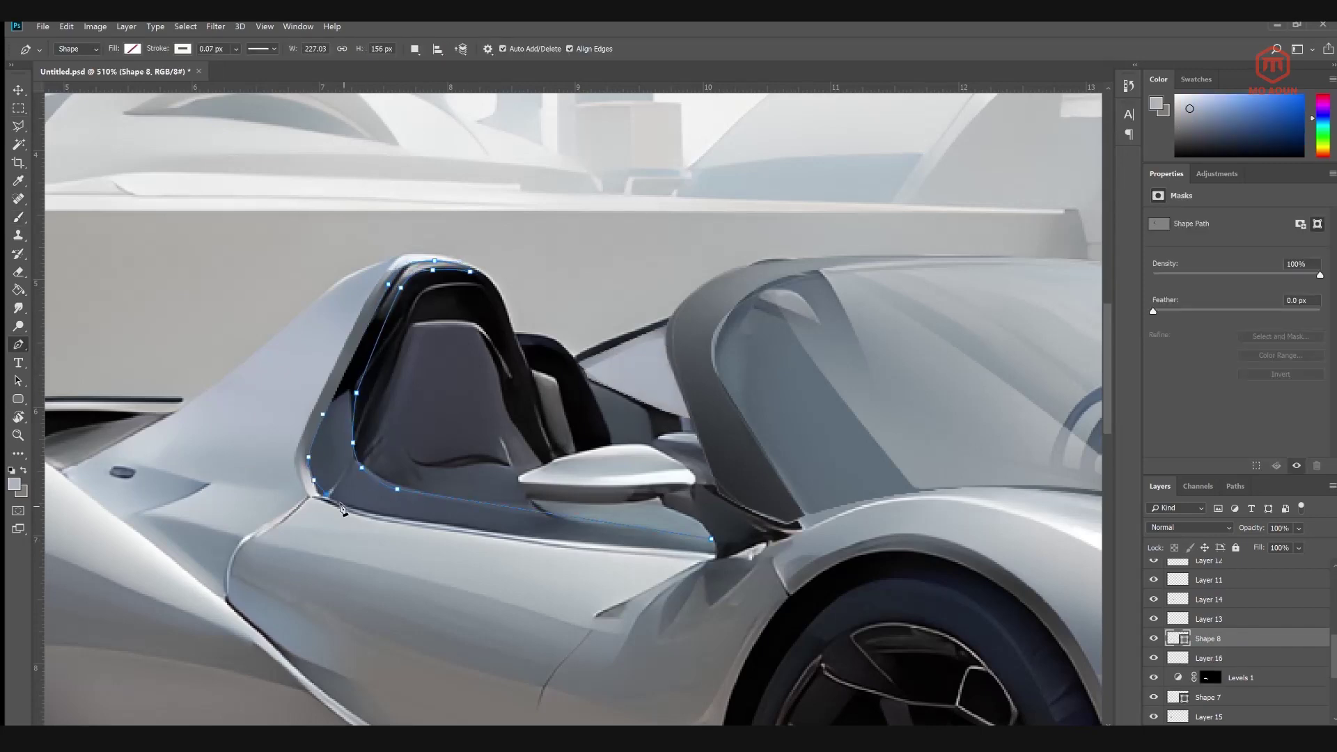
key(ctrl+shift+alt+n)
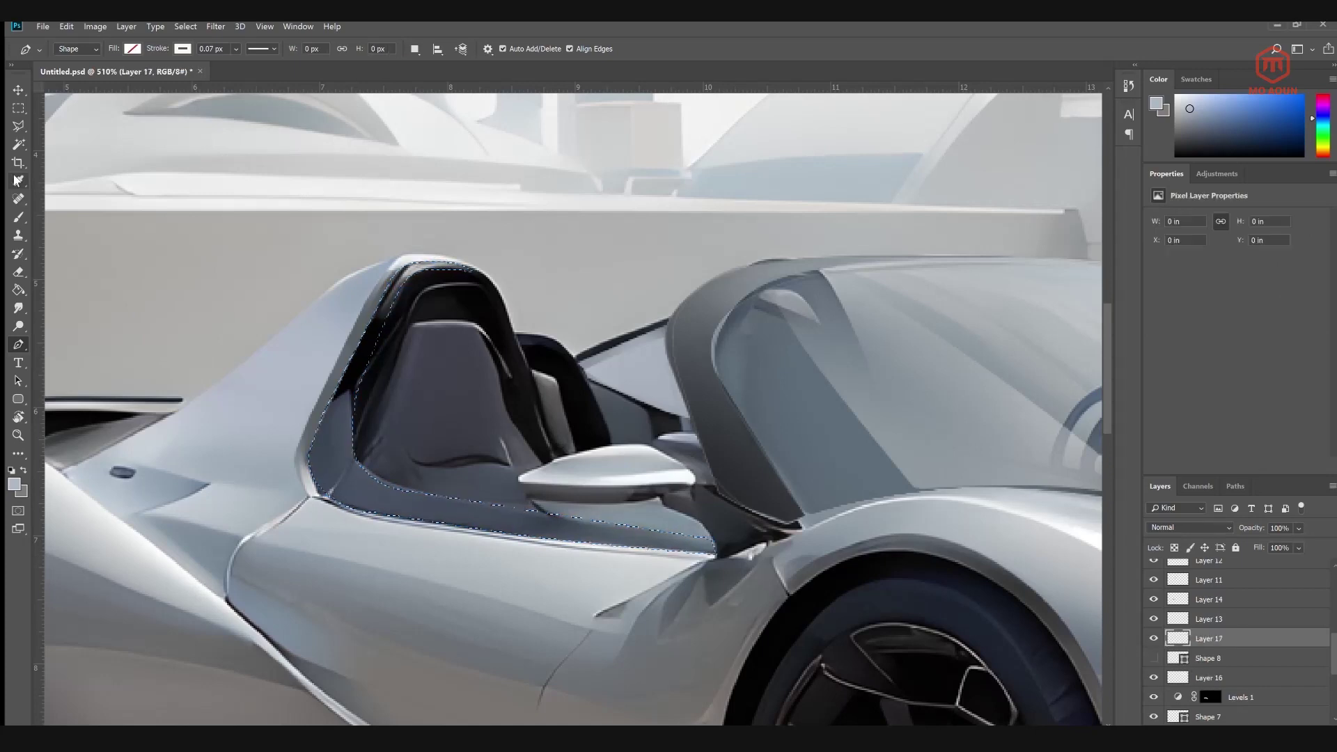
click(18, 218)
alt+click(373, 475)
mouse_move(711, 546)
mouse_down()
mouse_move(655, 540)
mouse_move(341, 374)
mouse_up()
drag(401, 418, 390, 299)
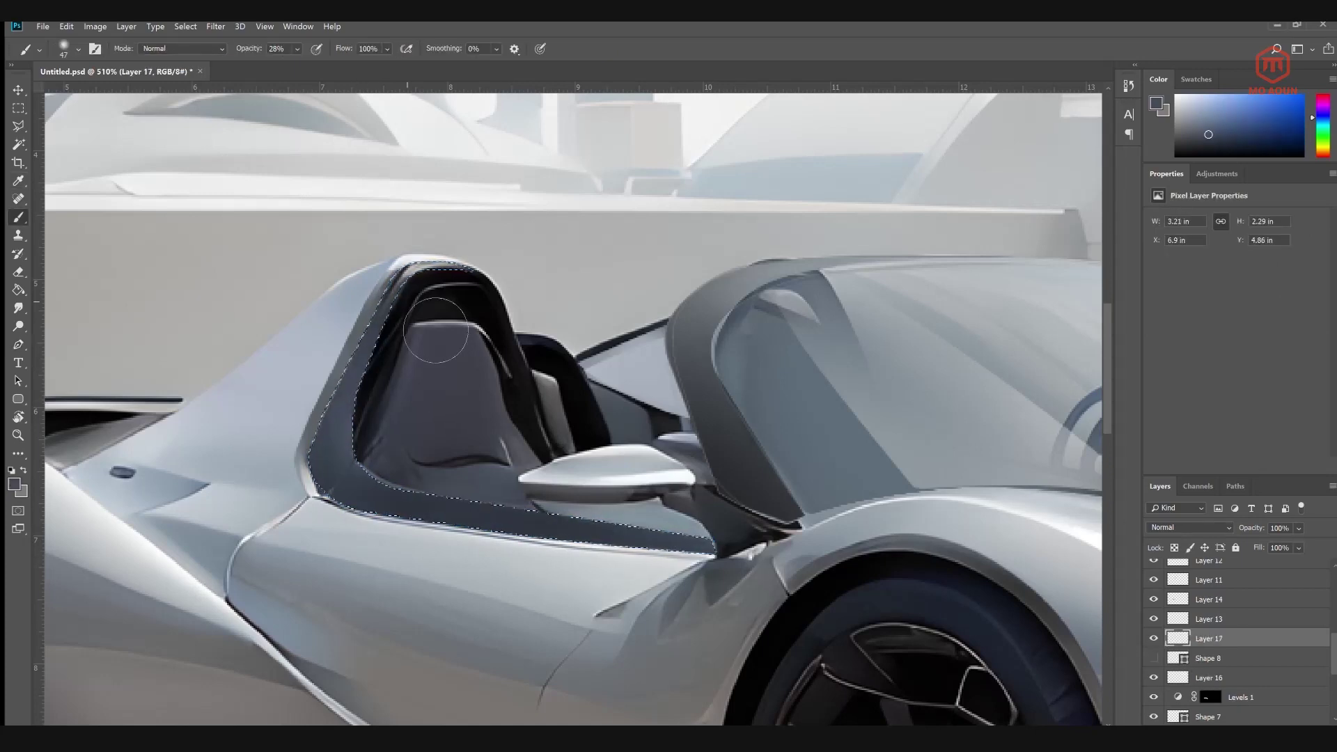
key(ctrl+d)
key(m)
Duplicate the white headlight strip of Layer 12 and move the copy toward the car's far front corner
scroll(313, 411, down, 5)
drag(836, 487, 502, 397)
scroll(775, 554, down, 3)
scroll(948, 480, up, 7)
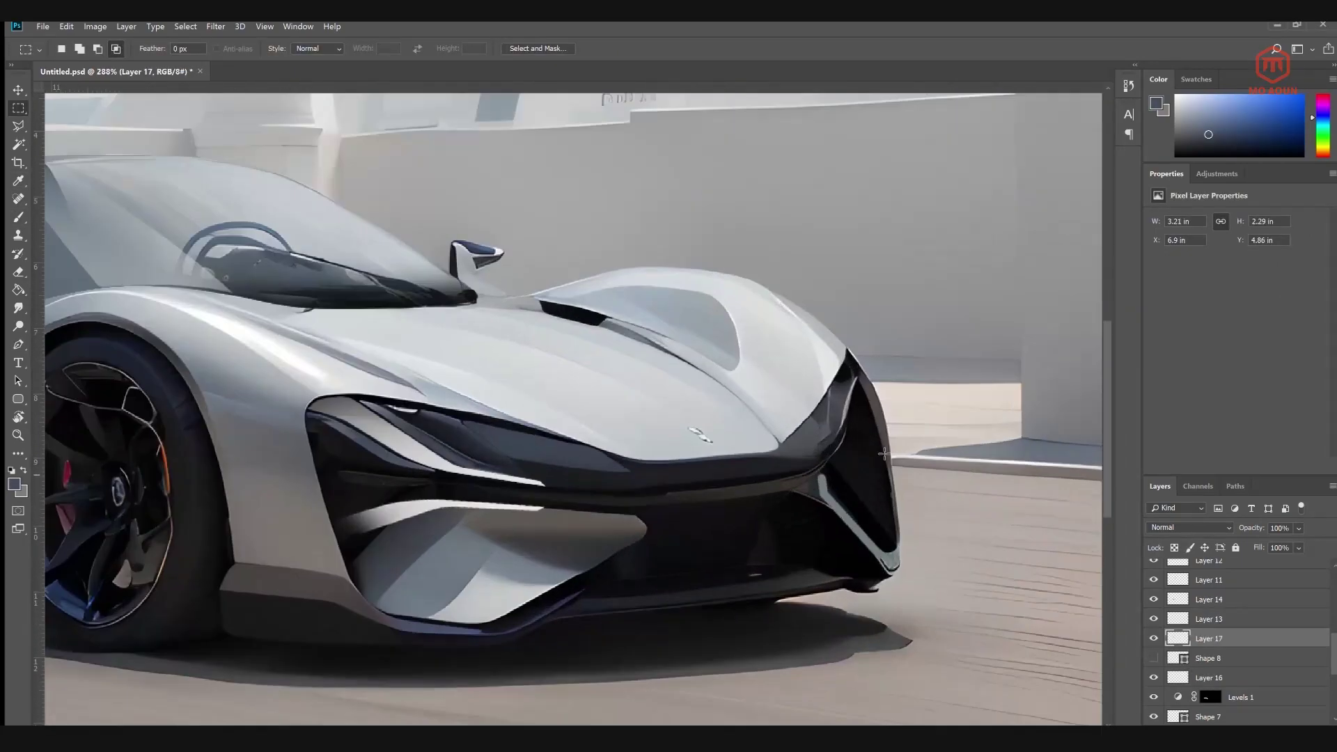
key(v)
click(488, 477)
drag(487, 477, 727, 502)
Scale, rotate and warp the strip copy to follow the edge of the far headlight beside the dark intake
key(ctrl+t)
drag(697, 463, 847, 411)
drag(699, 413, 845, 407)
drag(938, 412, 872, 401)
scroll(857, 403, up, 6)
drag(863, 472, 841, 456)
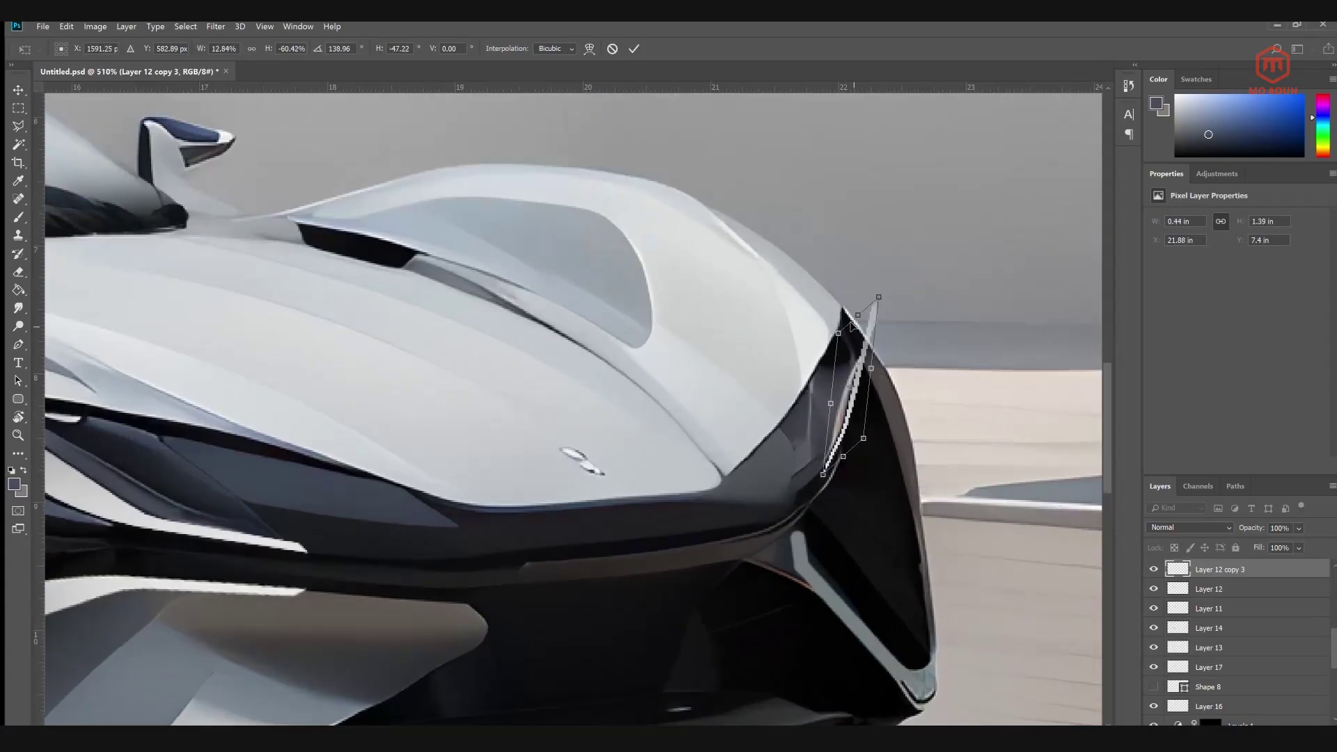
scroll(867, 356, up, 2)
mouse_move(815, 383)
mouse_down()
mouse_move(775, 390)
mouse_move(808, 404)
mouse_up()
click(589, 49)
key(Return)
Duplicate the lower bumper panel's white strip onto the far intake and transform the copy to a small angled accent
scroll(721, 523, down, 4)
scroll(717, 519, down, 6)
click(766, 541)
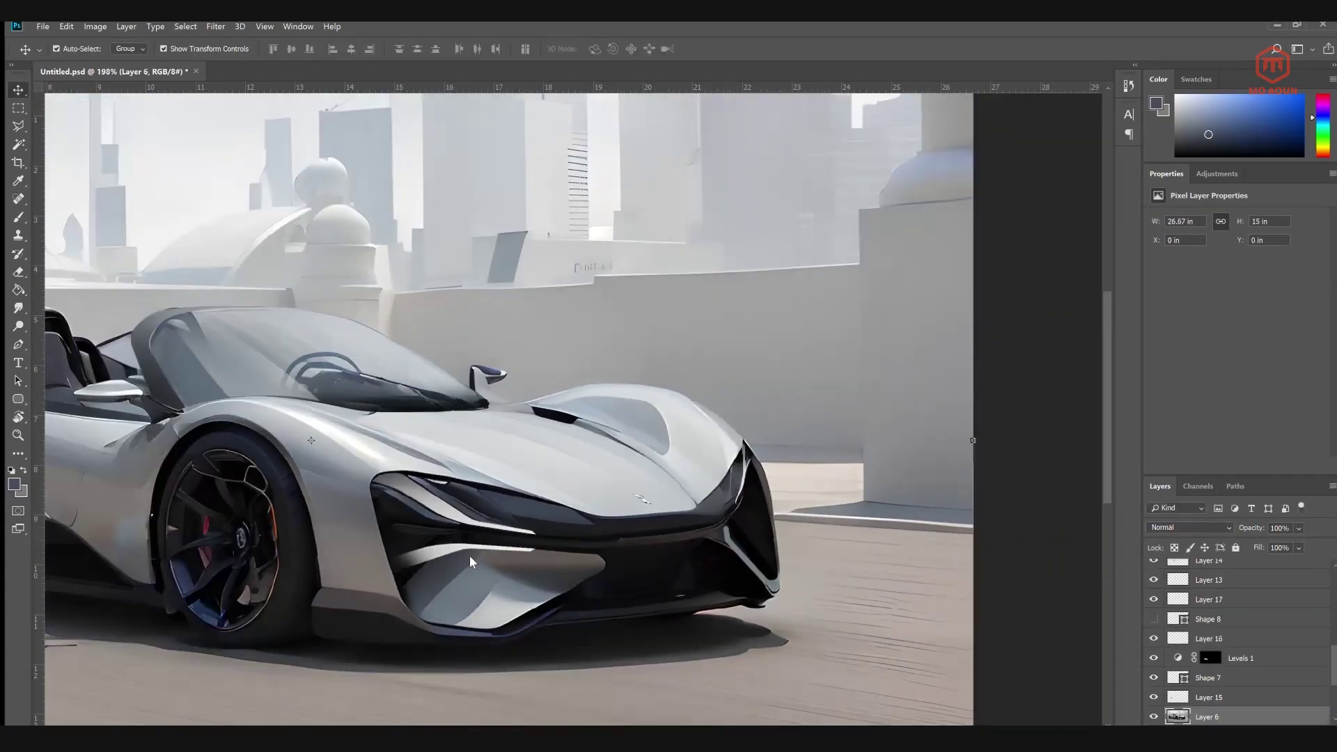
alt+drag(470, 555, 710, 538)
scroll(786, 548, up, 6)
key(ctrl+t)
drag(463, 533, 710, 533)
ctrl+drag(761, 533, 730, 442)
key(Return)
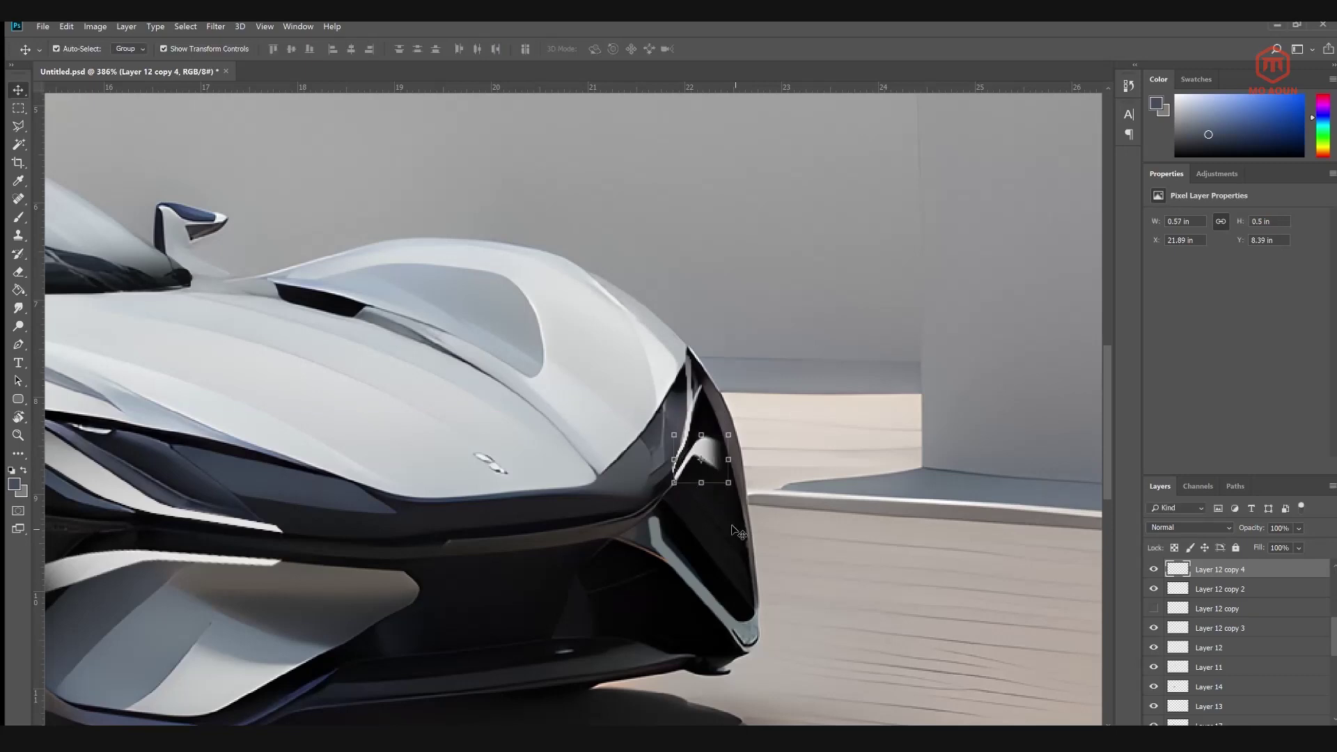
Reposition the small accent above the far intake's diagonal strut and warp it to the intake's shape
click(907, 483)
scroll(907, 483, down, 11)
scroll(906, 477, up, 8)
drag(906, 443, 870, 495)
scroll(937, 490, up, 6)
click(589, 49)
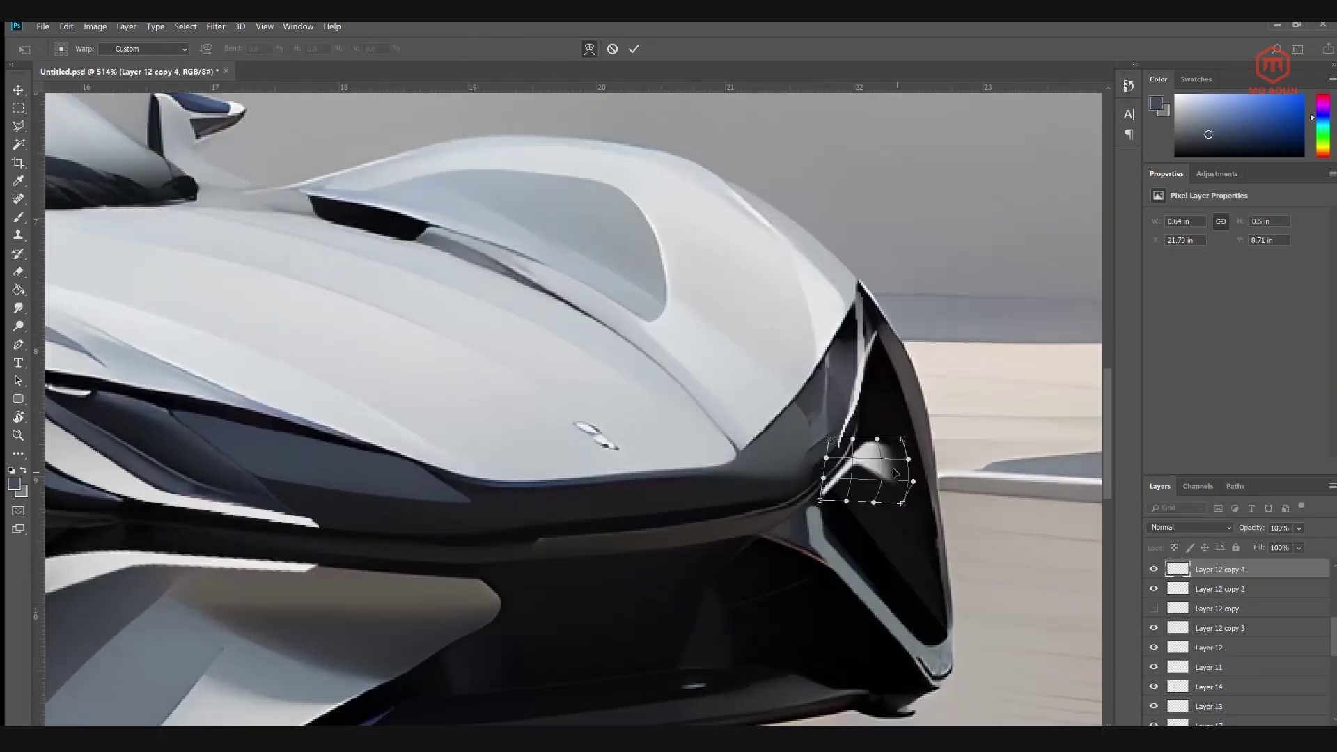
drag(901, 445, 916, 451)
key(Return)
Select a narrow strip along the inner edge of the far intake's diagonal strut with the lasso and paint it black at 59% opacity
ctrl+click(735, 540)
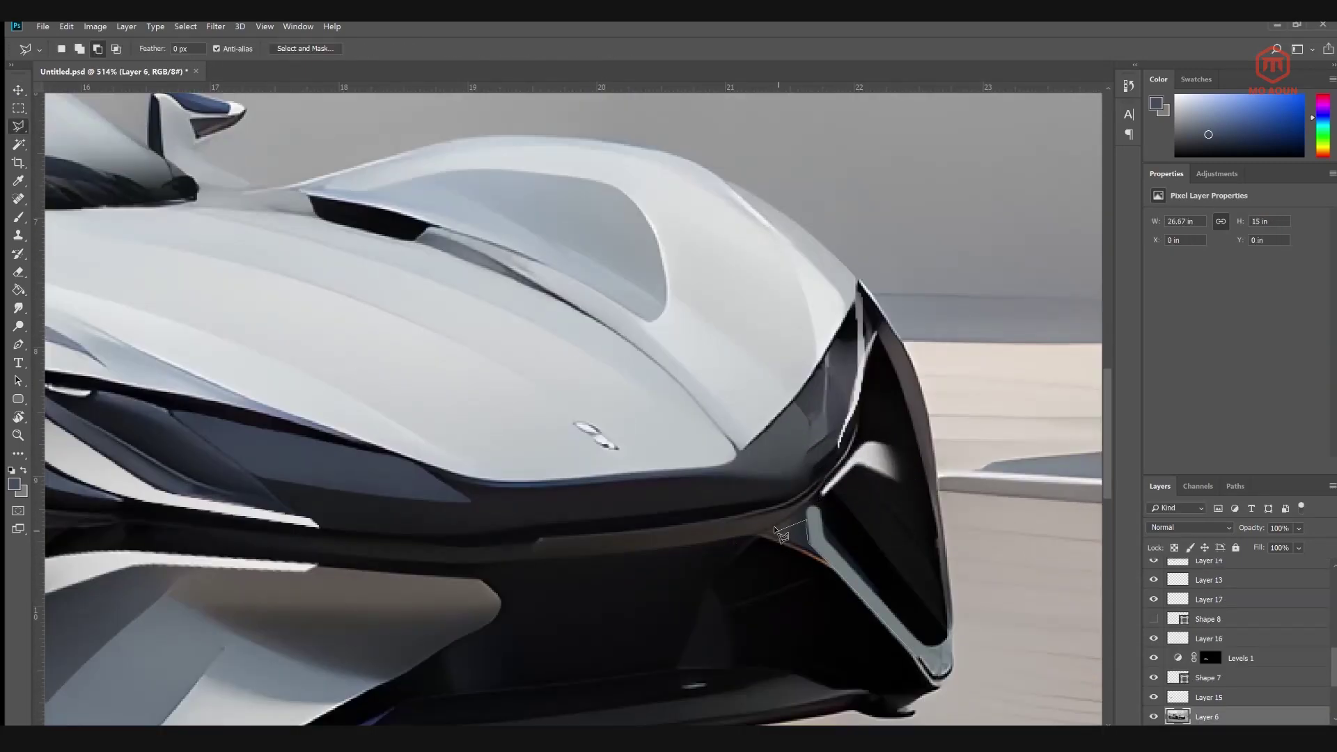
key(Escape)
double_click(917, 649)
key(b)
key(d)
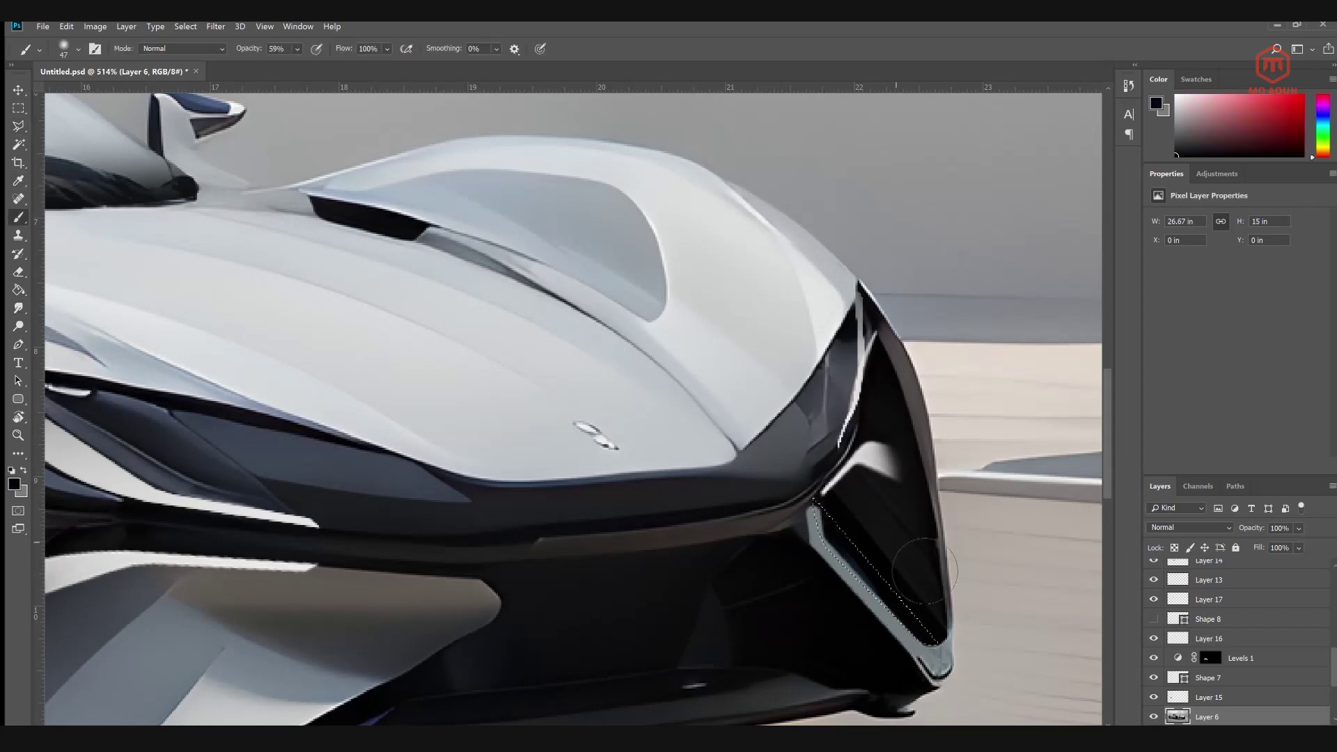
scroll(662, 468, down, 1)
scroll(1274, 698, up, 5)
scroll(1274, 699, down, 3)
click(1260, 608)
click(1304, 731)
drag(774, 484, 790, 512)
scroll(1263, 605, up, 3)
click(1262, 570)
key(ctrl+d)
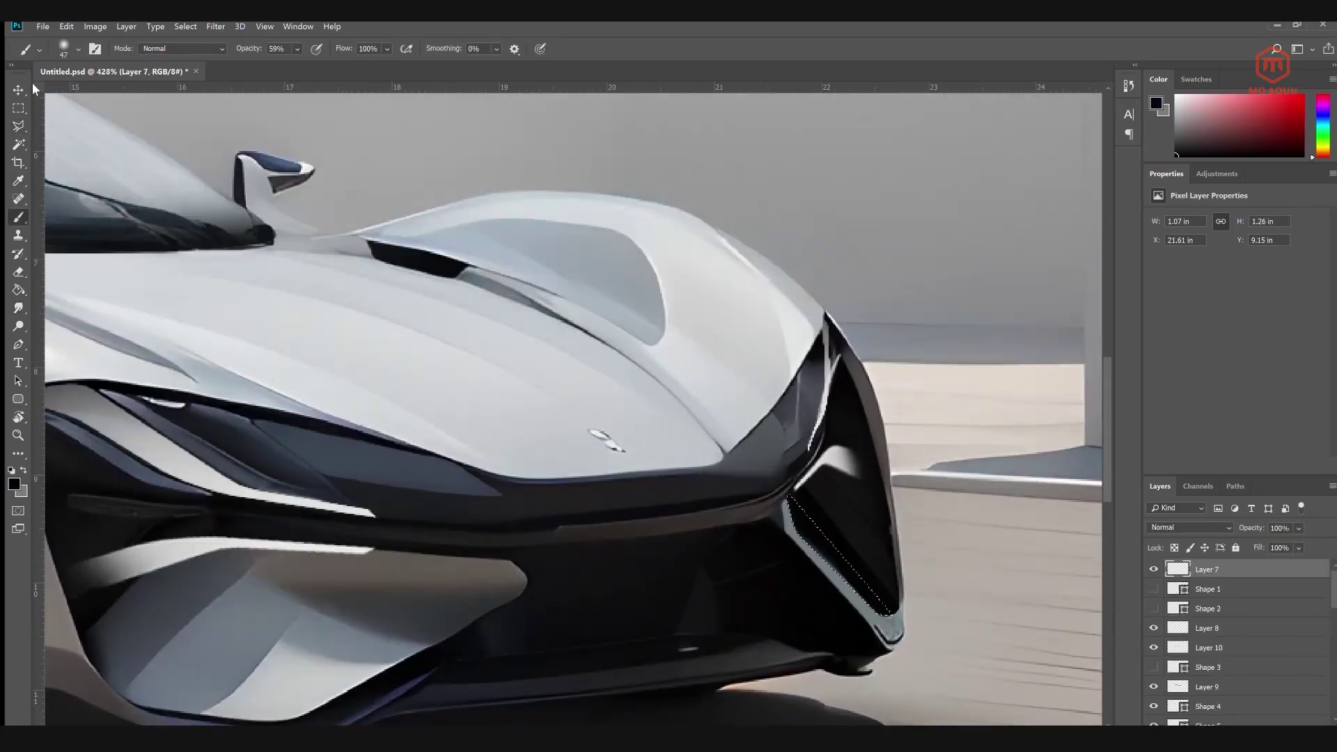
Paint a light sampled-grey highlight inside the curved selection above the side intake on Layer 19, and clear the selection
click(18, 107)
scroll(561, 447, down, 7)
scroll(812, 498, up, 10)
scroll(788, 513, down, 9)
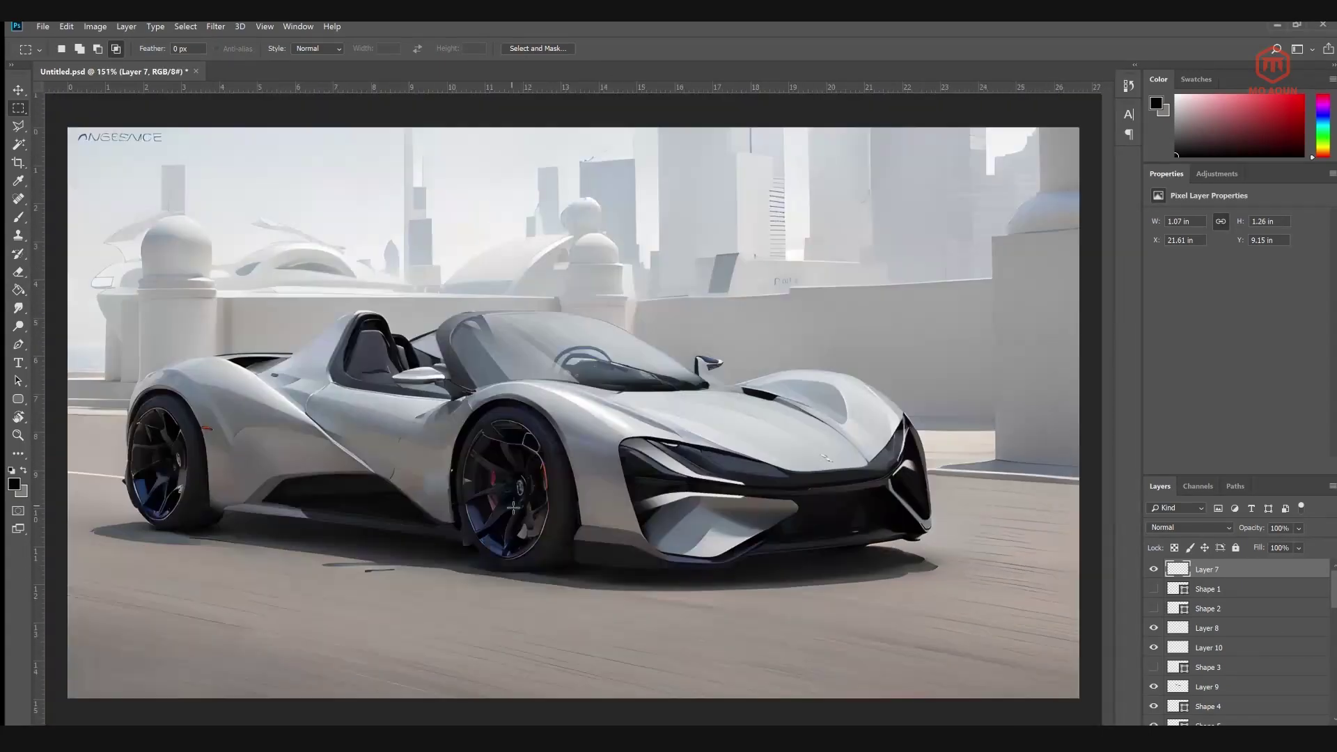
scroll(87, 425, up, 5)
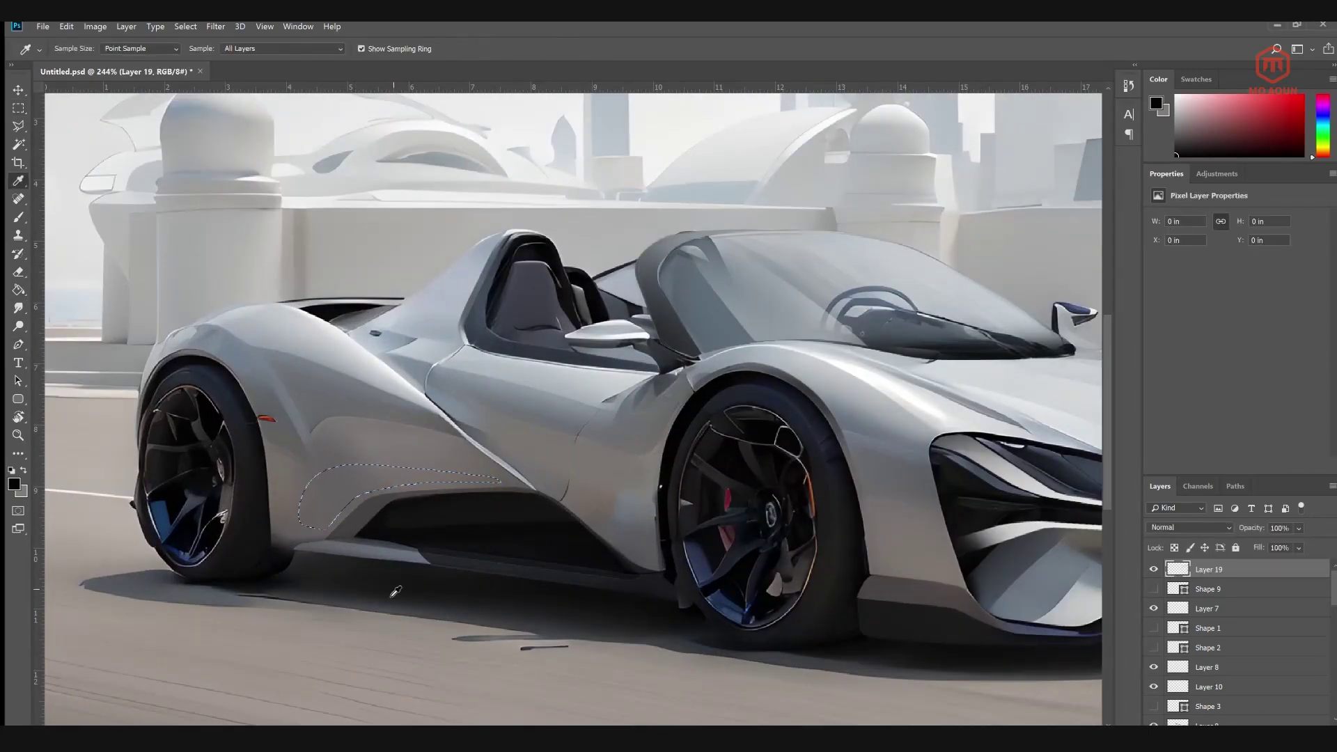
alt+click(394, 592)
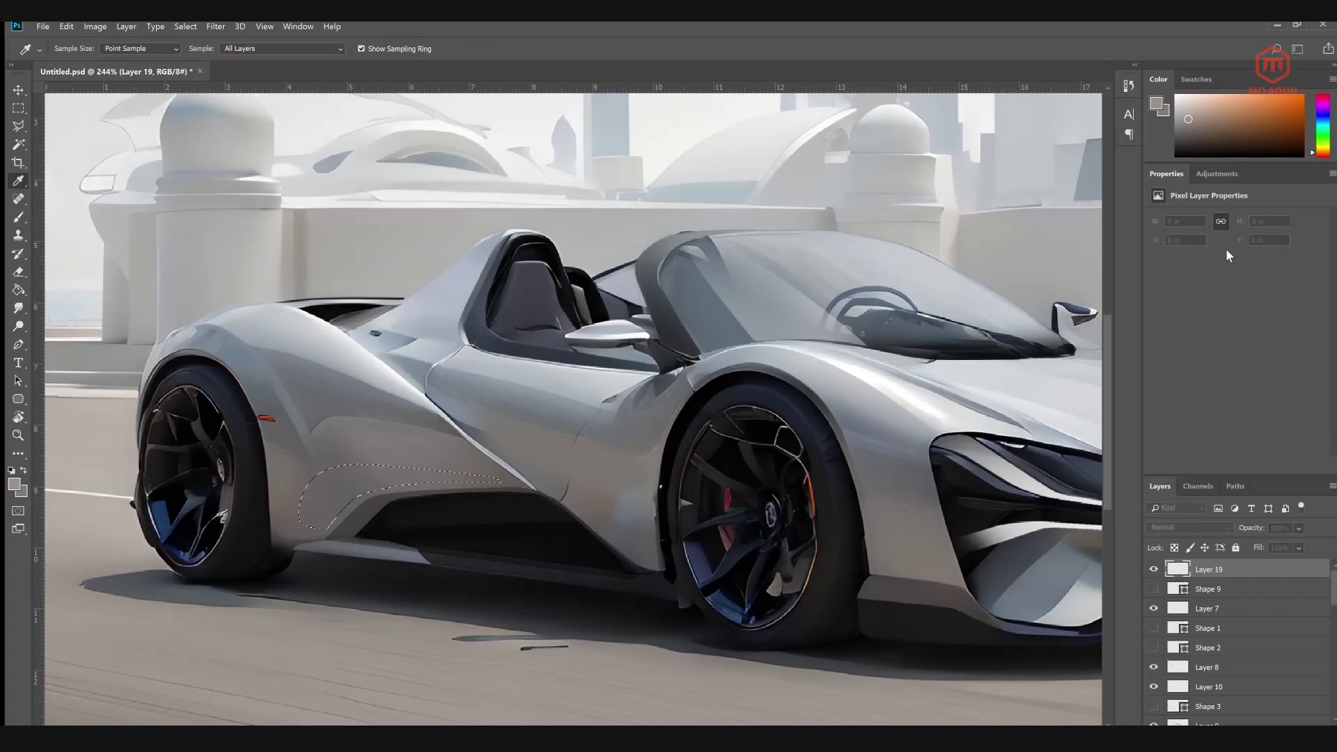
drag(325, 532, 362, 481)
key(ctrl+d)
click(18, 108)
Blur the highlight above the side intake twice to soften its edges
click(215, 27)
click(445, 249)
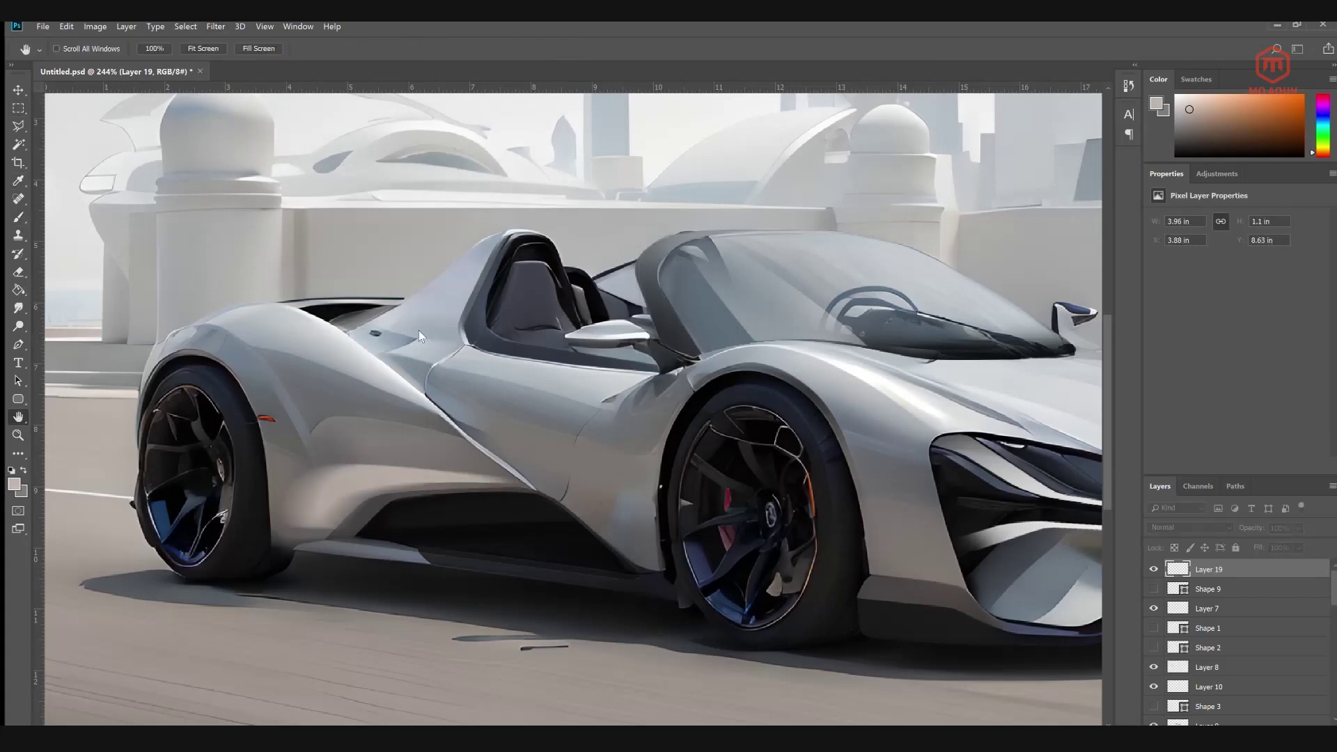
click(538, 148)
click(216, 27)
click(437, 239)
click(538, 148)
Set the highlight layer to Lighter Color at 40% opacity and trim it through a layer mask
click(1190, 528)
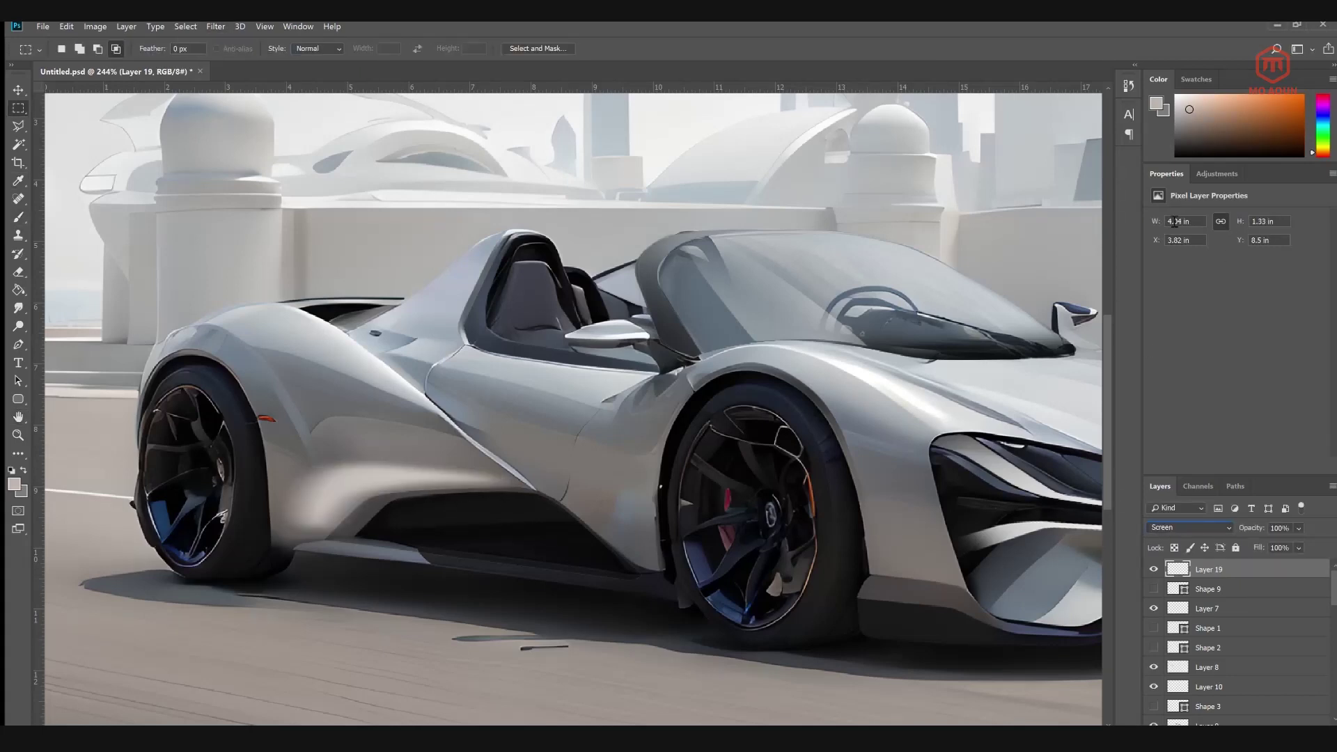
click(1171, 217)
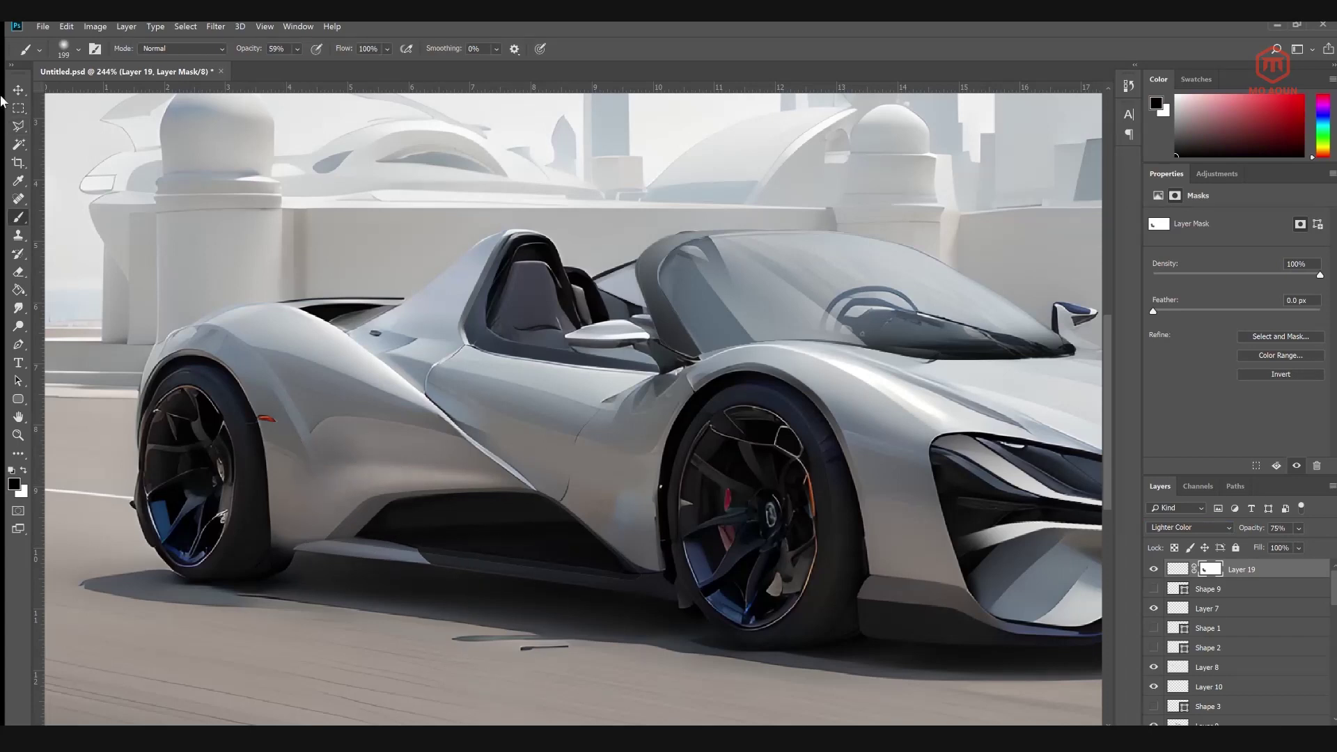
click(517, 488)
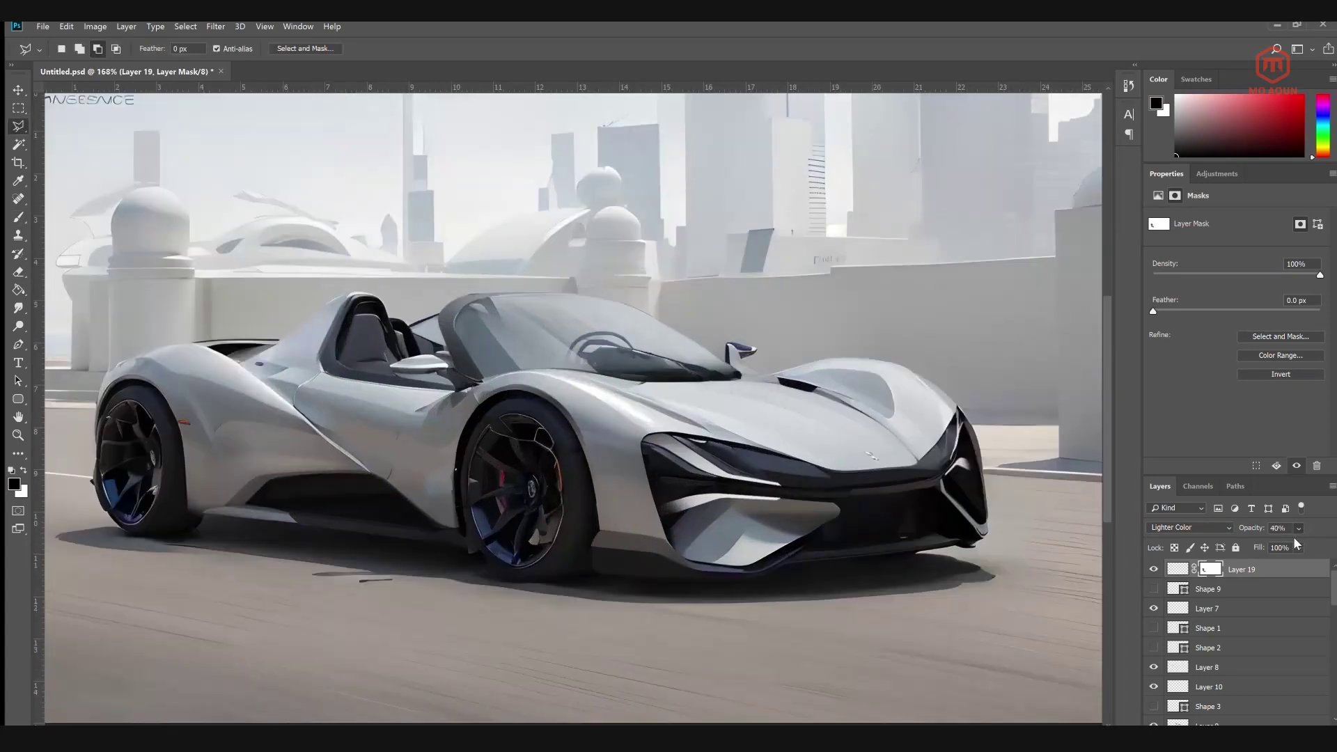
Outline the fairing behind the seats with the Pen tool, giving it a straighter upper edge down to the rear deck
scroll(490, 367, up, 5)
click(271, 398)
drag(488, 271, 512, 262)
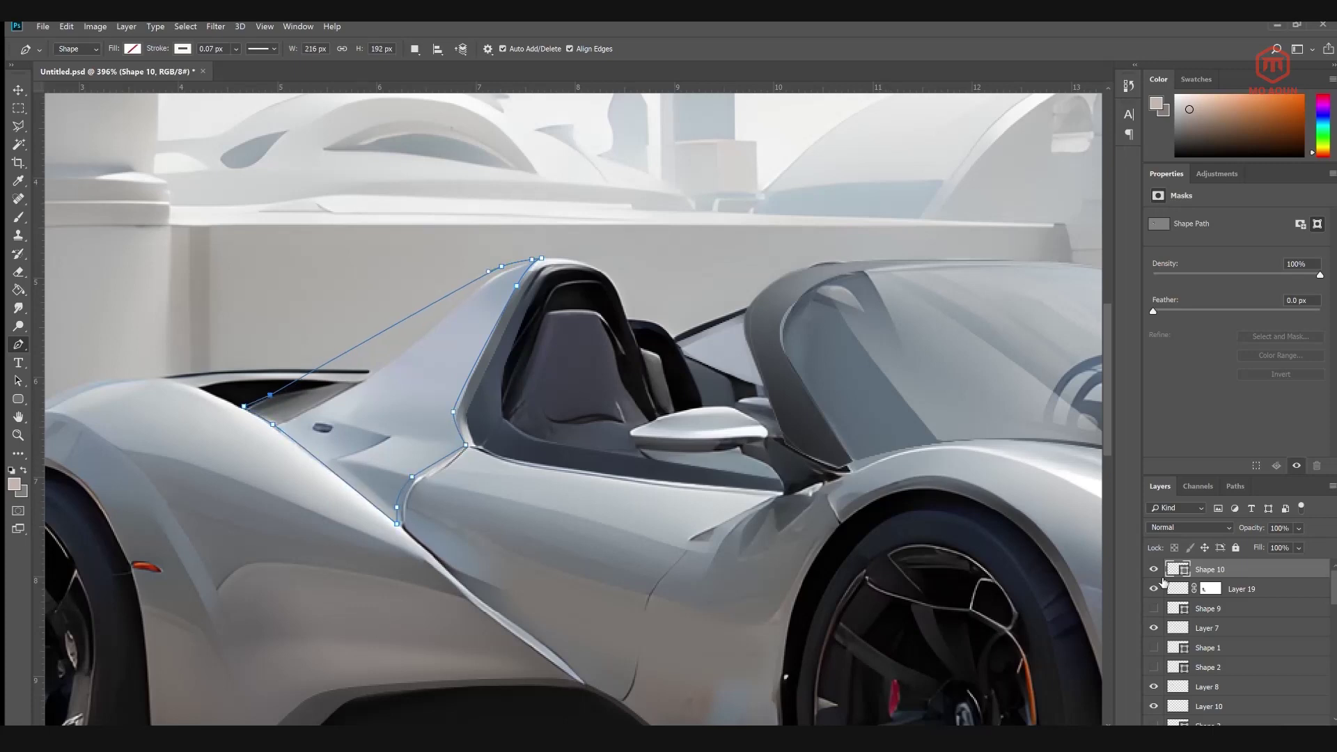
Load the fairing outline as a selection and paint sampled light greys over the fairing on Layer 20 with the Brush tool
ctrl+click(1178, 570)
key(ctrl+shift+alt+n)
key(b)
alt+click(426, 355)
mouse_move(300, 369)
mouse_down()
mouse_move(328, 386)
mouse_move(480, 299)
mouse_up()
alt+click(390, 417)
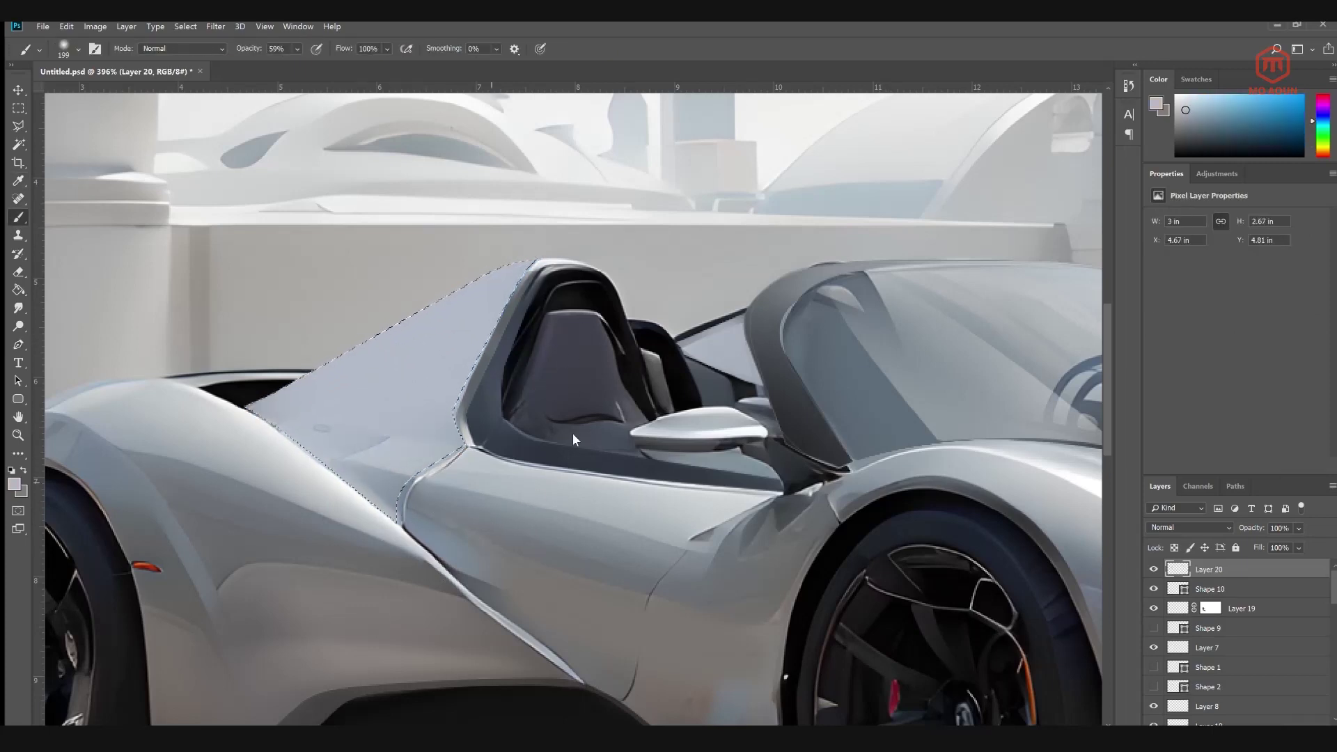
click(298, 48)
mouse_move(313, 430)
mouse_down()
mouse_move(399, 442)
mouse_move(390, 484)
mouse_up()
alt+click(260, 451)
drag(394, 390, 507, 296)
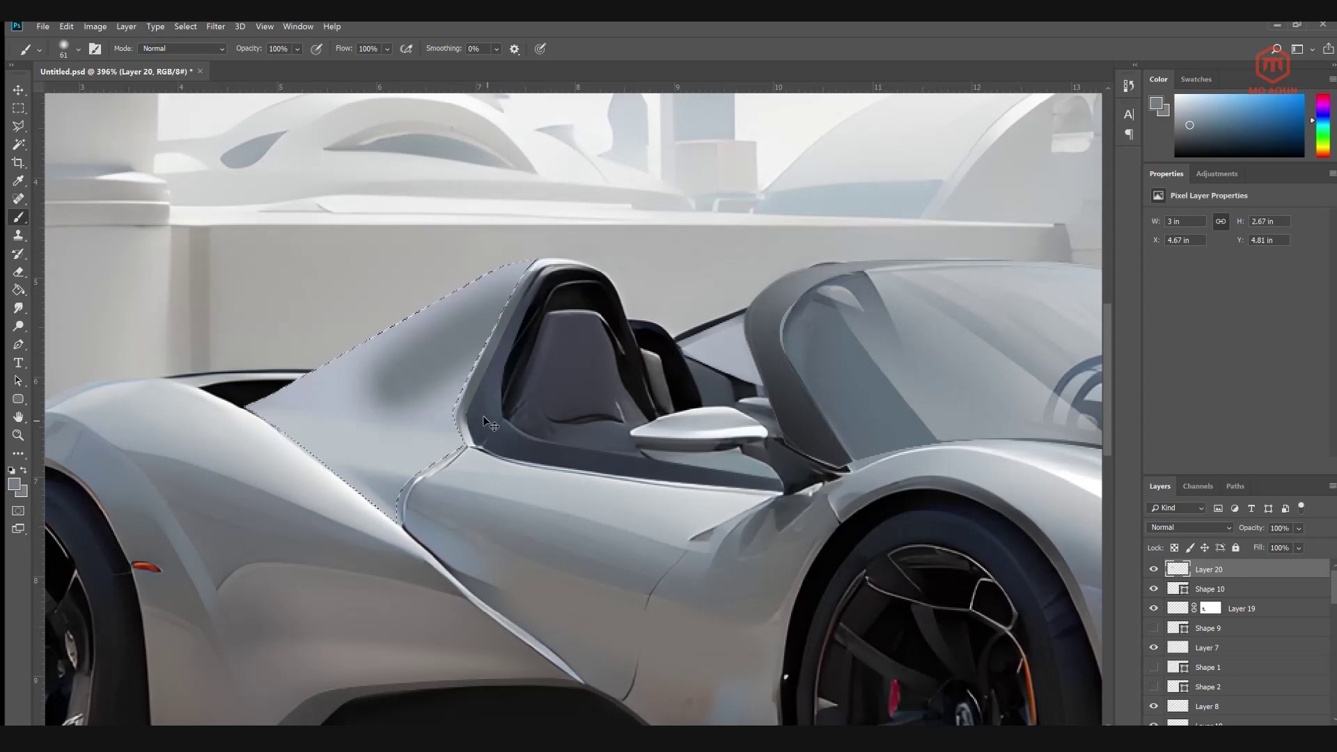
key(ctrl+z)
Paint a sampled light body grey over the fairing's middle and upper area inside the selection, and clear the selection
alt+click(431, 435)
drag(404, 445, 487, 321)
drag(348, 369, 468, 319)
scroll(500, 516, down, 6)
drag(947, 599, 799, 506)
key(m)
key(ctrl+d)
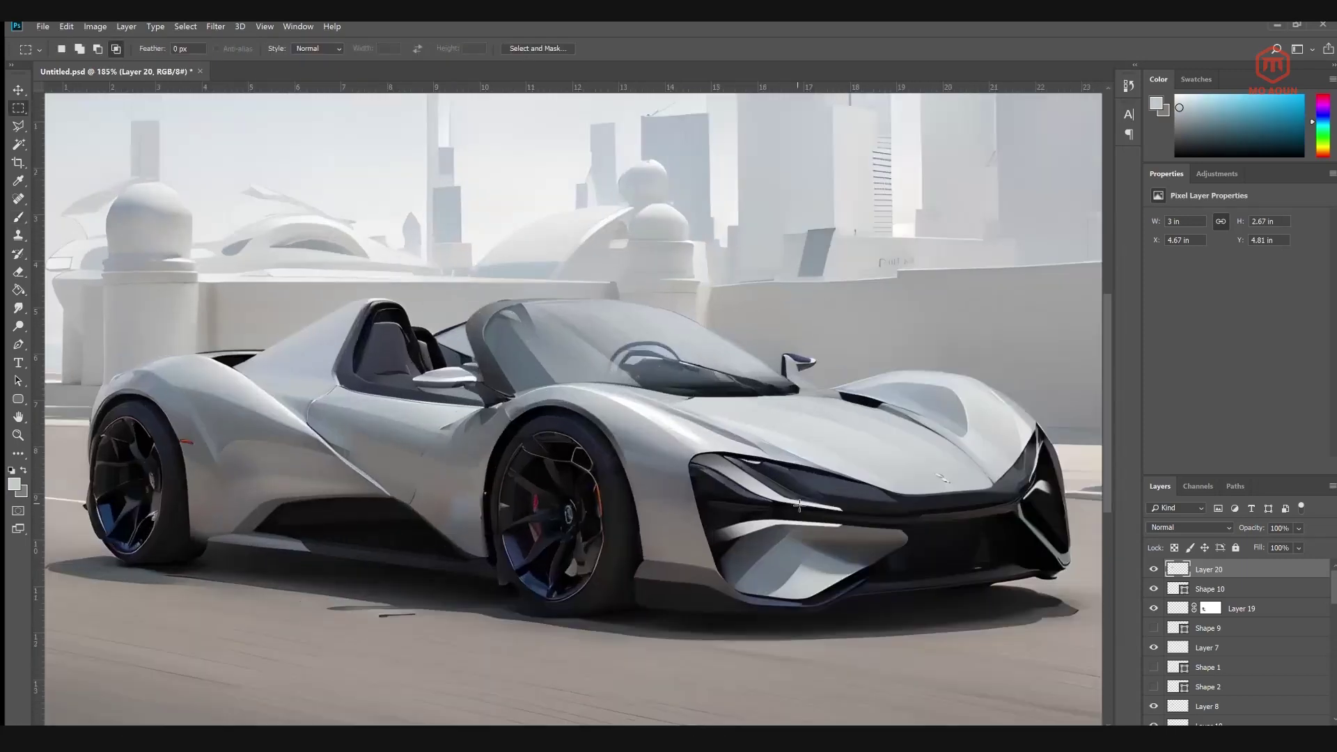
Outline the side panel with the Pen tool, running from the rear deck opening down along the diagonal body crease
scroll(232, 344, up, 8)
key(p)
click(192, 378)
drag(246, 405, 274, 421)
drag(571, 667, 581, 675)
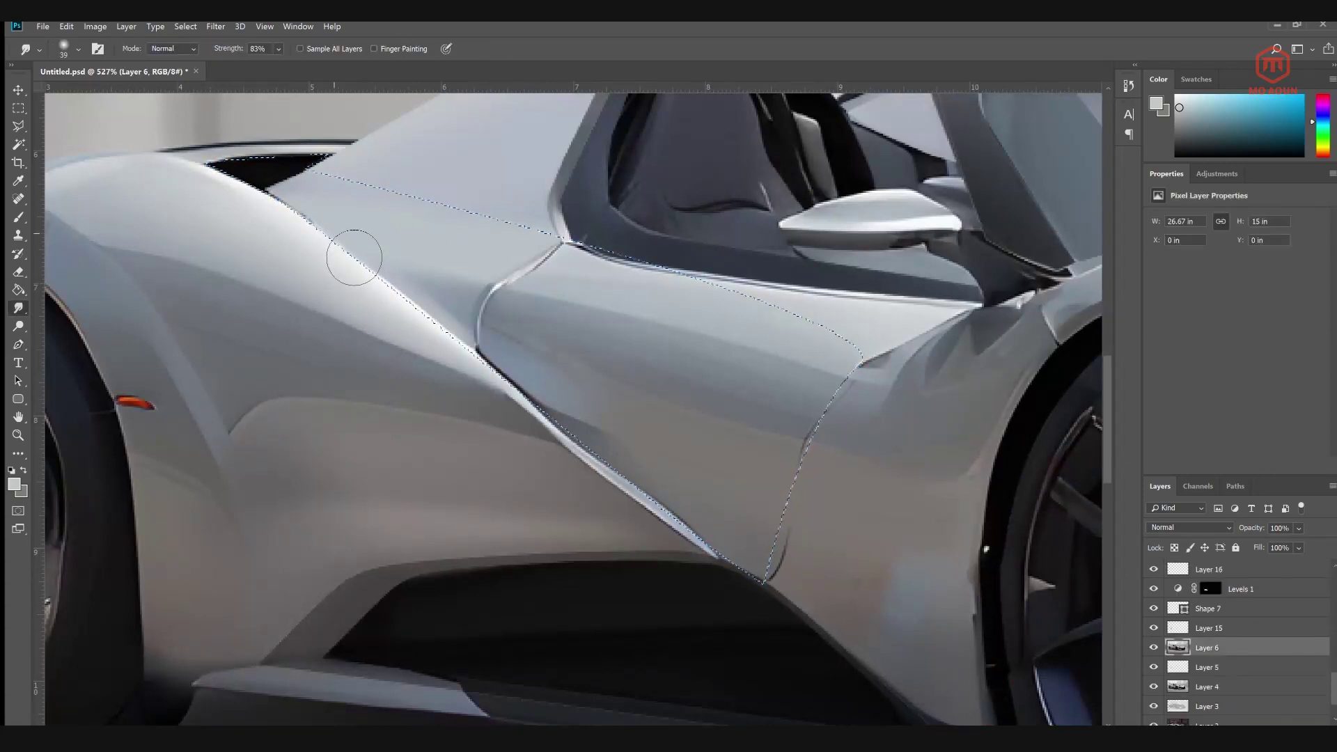
Smudge the bodywork on Layer 6 along the selection's diagonal edge into a clean, sharp crease
drag(355, 258, 676, 519)
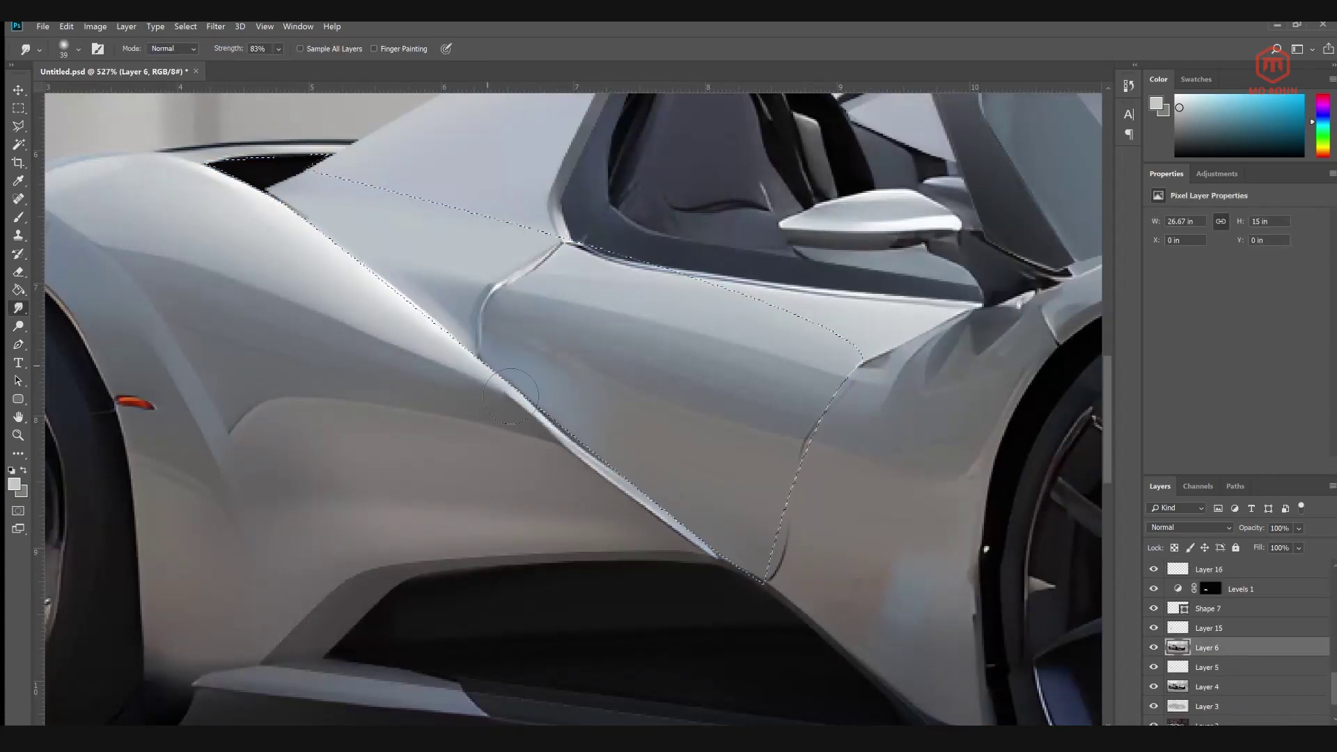
drag(339, 248, 712, 551)
drag(621, 484, 714, 555)
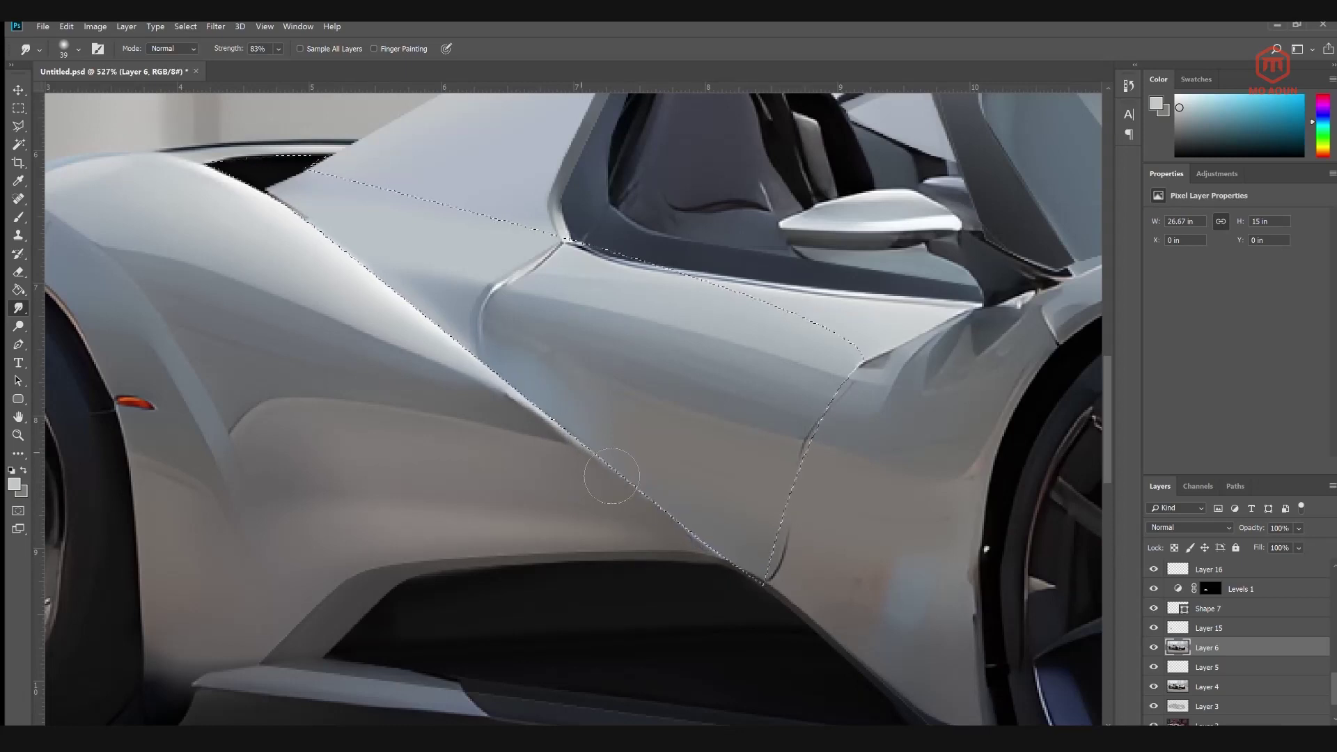
key(m)
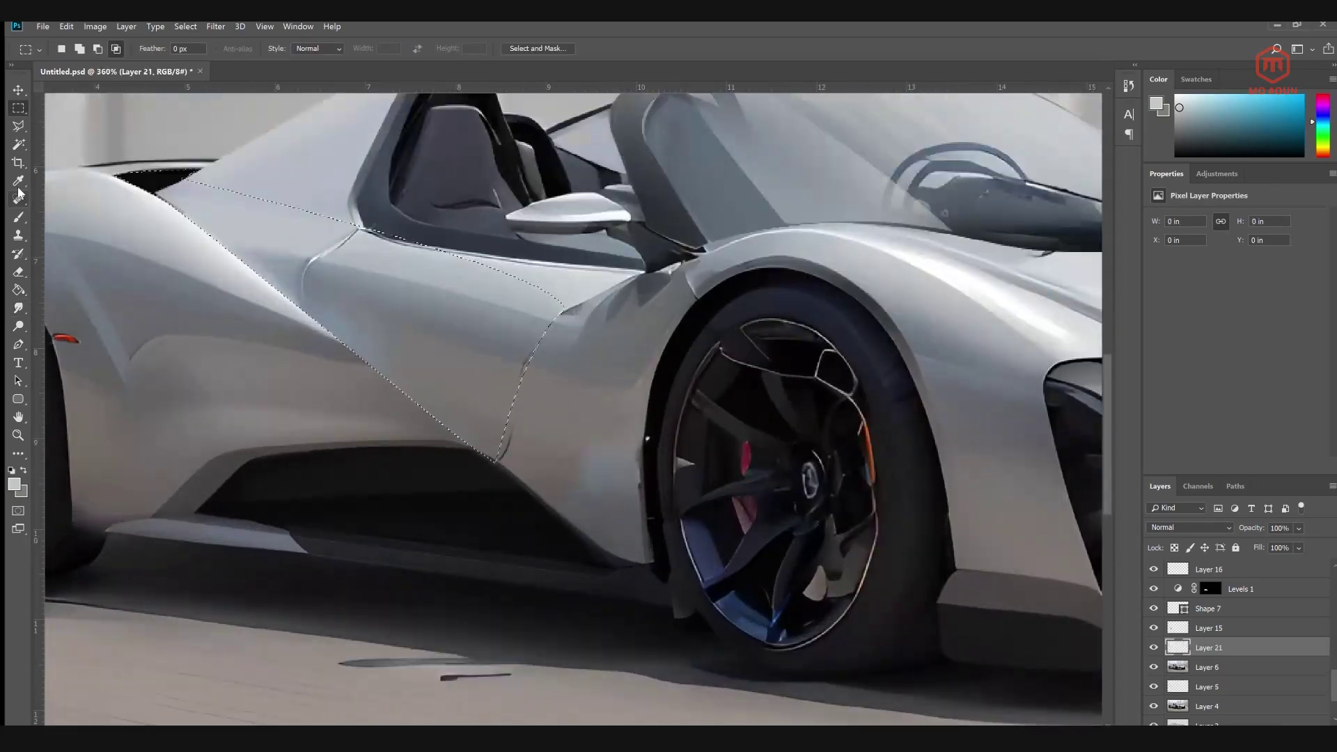
Paint a soft shadow in a dark tone sampled from the side intake below the diagonal crease on Layer 21 at 19% brush opacity
click(18, 182)
click(349, 481)
click(18, 218)
mouse_move(494, 473)
mouse_down()
mouse_move(306, 452)
mouse_move(432, 418)
mouse_up()
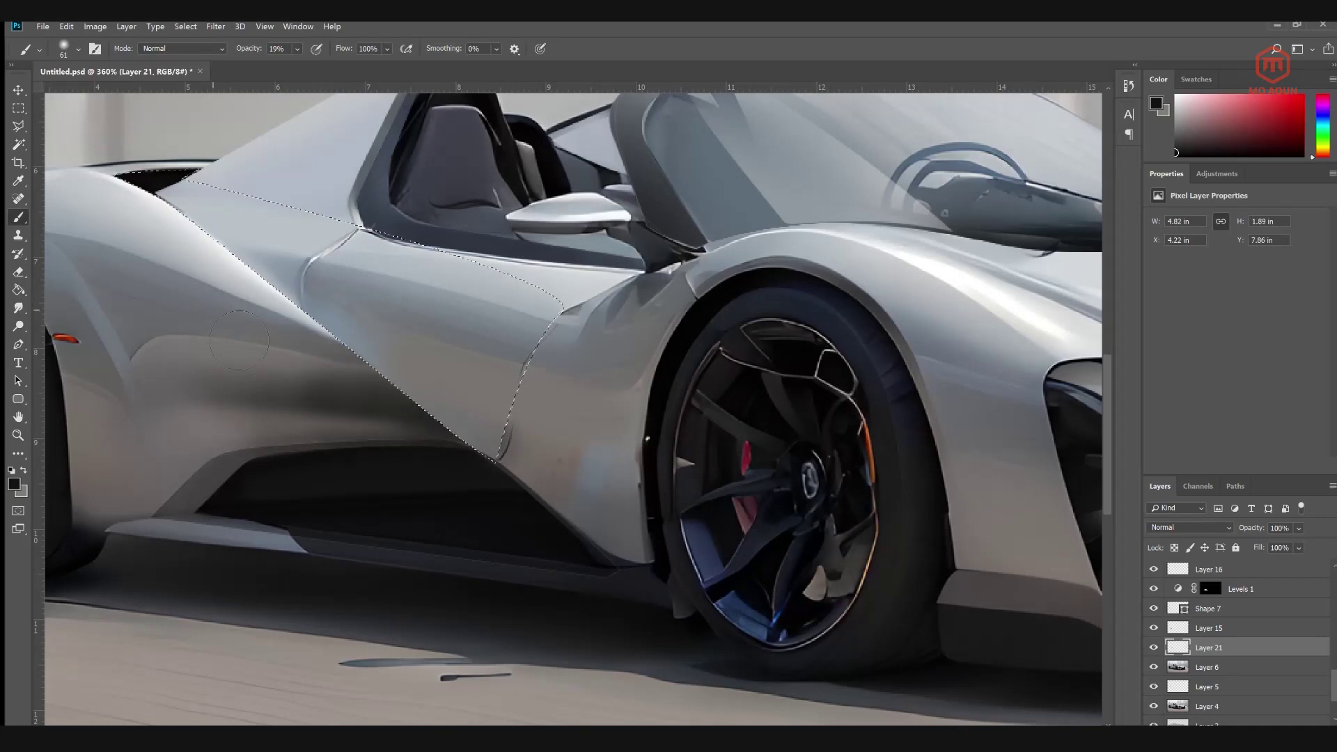
Erase the outer part of the crease shadow with a soft 187 px eraser, and clear the selection
click(18, 272)
key(bracketright)
key(bracketright)
key(bracketright)
key(bracketright)
key(bracketright)
key(bracketright)
key(bracketright)
key(bracketright)
key(bracketright)
key(bracketright)
drag(279, 418, 391, 460)
key(ctrl+d)
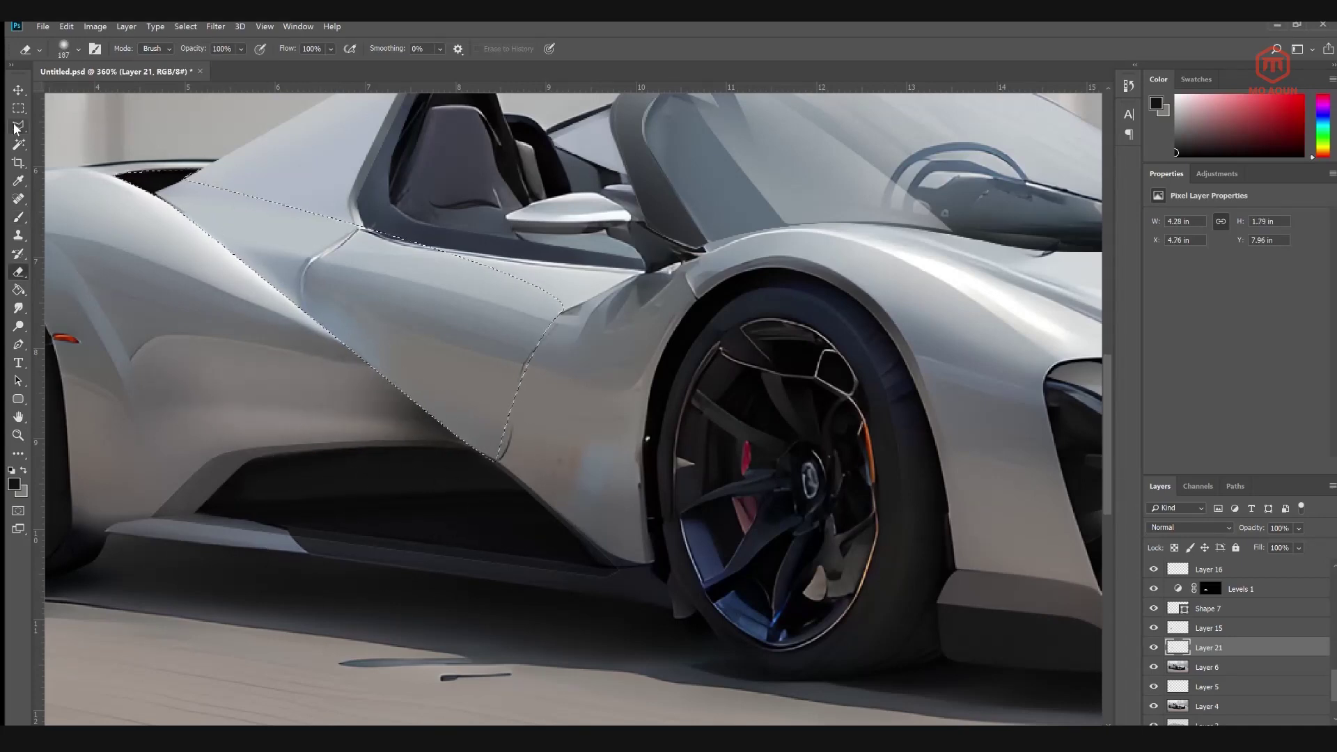
Select a long narrow wedge just above the side intake with the Polygonal Lasso
click(18, 126)
click(413, 426)
click(408, 431)
click(401, 435)
click(409, 421)
click(413, 425)
Paint a light highlight sampled from the rear fender inside the wedge on new Layer 22, move that layer to the top, and deselect
key(ctrl+shift+alt+n)
click(18, 181)
click(90, 182)
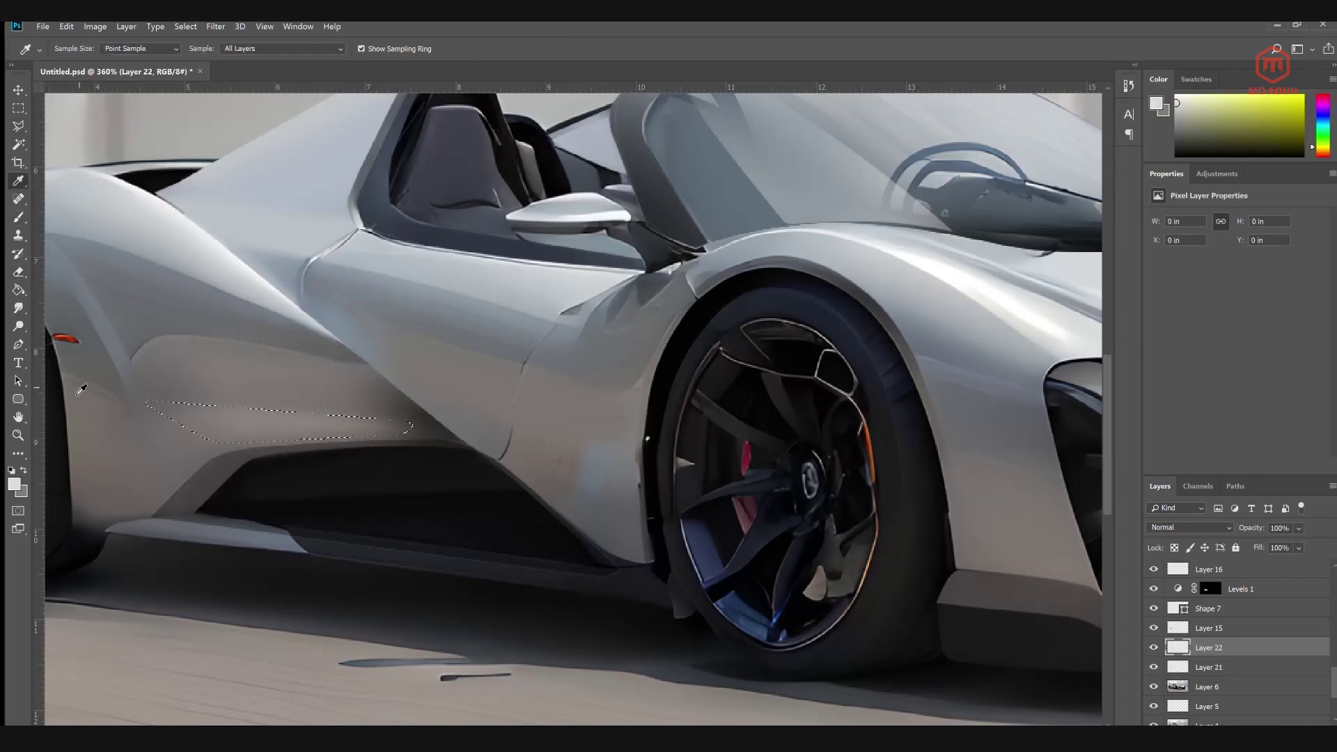
click(18, 217)
drag(230, 423, 348, 428)
mouse_move(1272, 649)
mouse_down()
mouse_move(1275, 592)
mouse_move(1260, 570)
mouse_up()
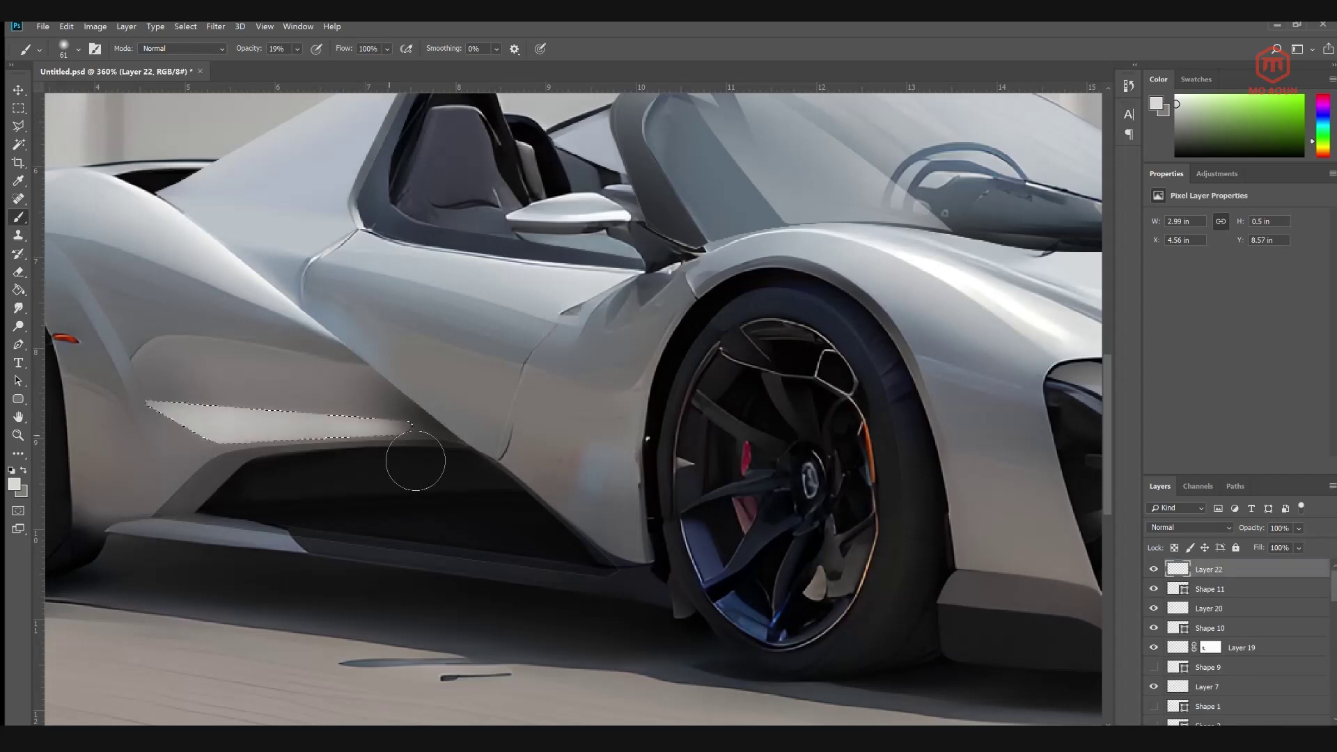
key(ctrl+d)
Blur the highlight above the side intake, lower its layer opacity to 55%, and smudge its front end toward the crease
key(m)
click(416, 244)
key(Return)
click(1299, 528)
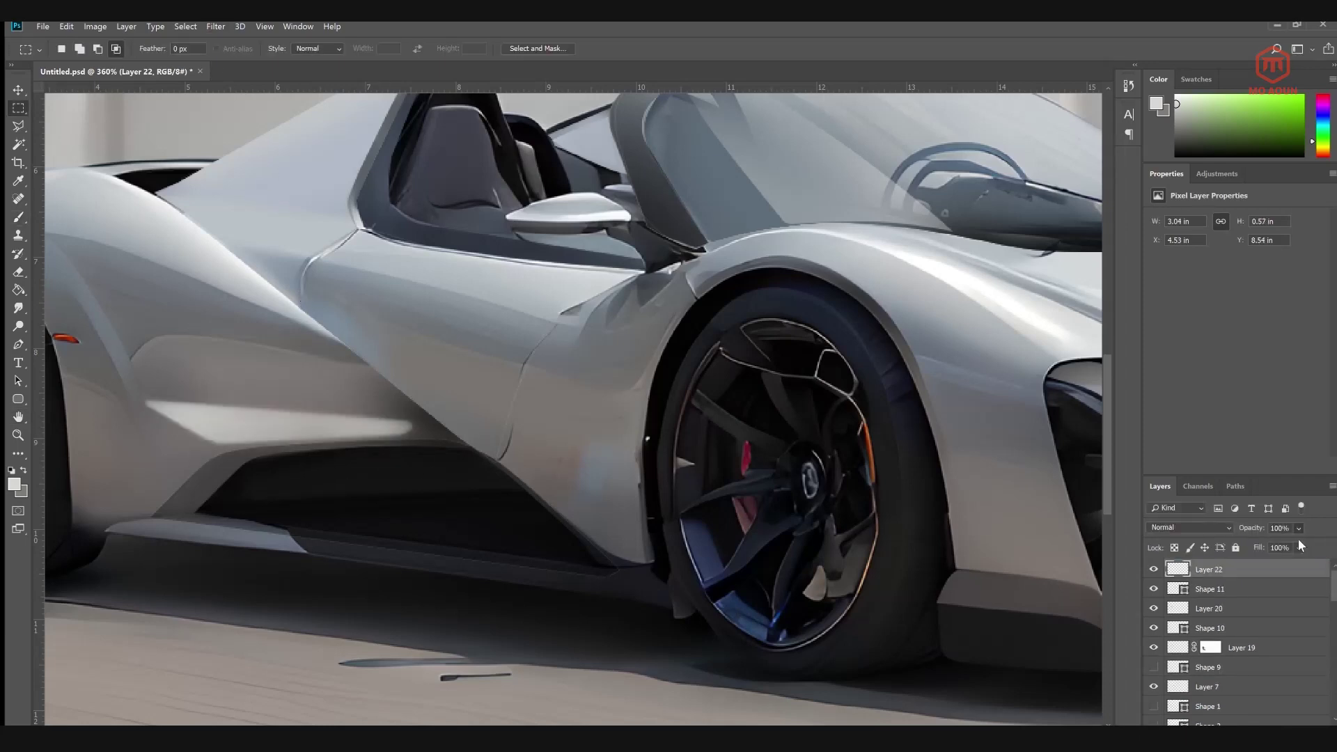
drag(1301, 544, 1266, 544)
click(18, 308)
drag(383, 436, 488, 414)
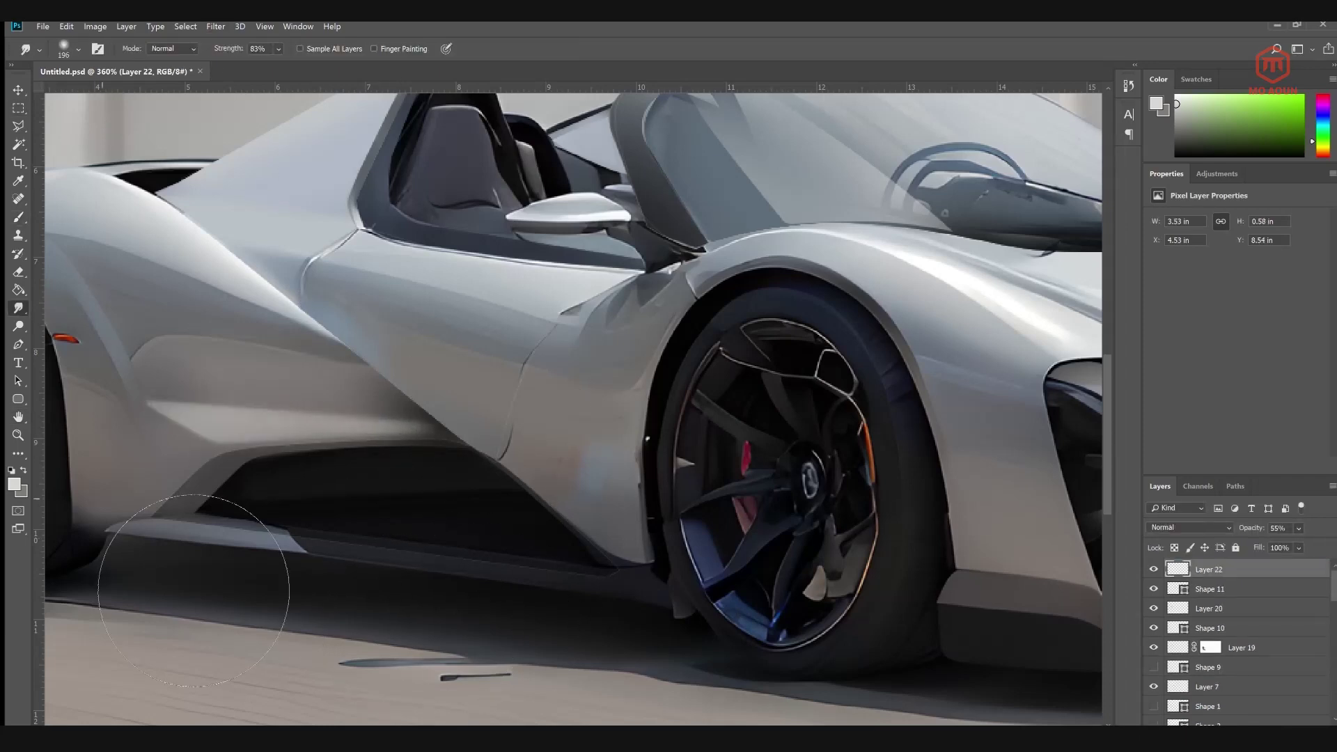
Select a thin strip along the diagonal crease down to the sill and paint it black on new Layer 23, then clear the selection
scroll(358, 501, down, 6)
scroll(364, 515, up, 2)
key(e)
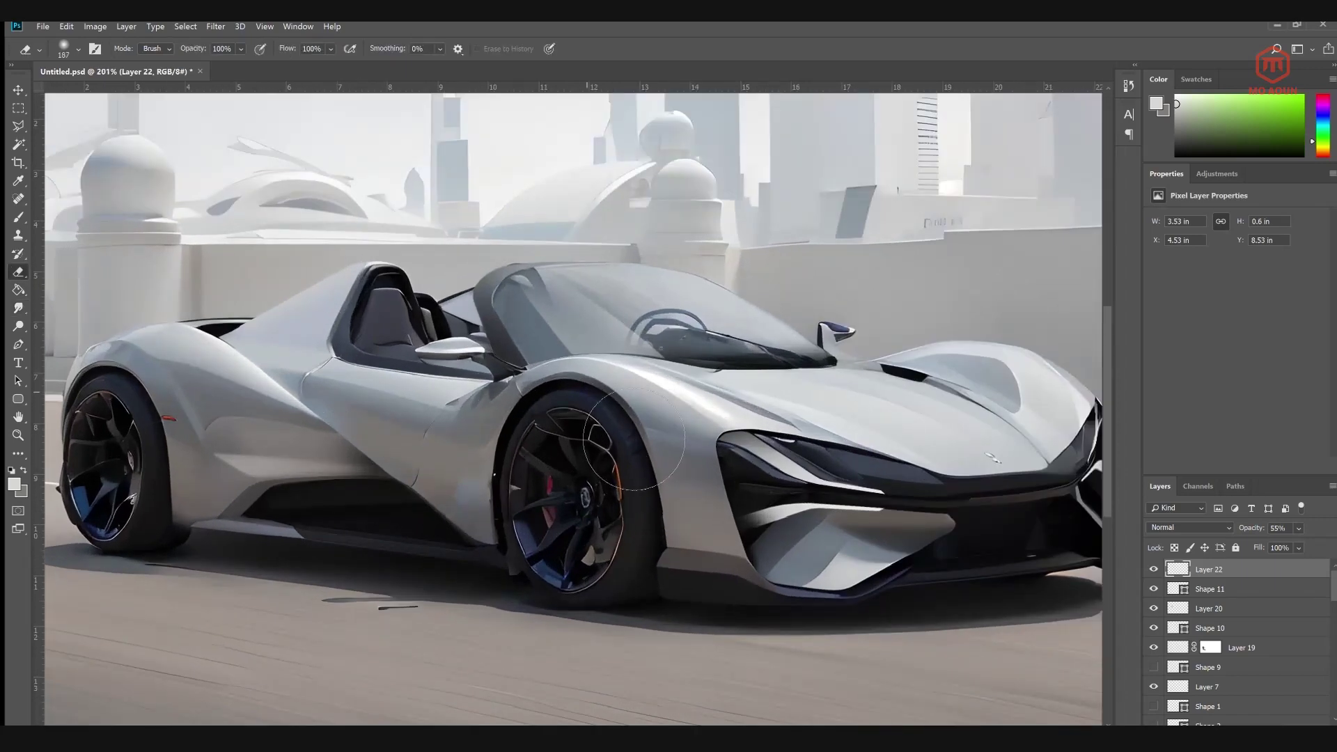
scroll(376, 474, up, 4)
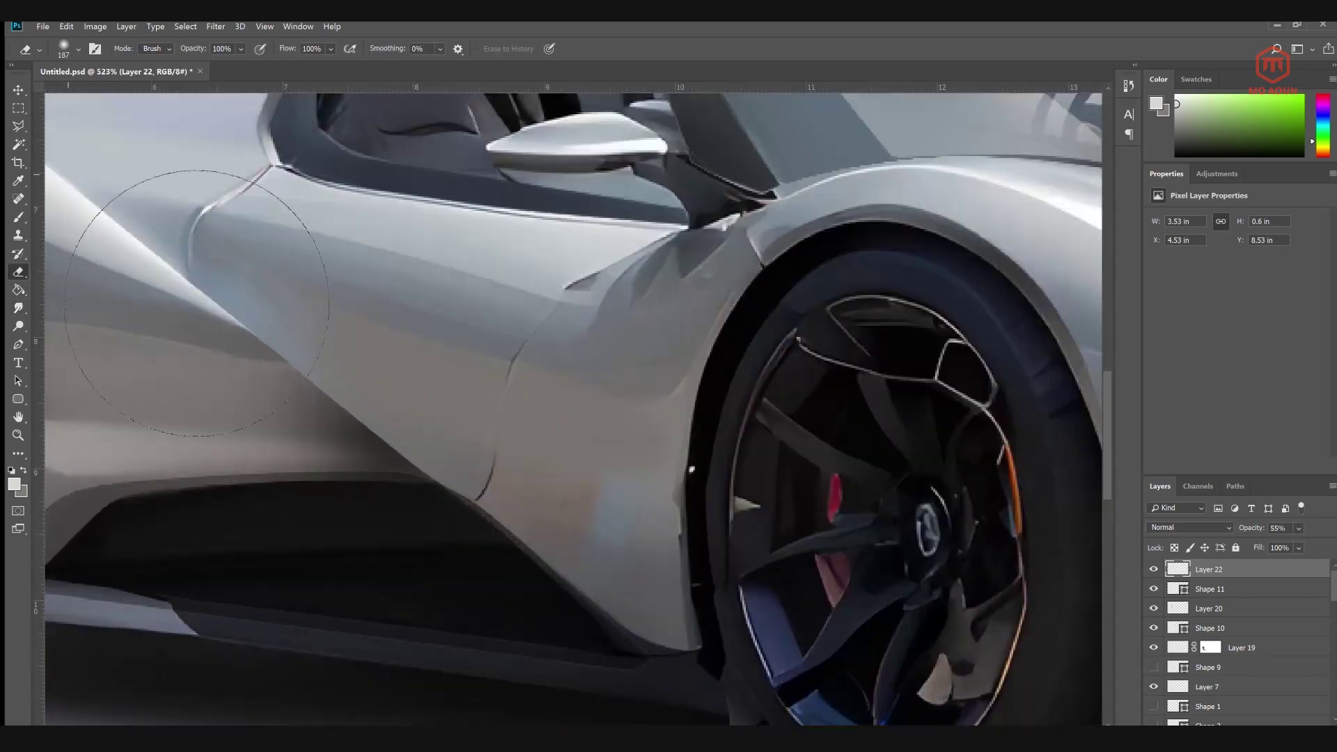
key(l)
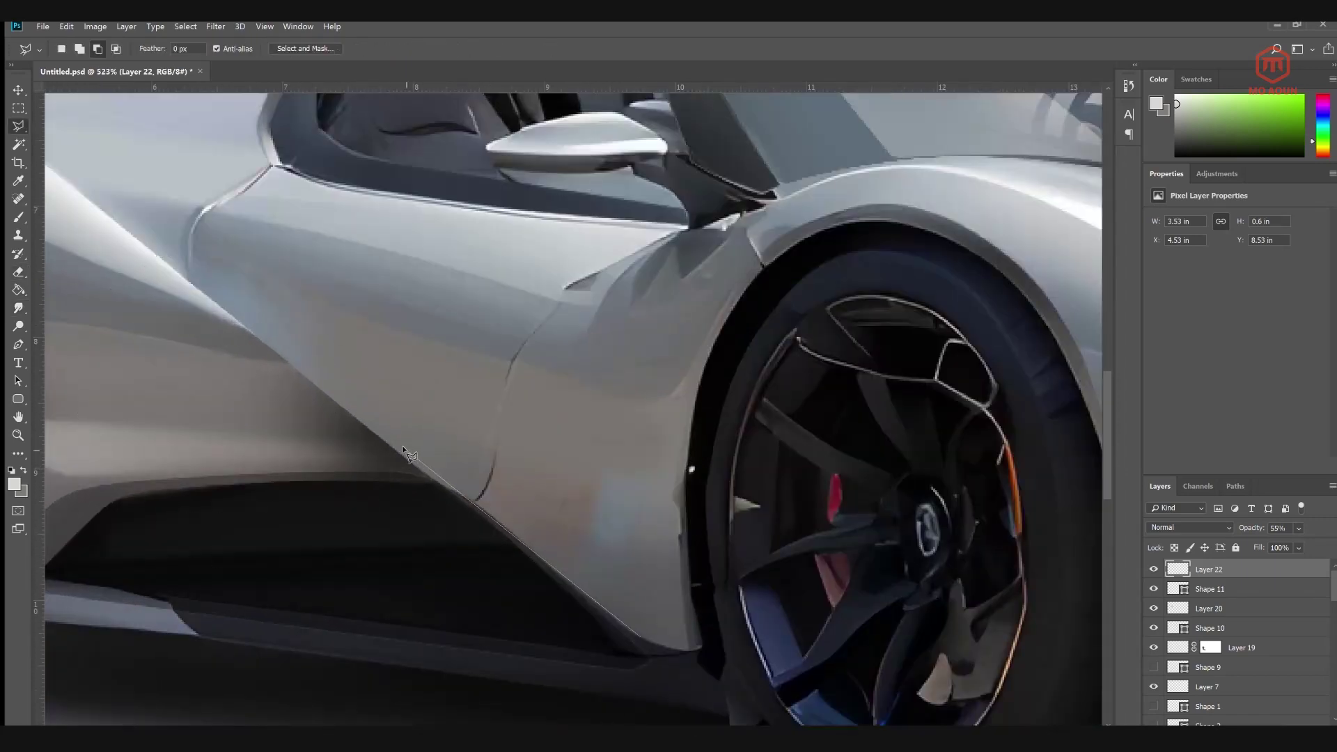
click(646, 653)
click(641, 637)
key(ctrl+shift+alt+n)
key(d)
key(b)
drag(607, 617, 307, 366)
key(ctrl+d)
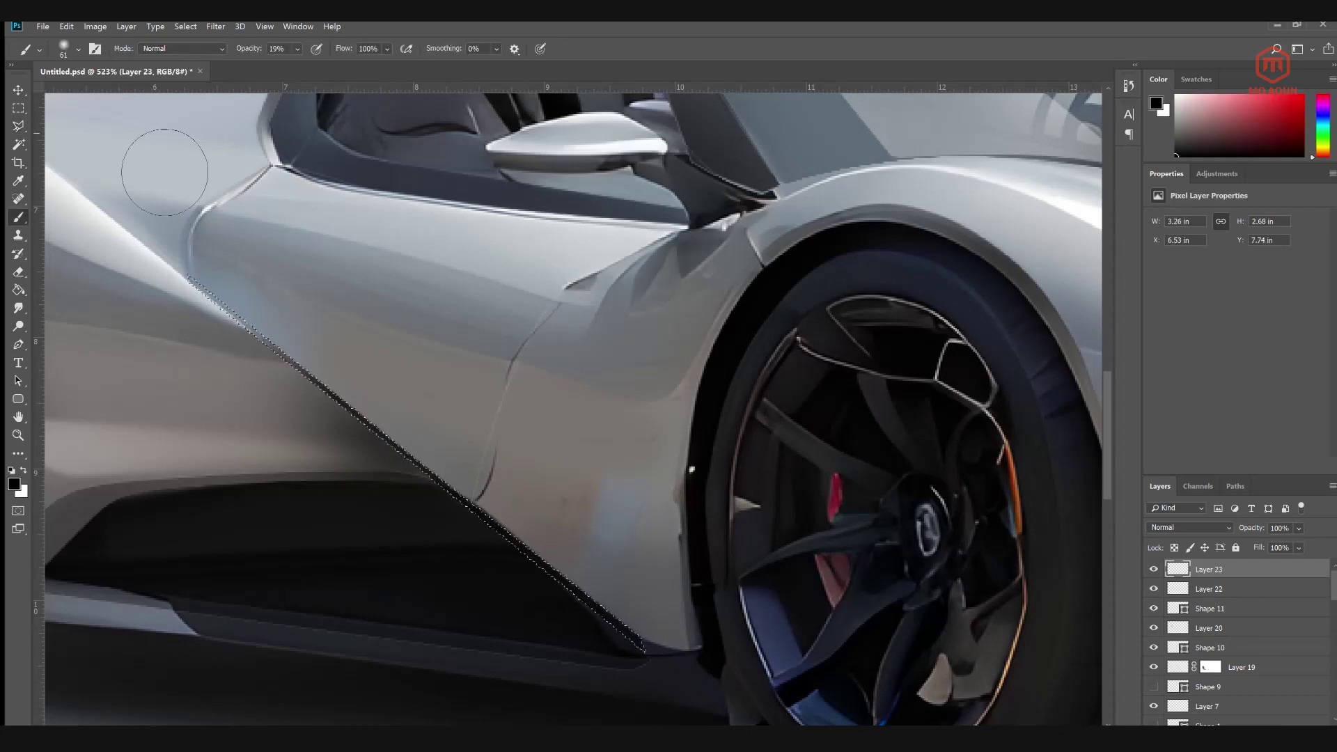
Outline the area beneath the diagonal crease, just above the side intake's front part, with the Pen tool
key(m)
scroll(556, 422, down, 6)
scroll(599, 376, up, 4)
key(l)
key(p)
click(313, 411)
drag(352, 477, 355, 483)
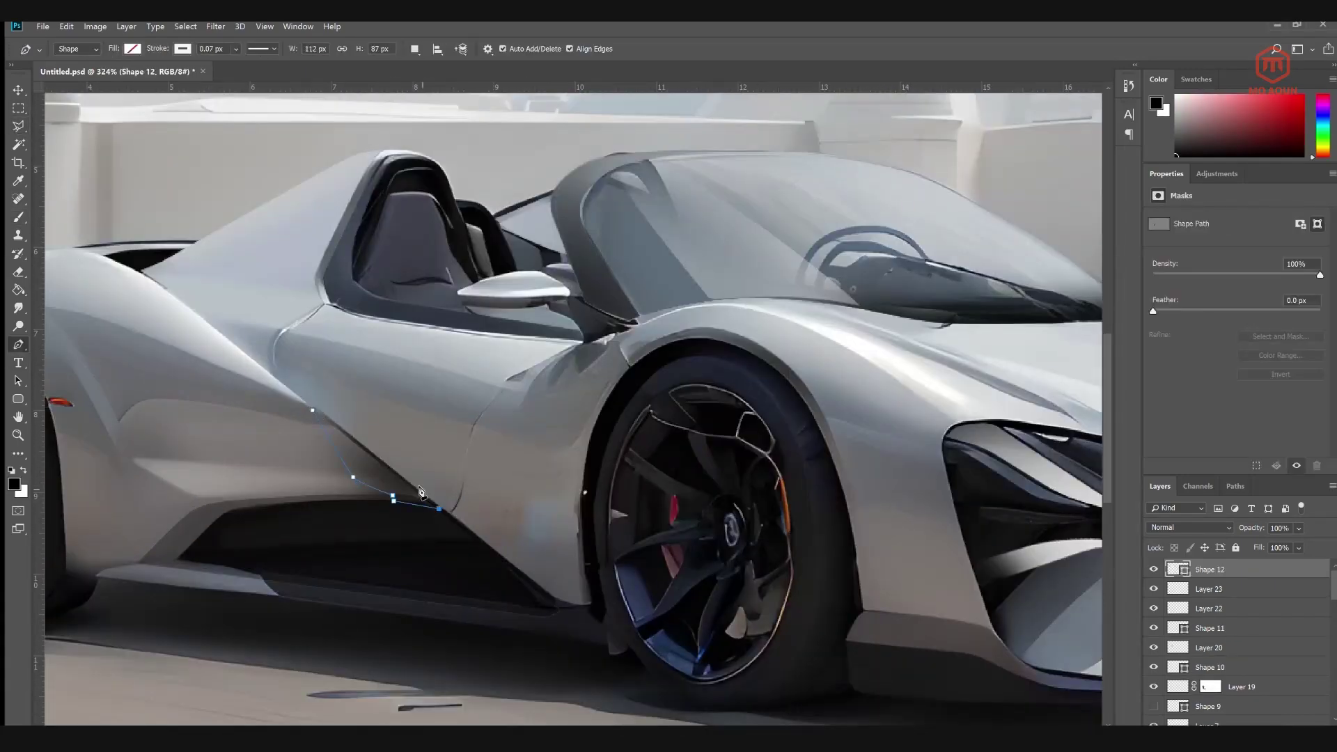
Load the outline under the crease as a selection, hide Shape 12, and darken the area with a Levels midtone of 0.85
ctrl+click(1177, 569)
click(1154, 570)
drag(1246, 318, 1254, 318)
scroll(507, 528, down, 5)
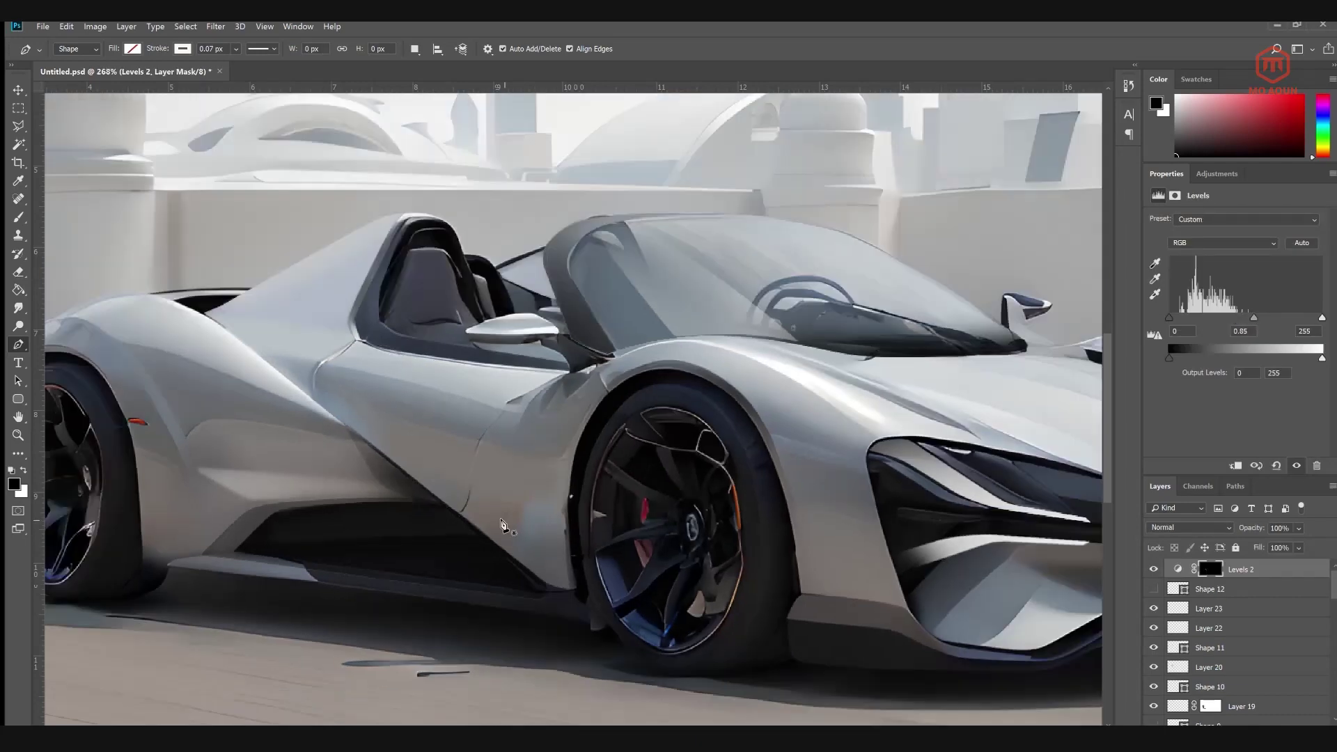
Paint a sampled light grey on new Layer 25 over the lower part of the front bumper's light panel at 19% brush opacity
key(ctrl+0)
scroll(859, 435, up, 3)
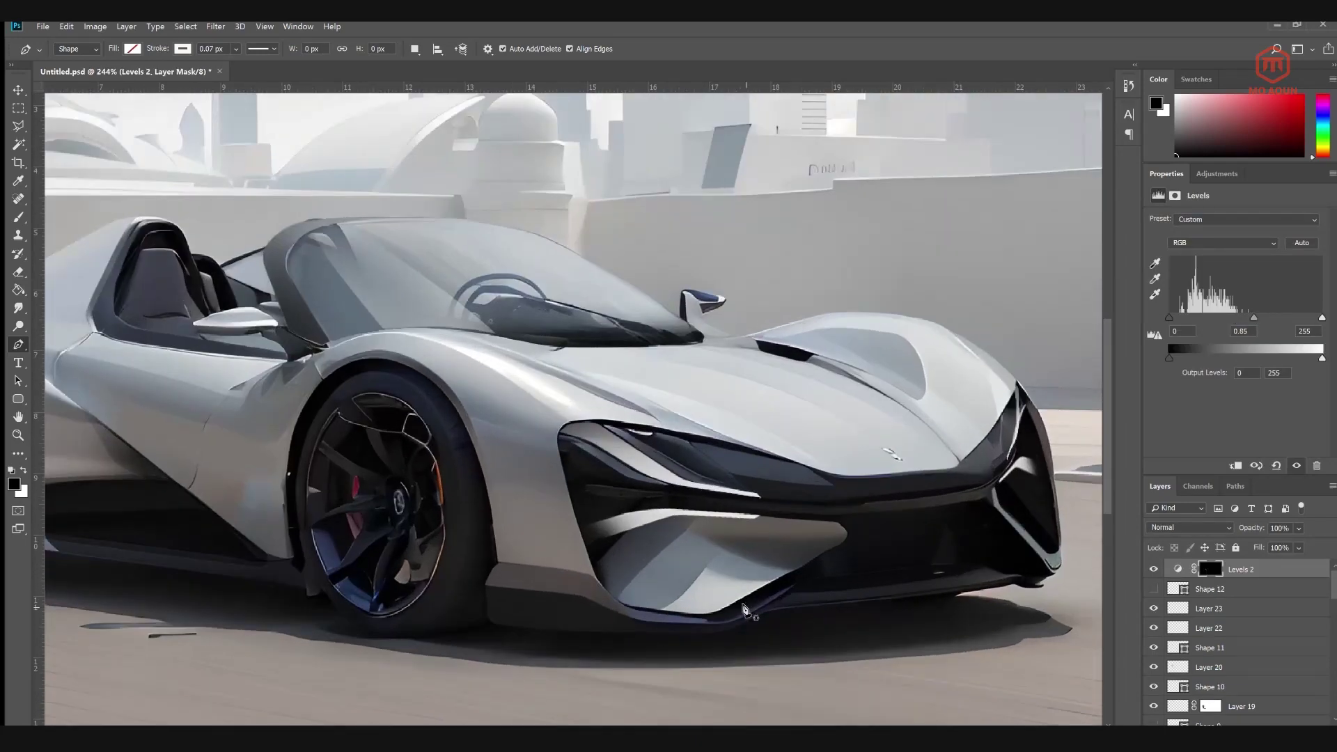
scroll(663, 629, up, 4)
key(i)
key(ctrl+shift+alt+n)
key(ctrl+shift+alt+n)
key(b)
alt+click(718, 560)
click(716, 561)
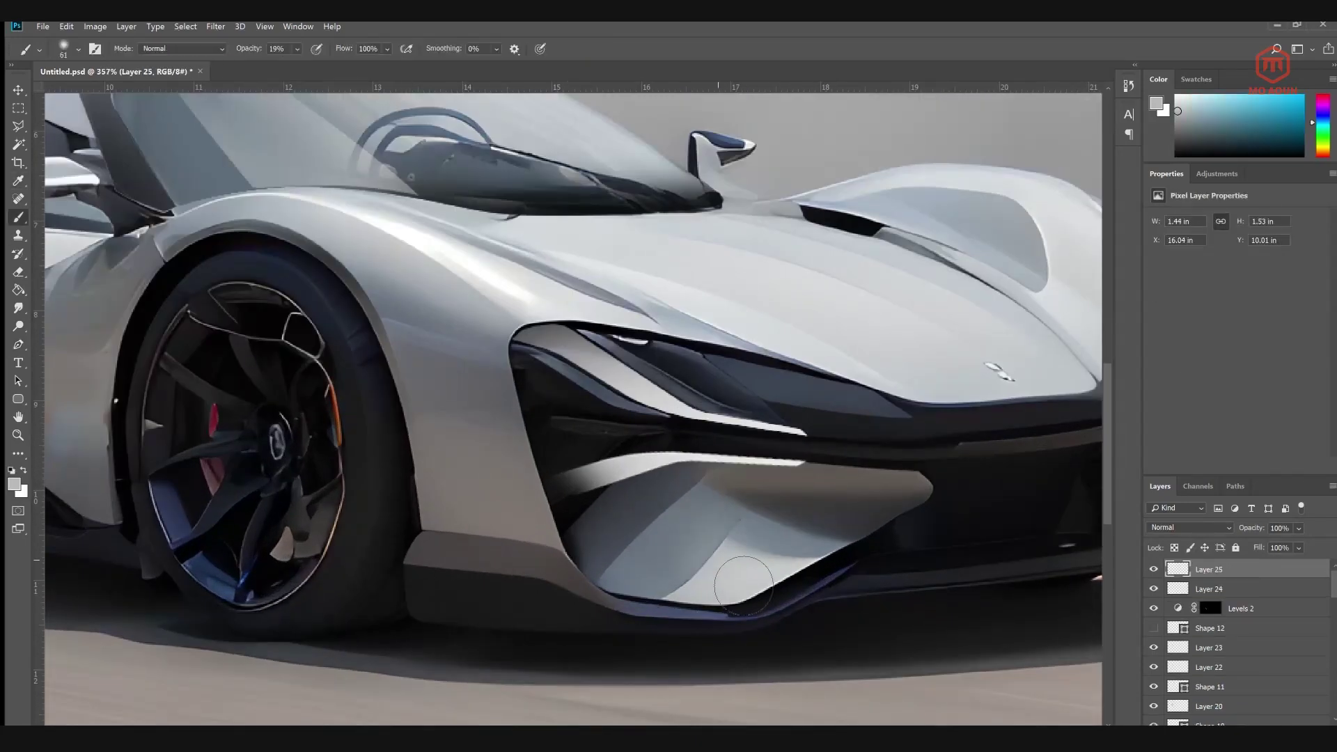
mouse_move(686, 589)
mouse_down()
mouse_move(719, 564)
mouse_move(670, 593)
mouse_up()
Shade the inner side of the bumper panel with a sampled darker grey, raising the brush opacity to 40%
alt+click(661, 508)
drag(674, 496, 613, 564)
drag(252, 49, 266, 55)
drag(718, 535, 672, 574)
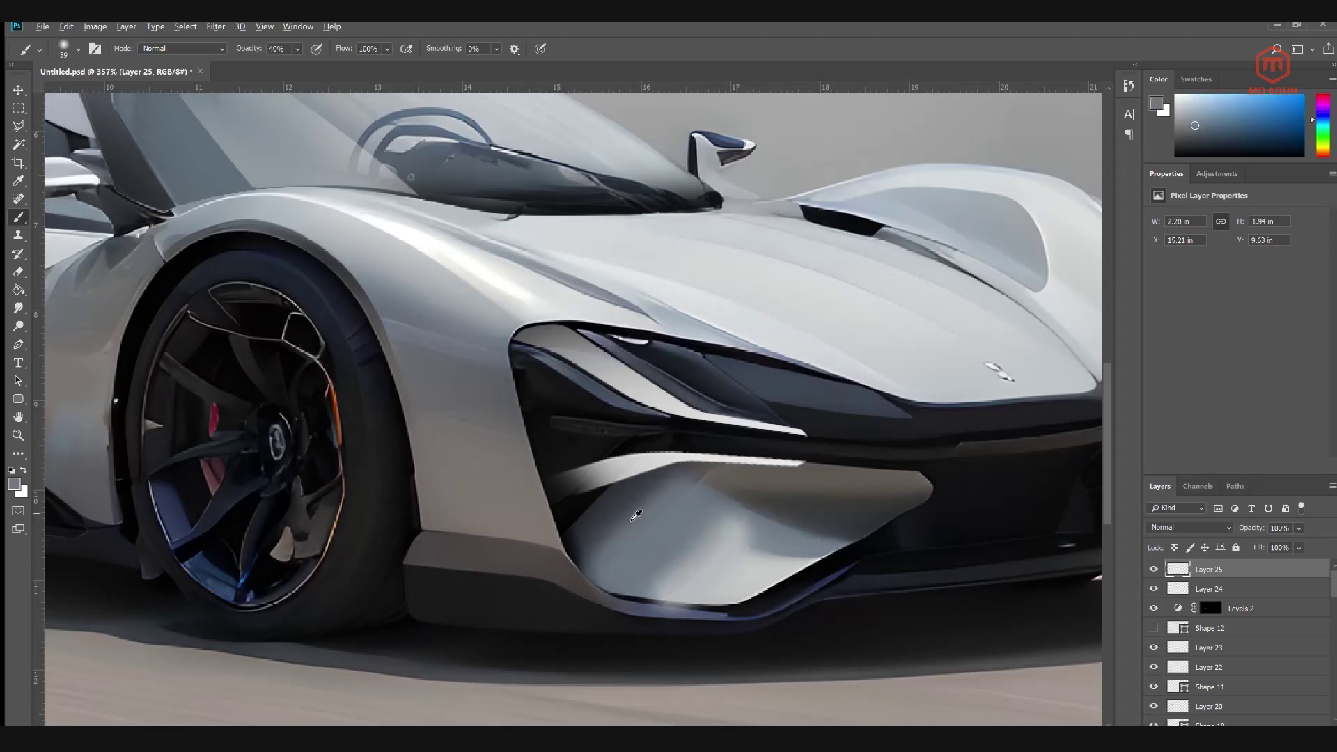
Blend the bumper panel's shading with sampled greys and extend a light tone along its lower edge
alt+click(632, 519)
drag(668, 500, 617, 547)
mouse_move(731, 535)
mouse_down()
mouse_move(673, 607)
mouse_move(754, 551)
mouse_up()
alt+click(749, 570)
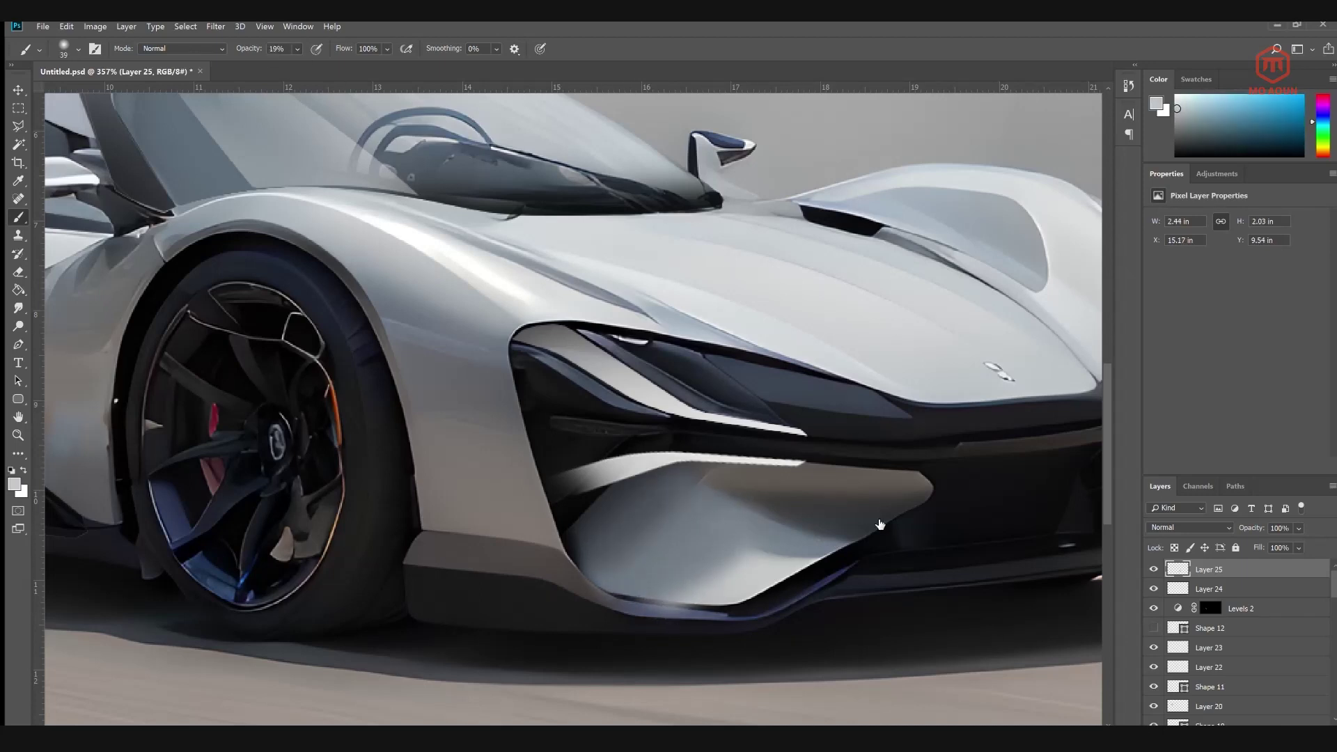
mouse_move(697, 599)
mouse_down()
mouse_move(748, 630)
mouse_move(833, 620)
mouse_up()
alt+click(704, 584)
Erase the paint spilling past the bumper panel's lower edge onto the splitter
key(e)
drag(599, 589, 755, 635)
mouse_move(853, 572)
mouse_down()
mouse_move(802, 616)
mouse_move(738, 639)
mouse_up()
drag(732, 625, 627, 618)
Darken the bumper panel's wheel-side end and upper area with a sampled dark tone
key(b)
alt+click(586, 507)
drag(617, 491, 567, 550)
mouse_move(697, 481)
mouse_down()
mouse_move(617, 491)
mouse_move(613, 473)
mouse_up()
Erase the dark paint spilling over the fender edge and the bright strip above the bumper panel
key(e)
drag(521, 482, 556, 567)
drag(552, 500, 560, 569)
mouse_move(579, 477)
mouse_down()
mouse_move(680, 451)
mouse_move(743, 456)
mouse_up()
Remove the orange side marker behind the rear wheel arch on Layer 6 with the Spot Healing Brush
scroll(617, 624, down, 5)
scroll(404, 464, up, 6)
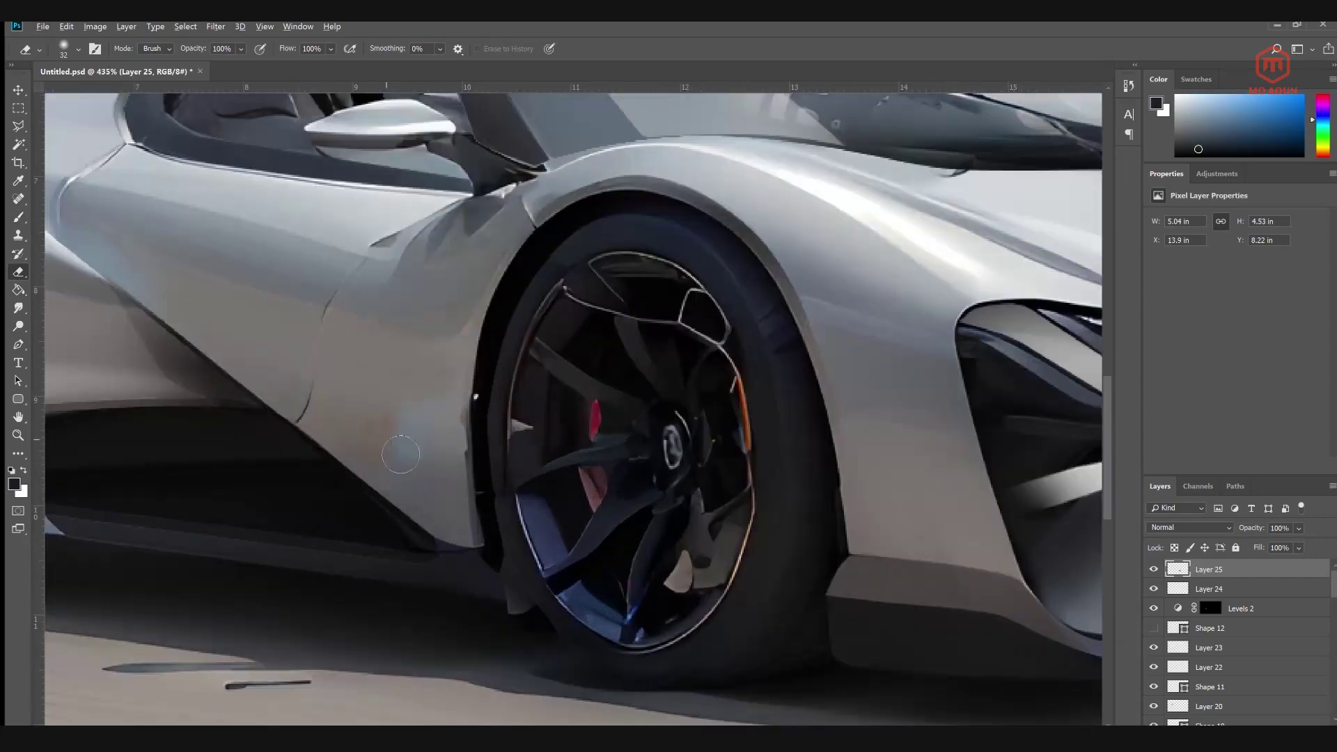
scroll(562, 509, down, 8)
drag(564, 529, 737, 499)
scroll(1212, 613, down, 15)
click(1209, 599)
scroll(445, 453, up, 7)
key(j)
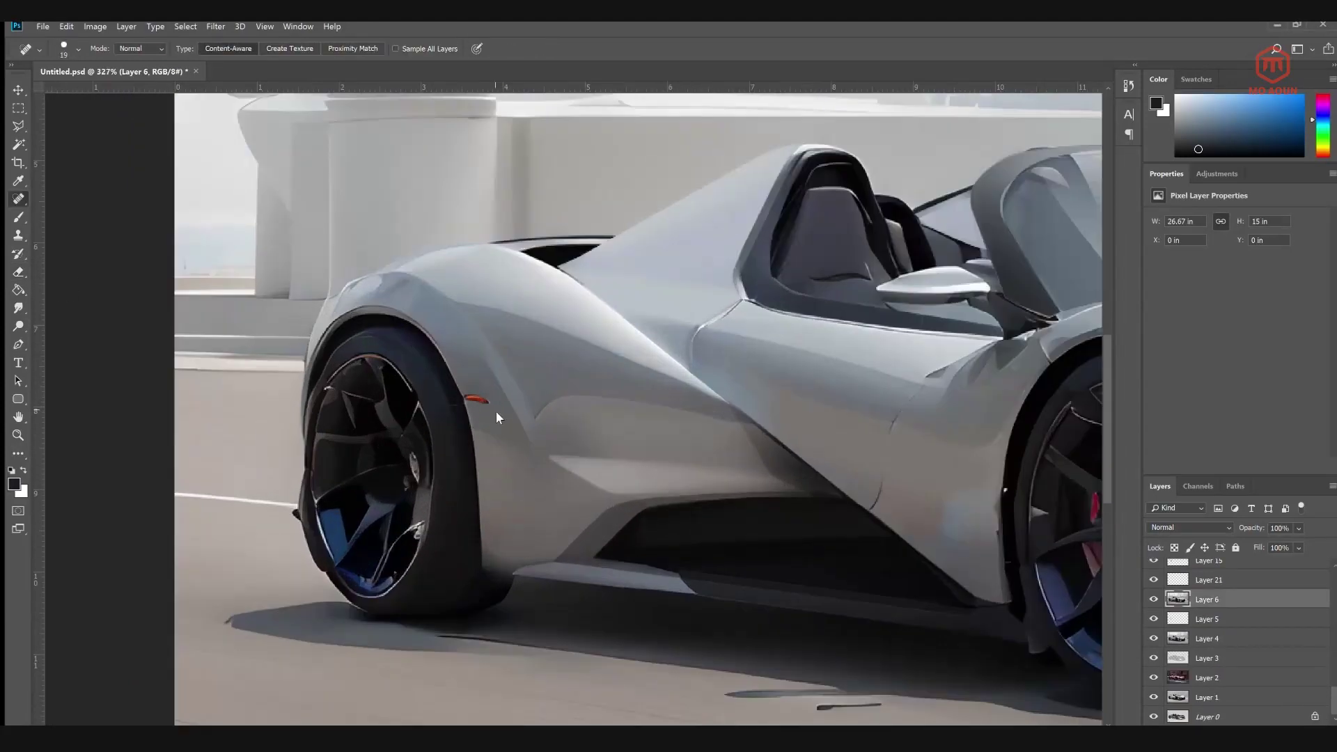
Draw a closed Pen outline behind the rear wheel and fit its curve to the tyre's outer edge
scroll(497, 418, up, 2)
key(p)
click(218, 435)
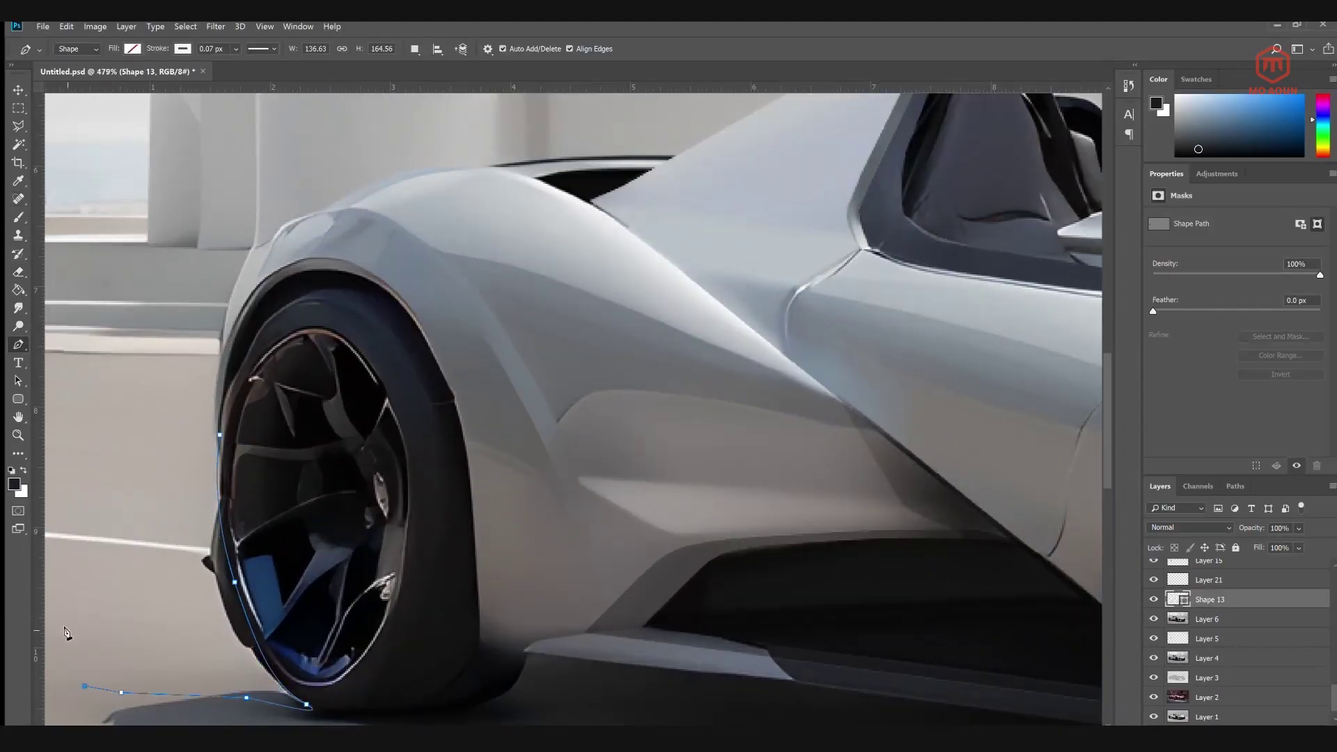
click(74, 408)
click(122, 384)
click(193, 415)
click(219, 436)
drag(261, 665, 255, 636)
drag(215, 433, 218, 434)
drag(235, 582, 234, 592)
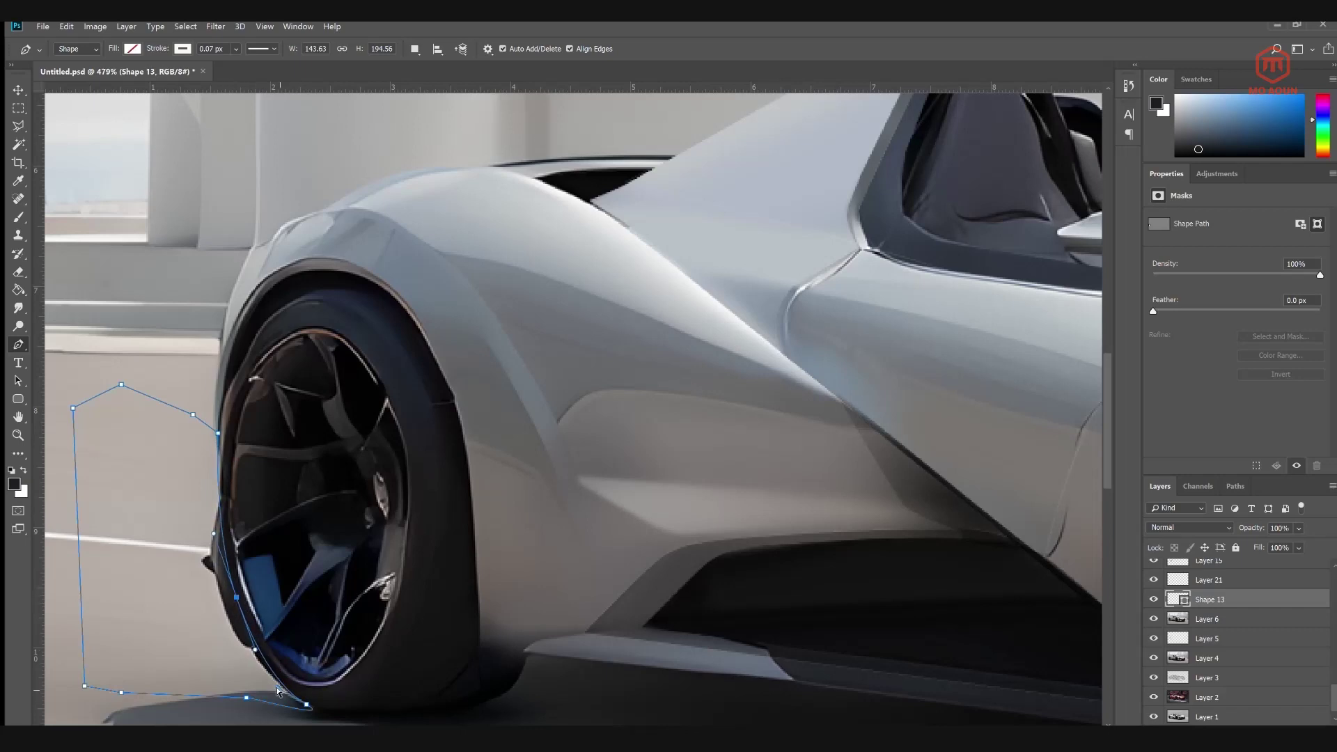